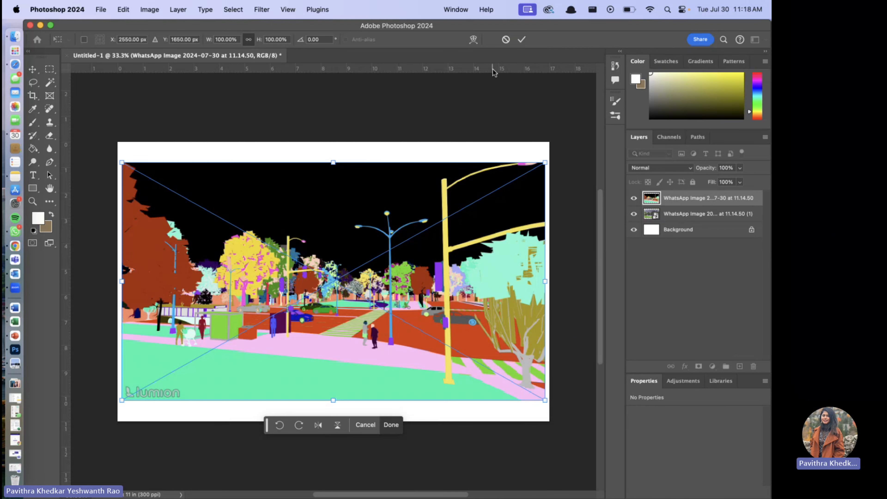
# Confirm the placed colour-coded image and move the realistic render layer above it in the layer stack
pyautogui.click(520, 40)
pyautogui.moveTo(687, 214); pyautogui.dragTo(688, 189)
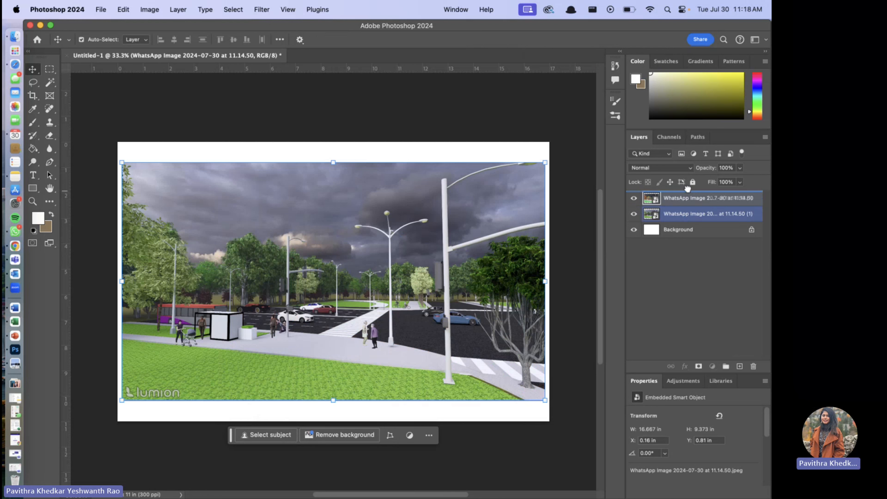
pyautogui.click(684, 217)
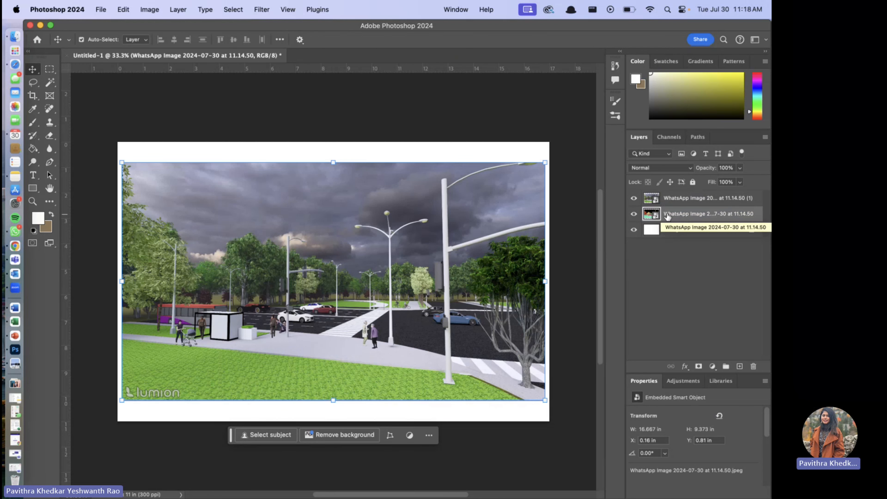
# Toggle the realistic render layer's visibility to compare it with the colour-coded image beneath, and fit the canvas in view
pyautogui.click(634, 198)
pyautogui.click(634, 199)
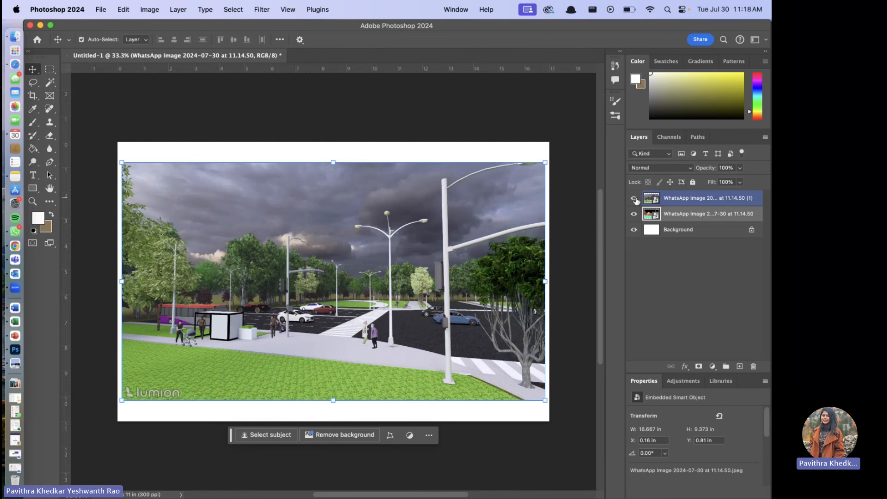
pyautogui.click(634, 198)
pyautogui.click(634, 198)
pyautogui.click(568, 290)
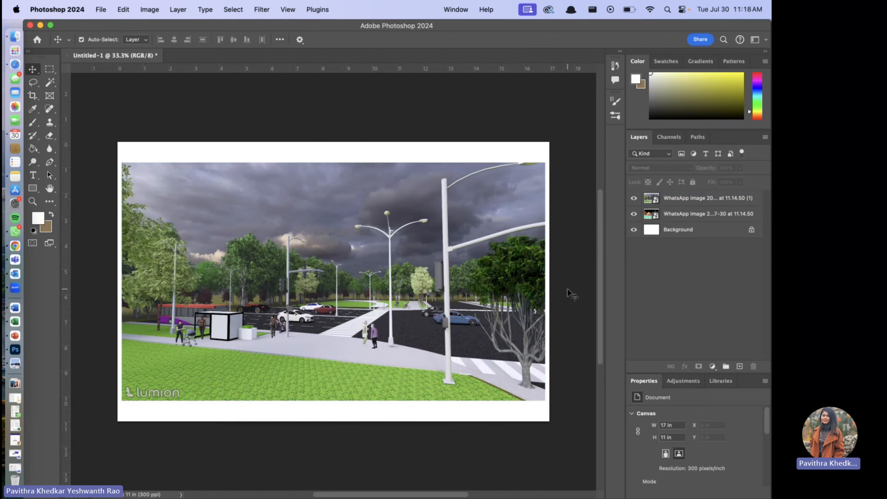
pyautogui.press('super+0')
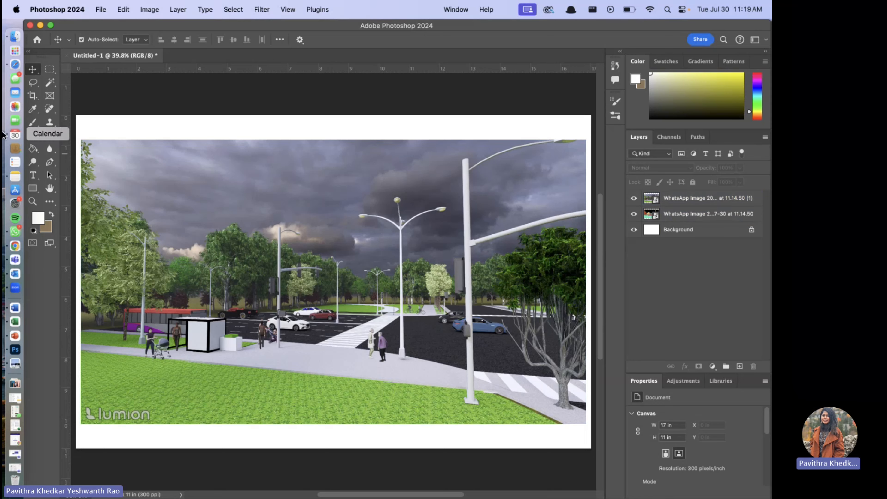
# Try to select the foreground lawn directly on the realistic render layer with the Magic Wand, inspect its edges, and deselect
pyautogui.click(49, 83)
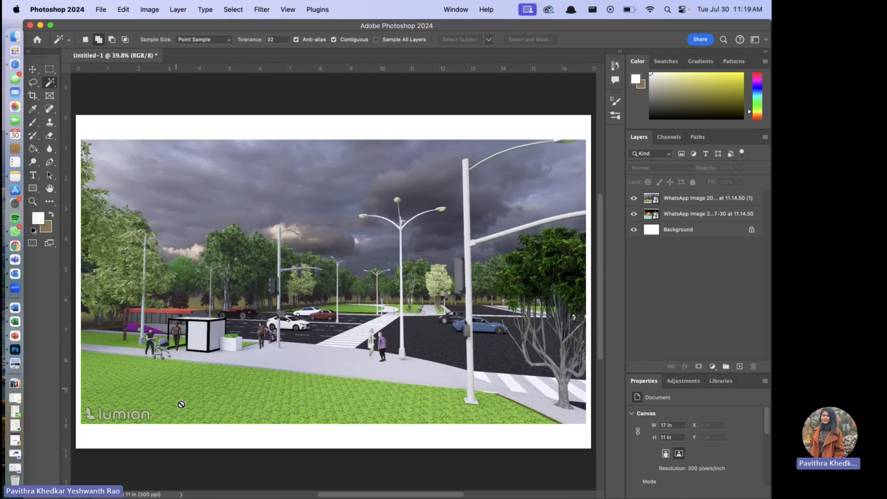
pyautogui.click(694, 202)
pyautogui.click(288, 388)
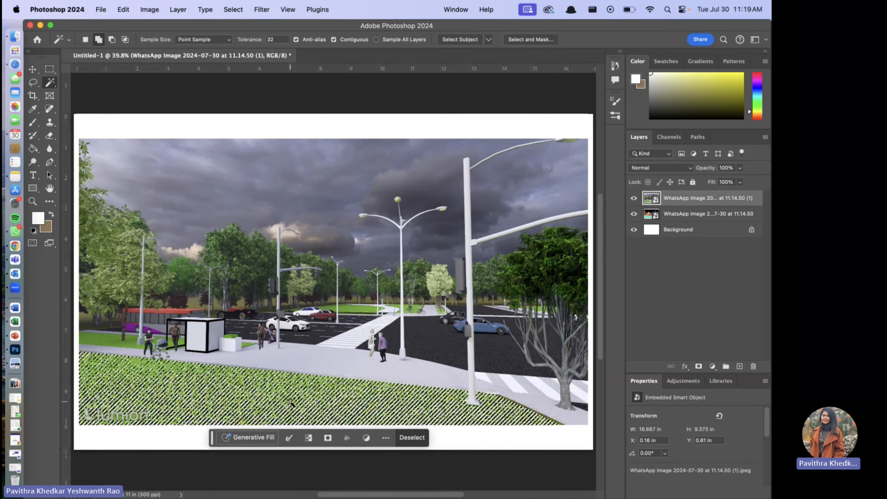
pyautogui.scroll(5, 288, 389)
pyautogui.scroll(-5, 288, 389)
pyautogui.scroll(3, 288, 388)
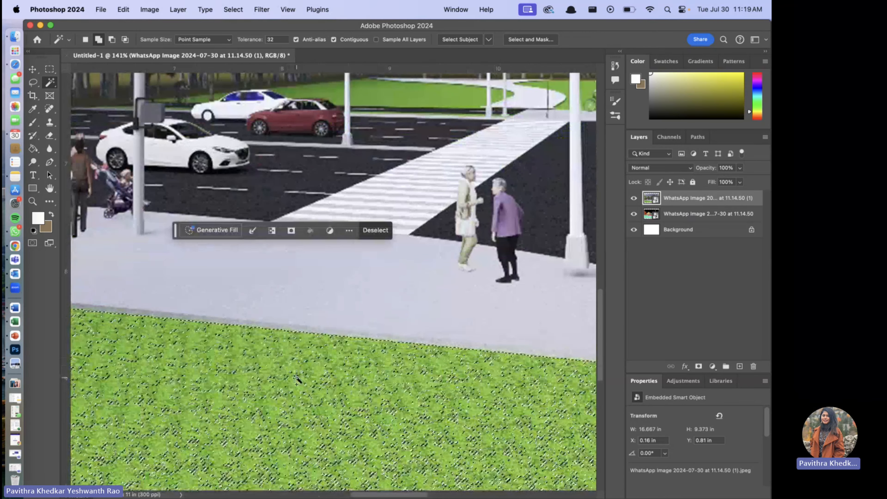
pyautogui.scroll(-4, 297, 380)
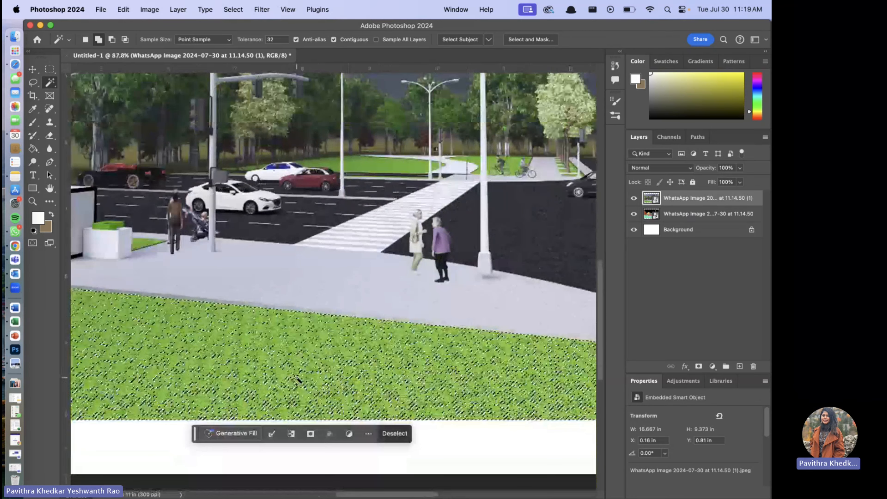
pyautogui.scroll(-4, 297, 380)
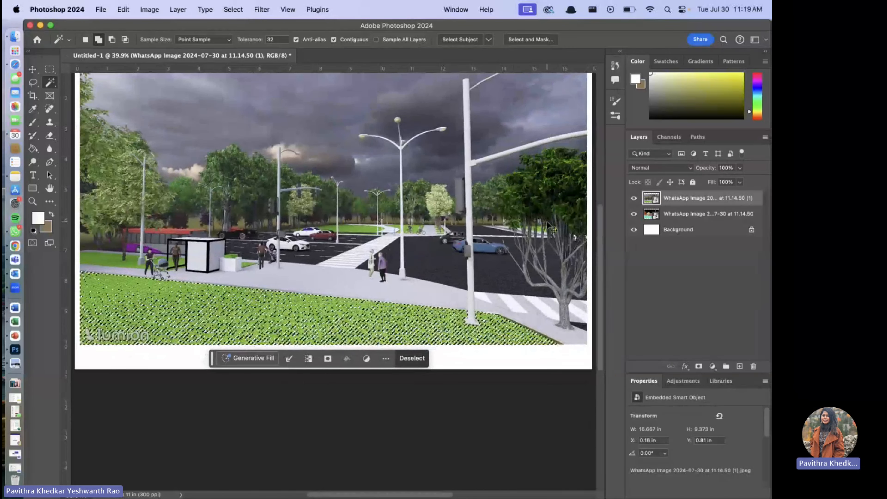
pyautogui.press('super+d')
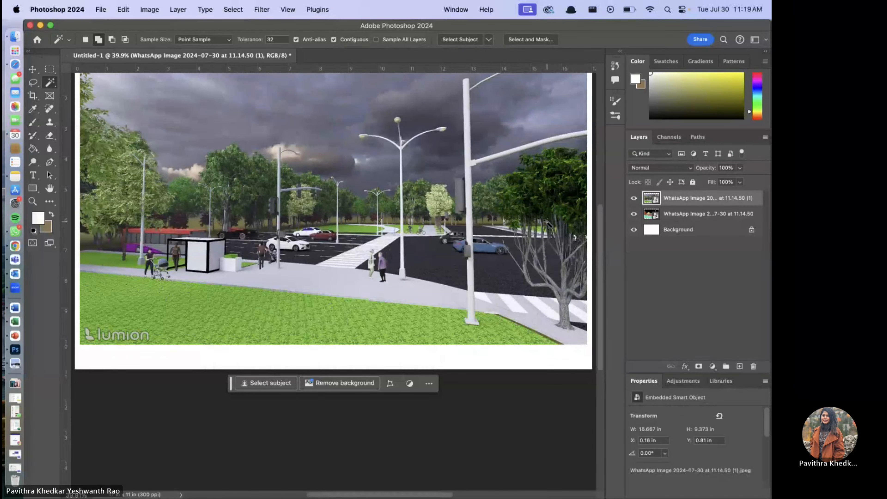
# Select the foreground lawn on the colour-coded layer with the Magic Wand while temporarily hiding the realistic render layer
pyautogui.click(678, 217)
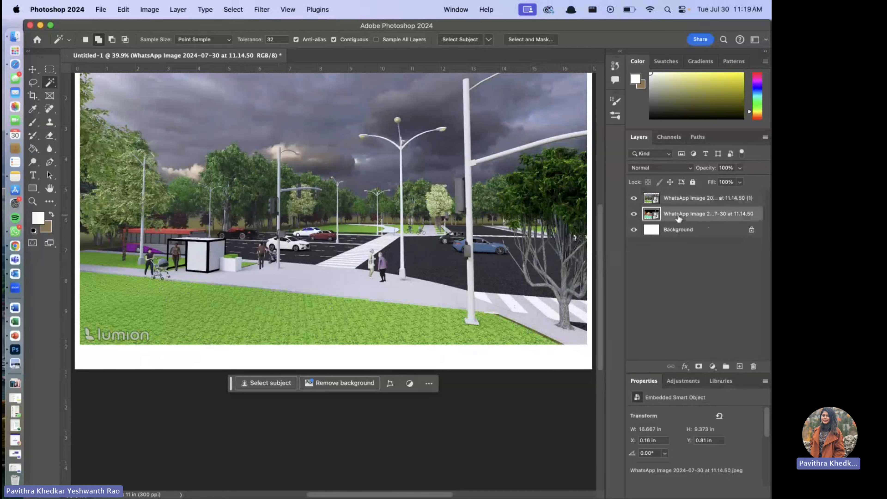
pyautogui.click(634, 199)
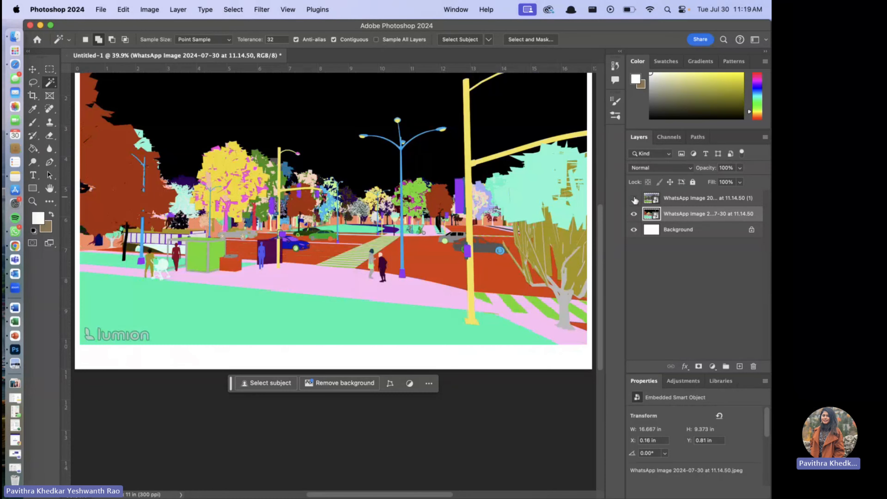
pyautogui.click(276, 311)
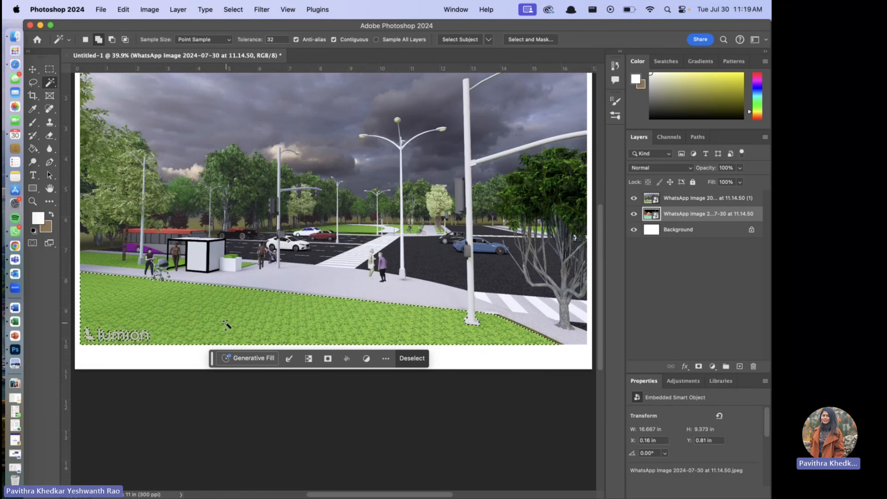
# Add the Lumion watermark area to the lawn selection with the Lasso tool
pyautogui.press('l')
pyautogui.press('shift')
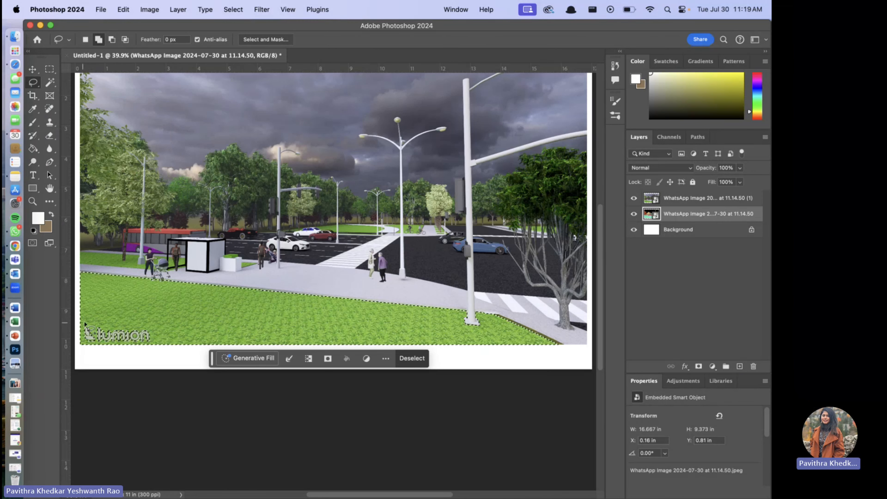
pyautogui.moveTo(84, 325)
pyautogui.mouseDown()
pyautogui.moveTo(152, 341)
pyautogui.moveTo(155, 331)
pyautogui.moveTo(87, 324)
pyautogui.mouseUp()
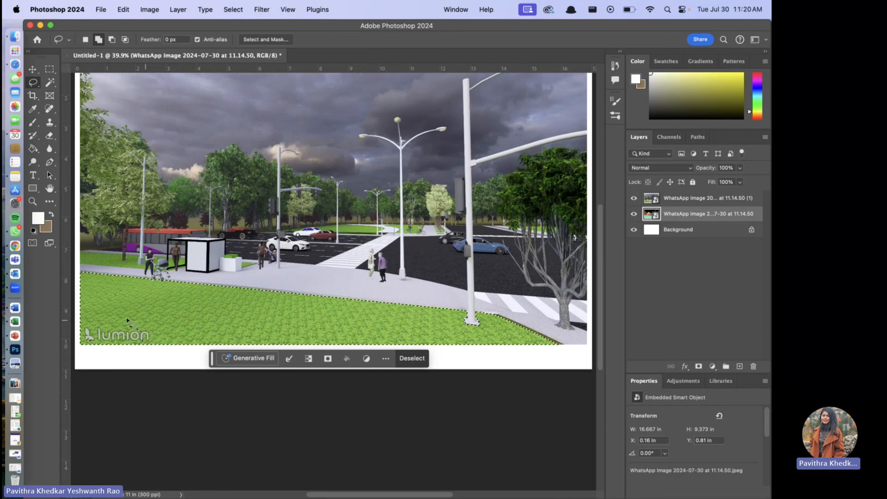
pyautogui.moveTo(84, 326)
pyautogui.mouseDown()
pyautogui.moveTo(88, 342)
pyautogui.moveTo(91, 325)
pyautogui.mouseUp()
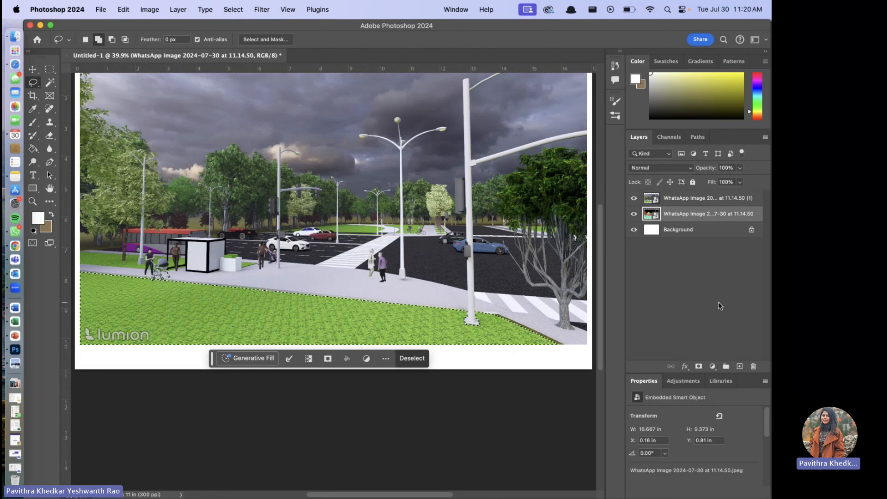
# Create a new layer above the realistic render layer and name it My Grass
pyautogui.click(707, 201)
pyautogui.click(739, 366)
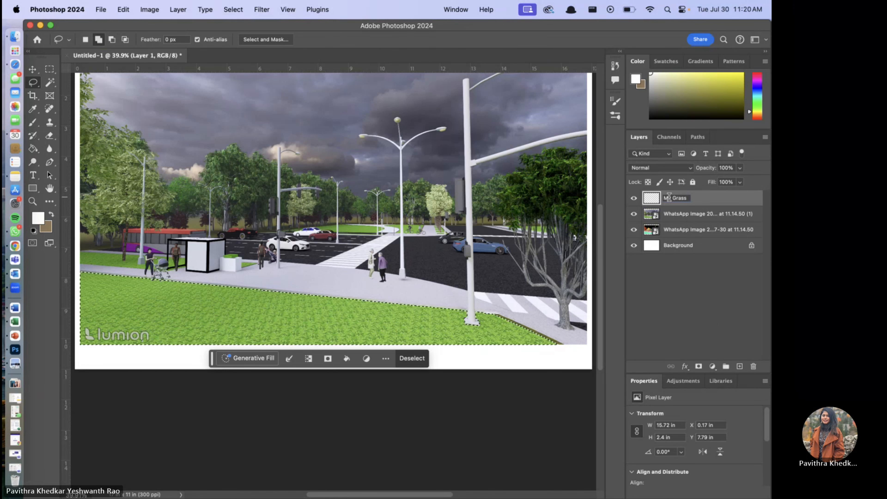
# Switch to Chrome and open the Pinterest site in a new tab by searching Google for "pintrest"
pyautogui.click(15, 245)
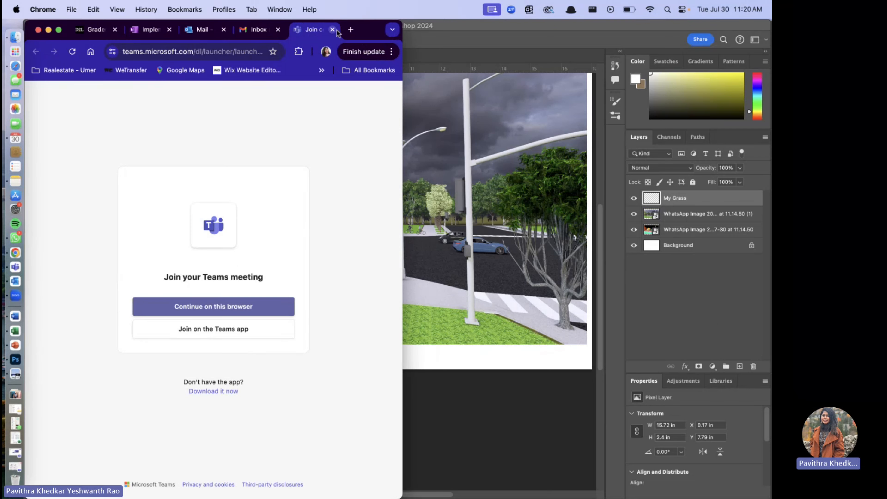
pyautogui.click(352, 29)
pyautogui.click(123, 238)
pyautogui.write('pi')
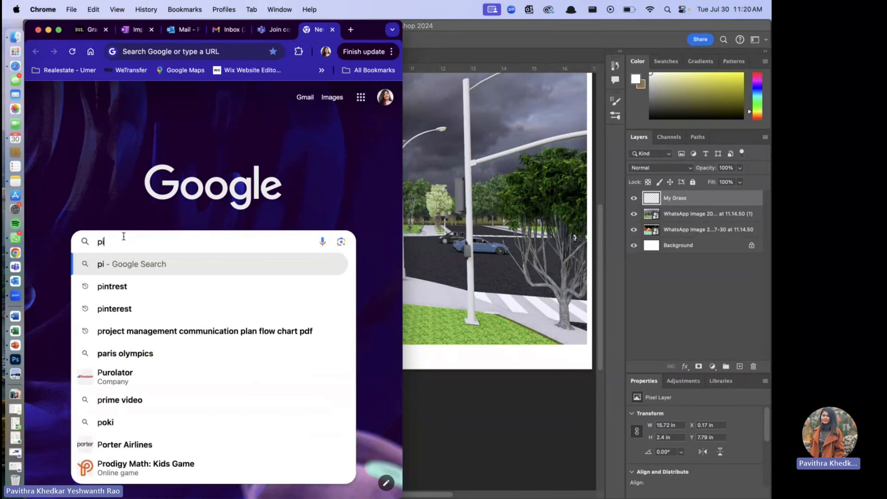
pyautogui.write('ntrest')
pyautogui.press('Return')
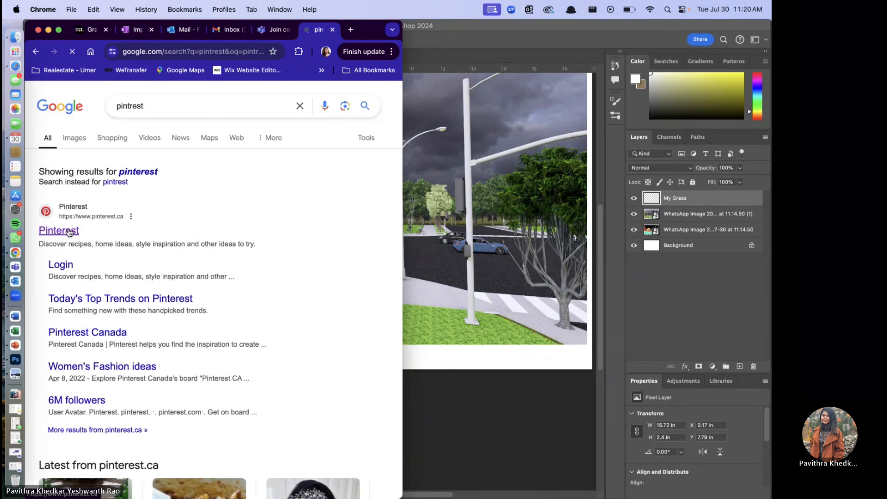
pyautogui.click(69, 232)
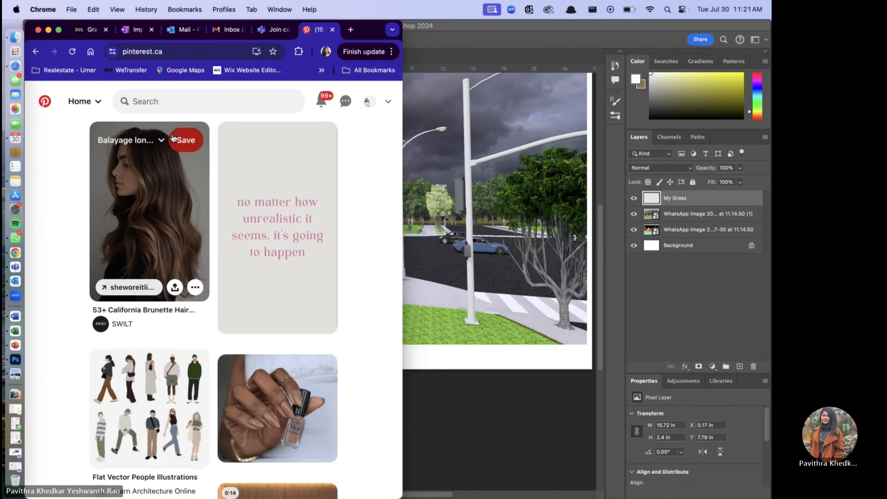
# Search Pinterest for "grass seamless texture" and browse the results for a suitable image
pyautogui.click(175, 100)
pyautogui.write('grass seam')
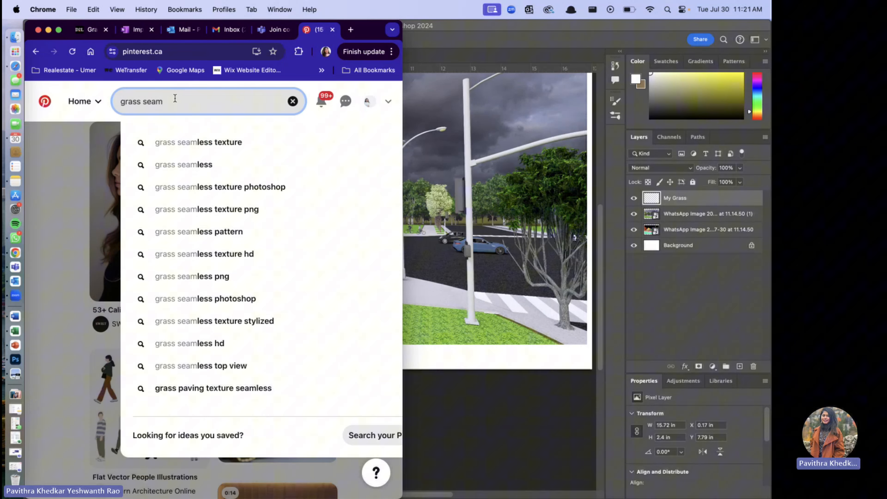
pyautogui.click(244, 140)
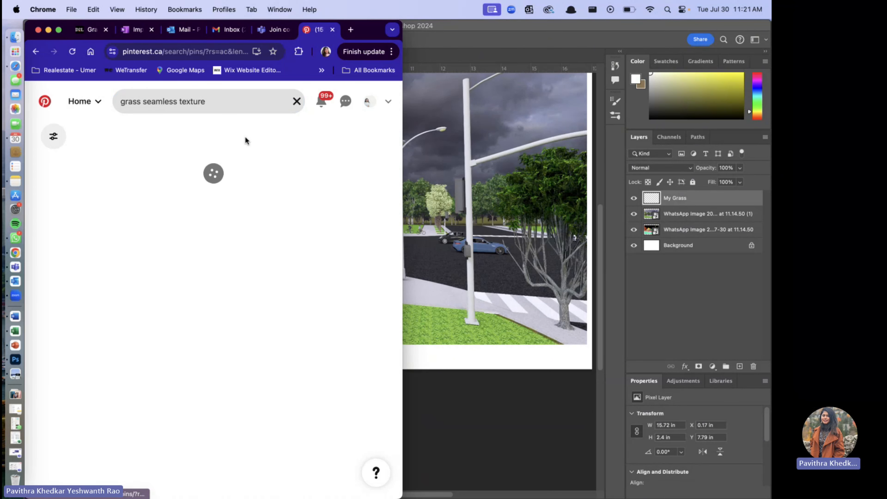
pyautogui.scroll(-10, 358, 277)
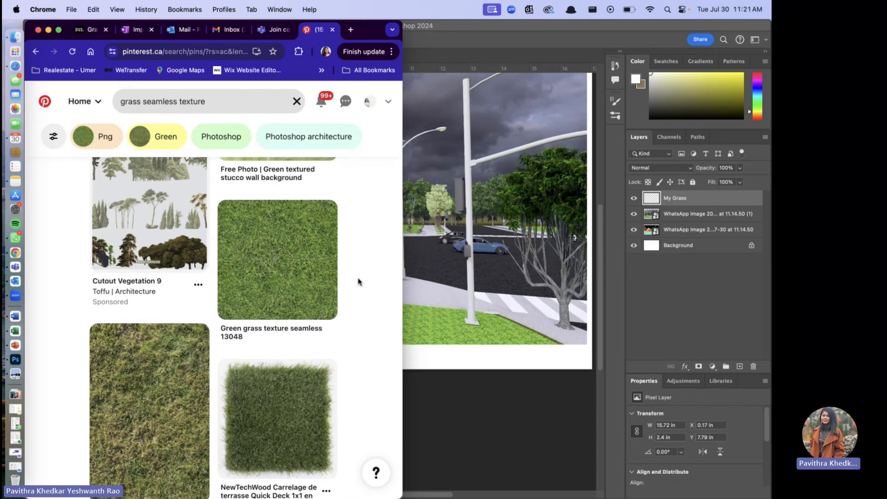
pyautogui.scroll(5, 358, 278)
pyautogui.moveTo(319, 285)
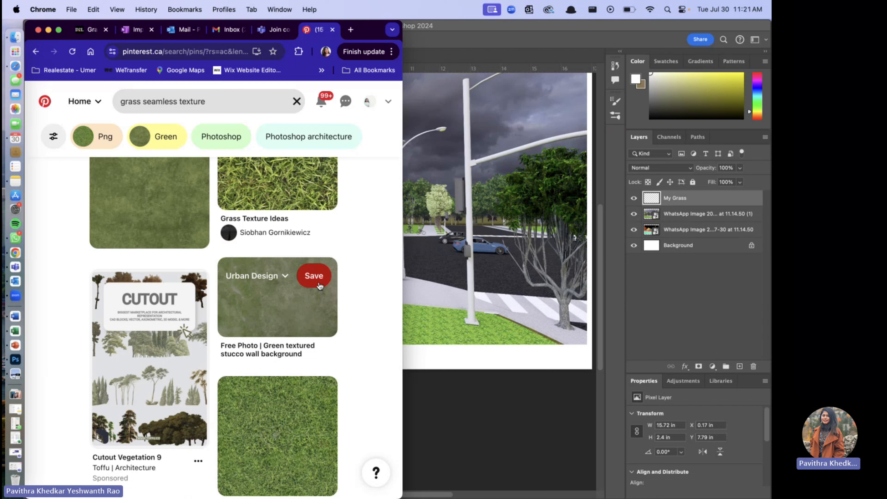
pyautogui.scroll(-10, 319, 285)
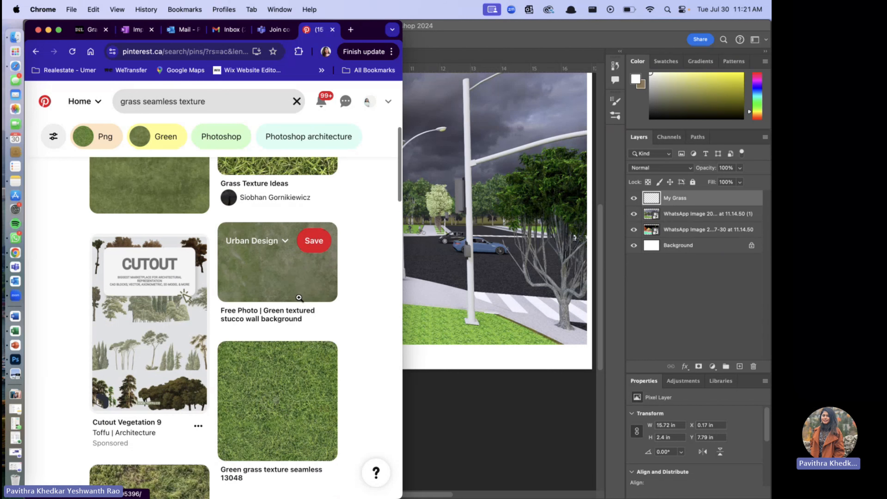
pyautogui.scroll(-12, 299, 290)
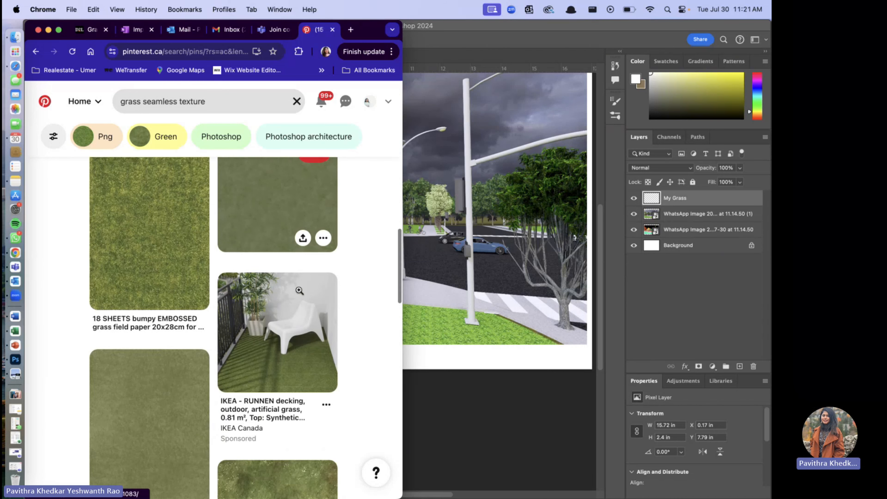
pyautogui.scroll(3, 297, 357)
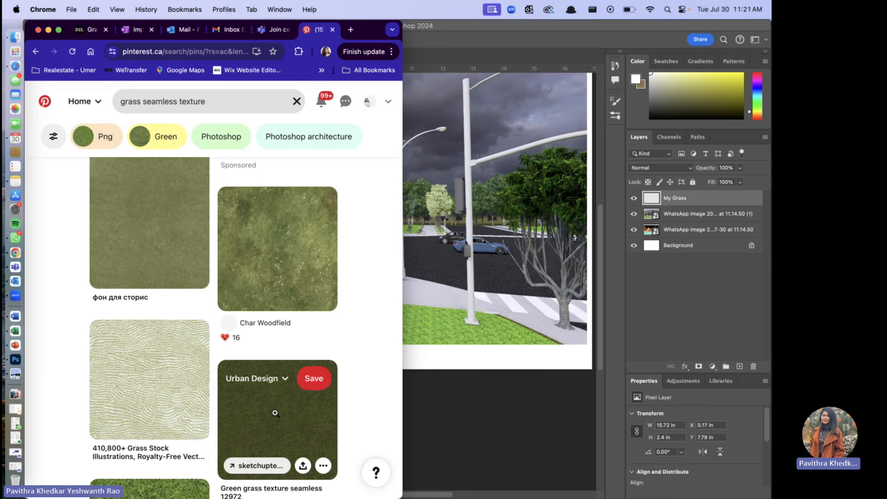
# Save the wavy-line grass pattern image from the Grass Stock Illustrations pin to the computer
pyautogui.rightClick(139, 385)
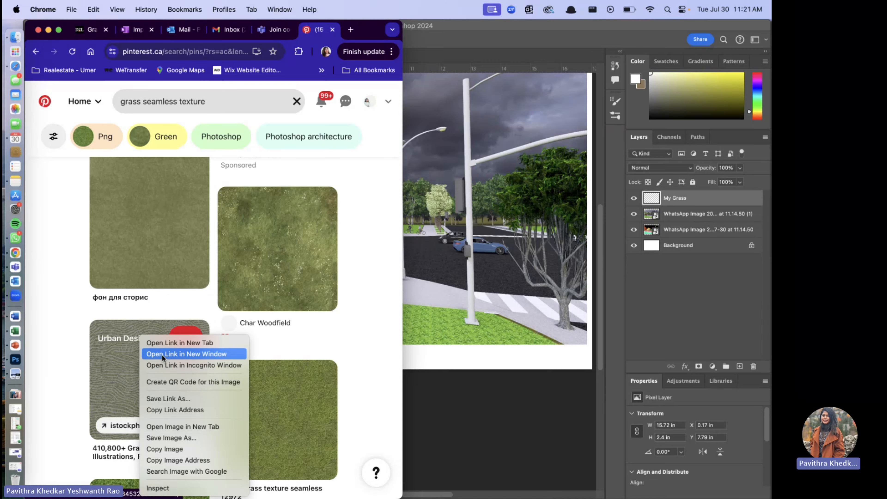
pyautogui.click(164, 438)
pyautogui.press('Return')
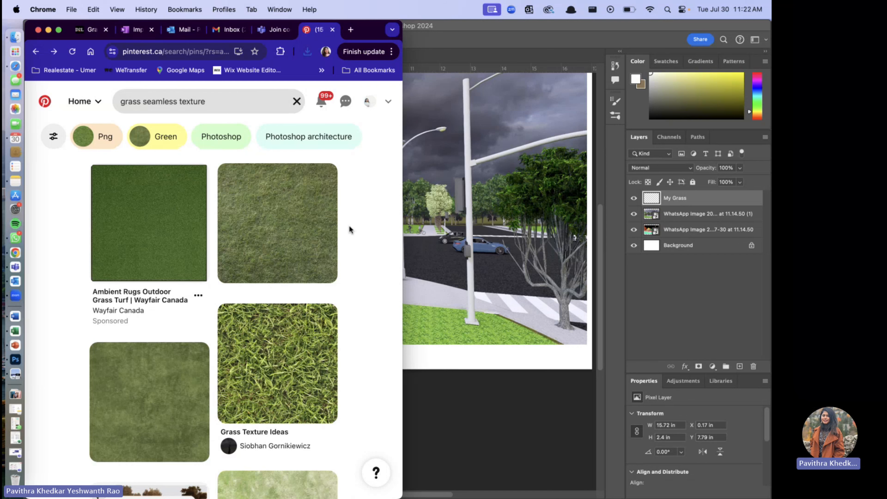
# Switch to Photoshop and open the three downloaded grass texture images from the Photoshop resources folder in it
pyautogui.click(580, 373)
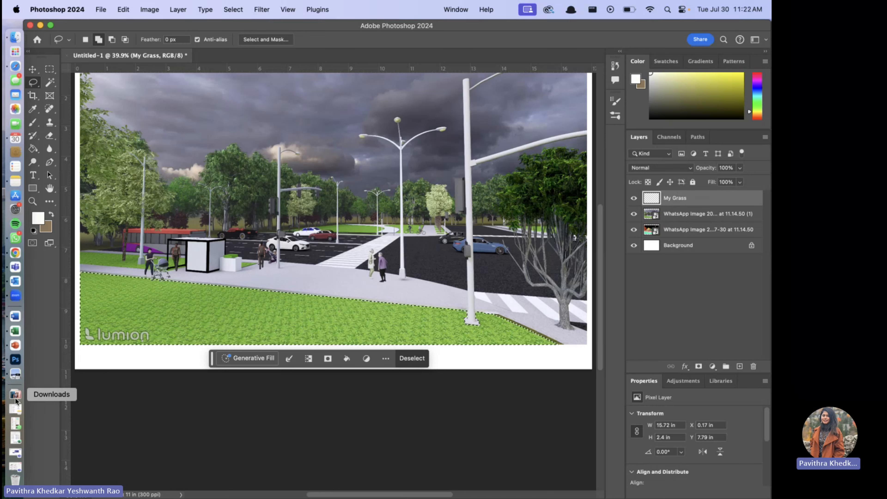
pyautogui.click(15, 394)
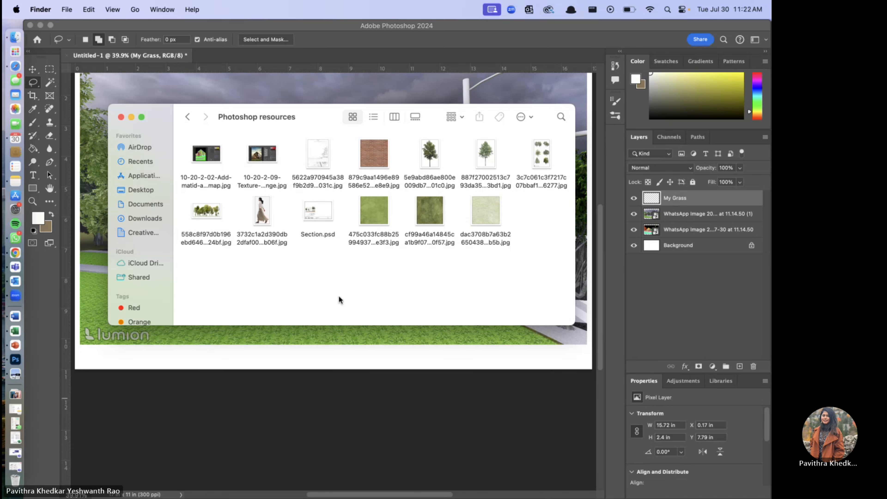
pyautogui.click(434, 205)
pyautogui.moveTo(537, 235); pyautogui.dragTo(363, 214)
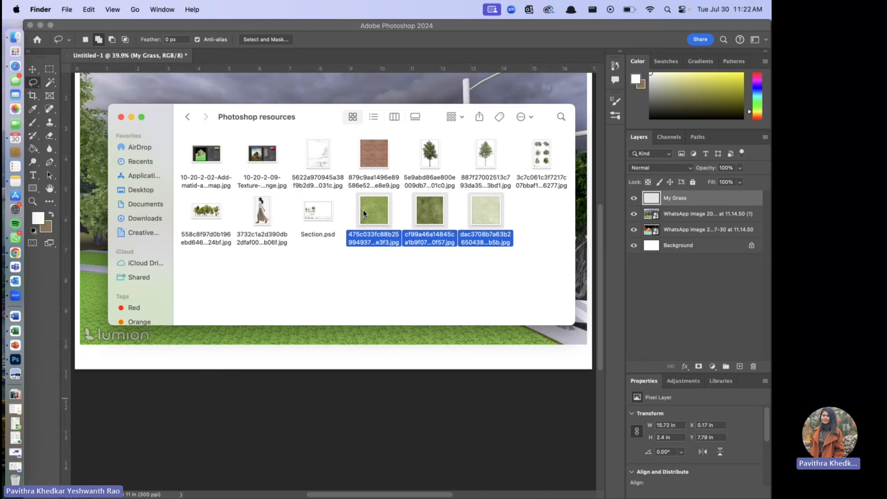
pyautogui.rightClick(363, 211)
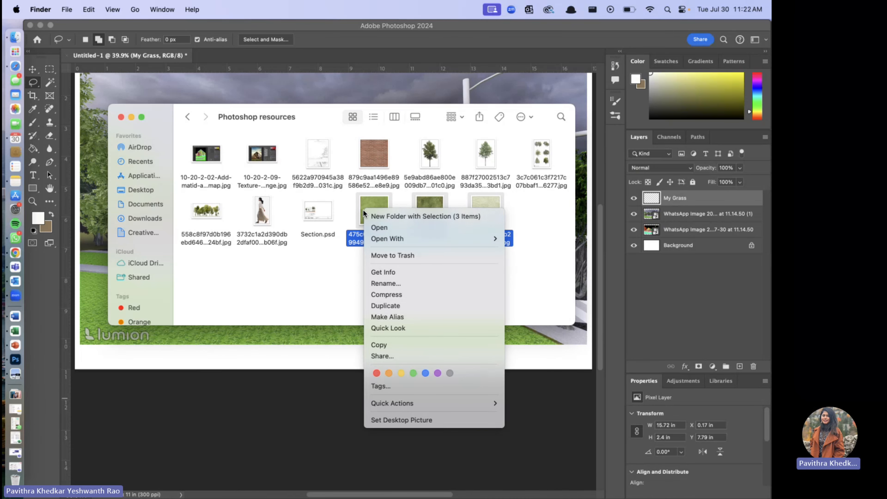
pyautogui.click(379, 227)
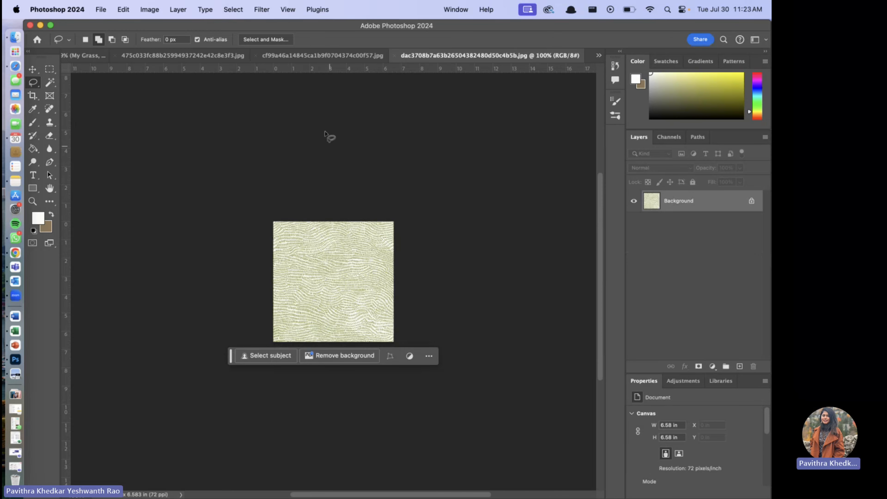
# Select the whole plain light green texture image with the Rectangular Marquee and define it as a pattern named My Grass 01
pyautogui.click(330, 54)
pyautogui.click(217, 54)
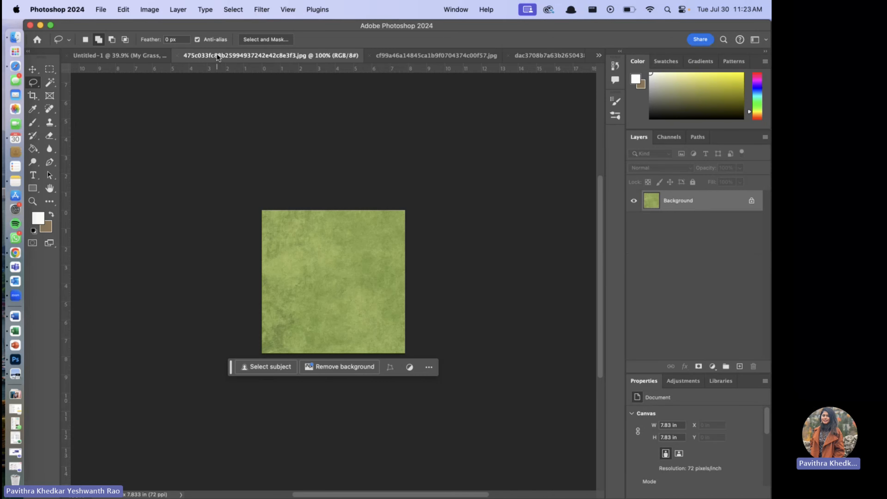
pyautogui.click(49, 70)
pyautogui.moveTo(260, 208); pyautogui.dragTo(418, 360)
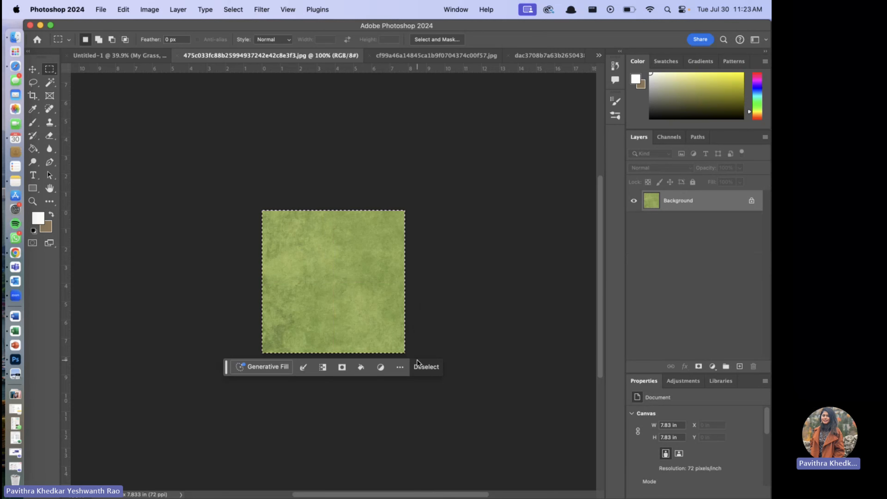
pyautogui.moveTo(50, 69)
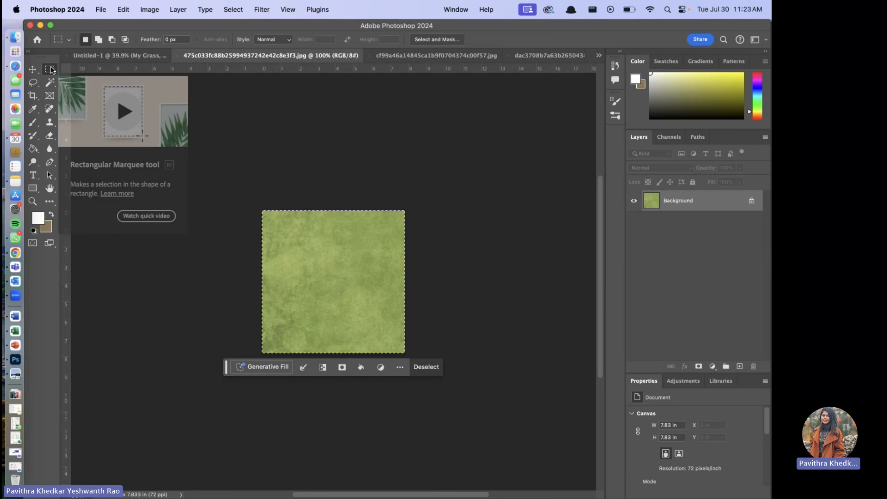
pyautogui.click(124, 10)
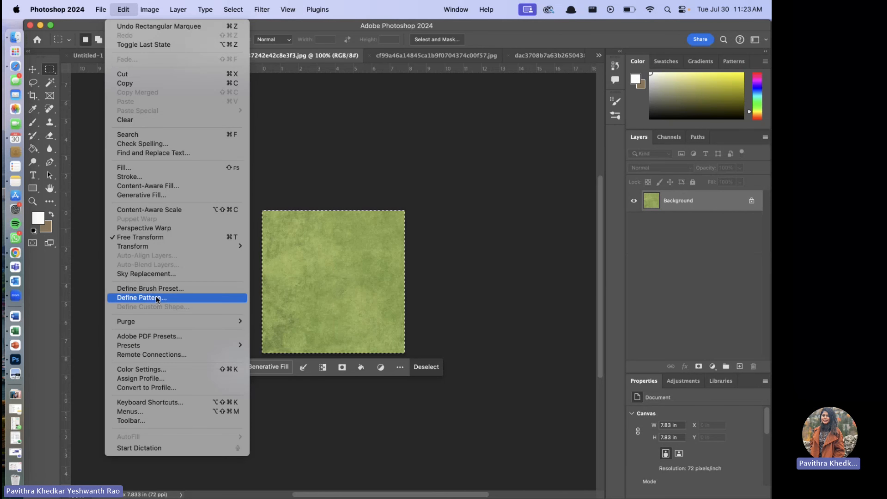
pyautogui.click(165, 298)
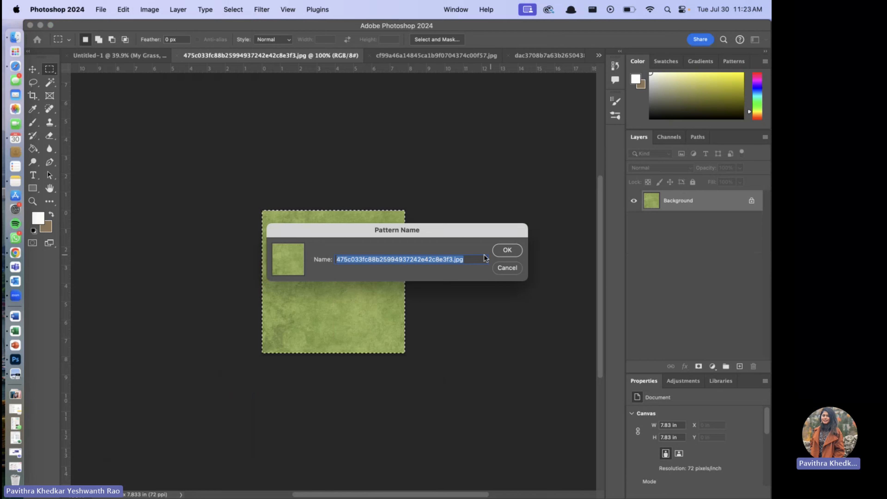
pyautogui.write('My Grass 01')
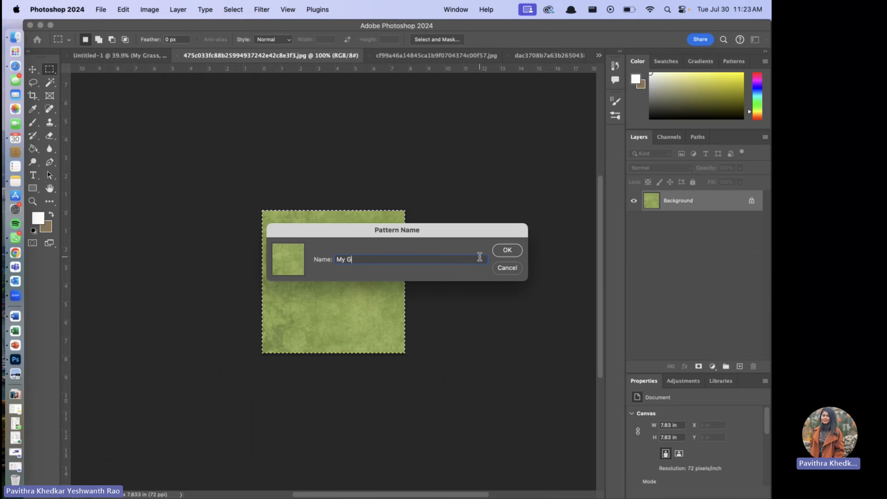
pyautogui.click(515, 249)
# Select the whole dark green grass image with white specks and define it as a pattern named My Grass 02
pyautogui.click(415, 58)
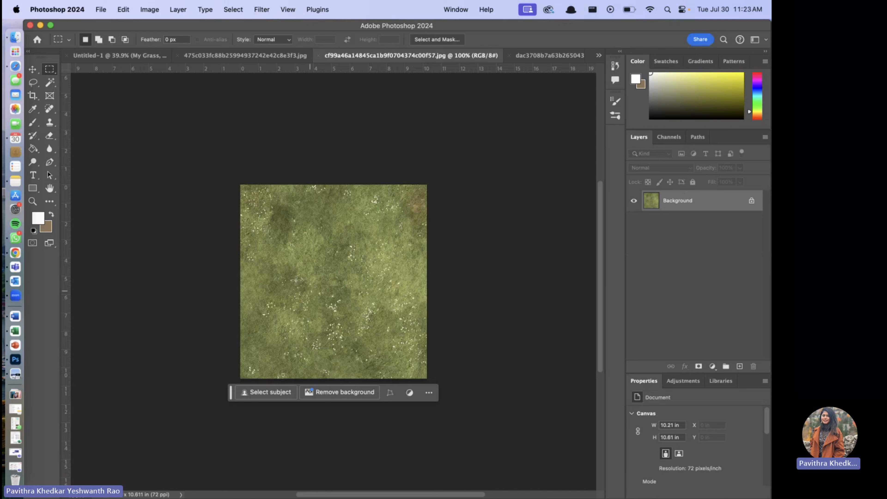
pyautogui.moveTo(216, 177); pyautogui.dragTo(437, 392)
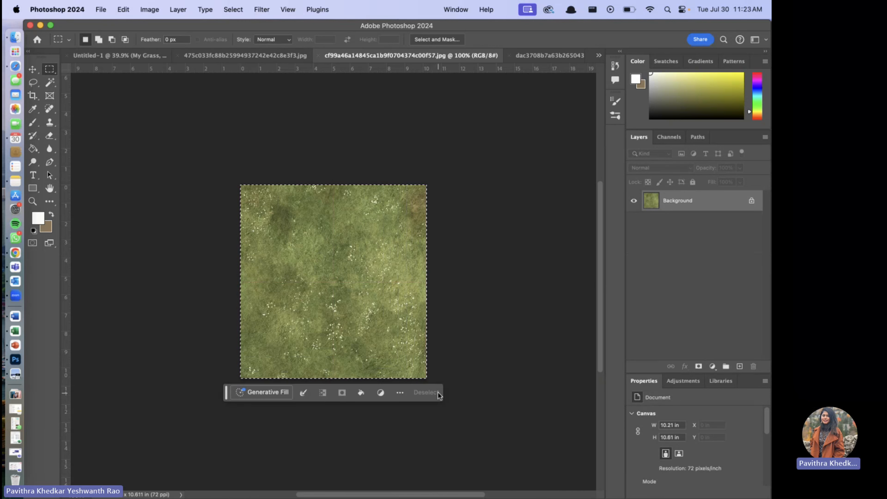
pyautogui.click(128, 13)
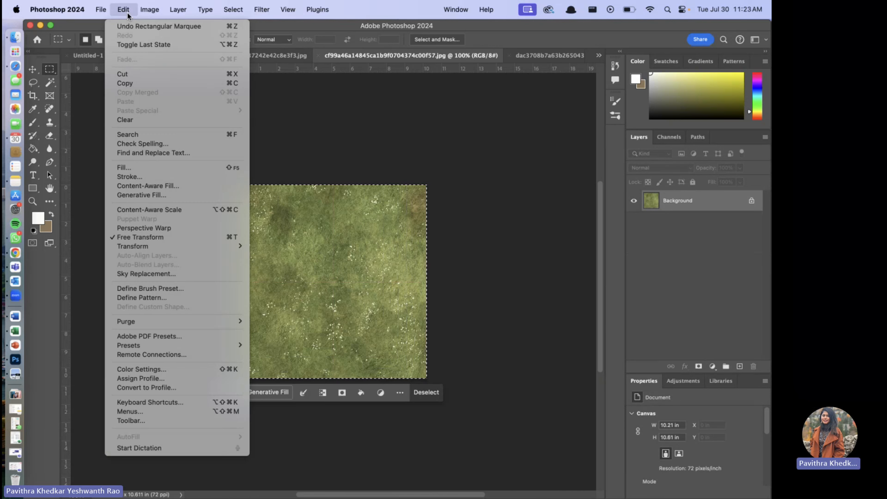
pyautogui.click(154, 298)
pyautogui.write('My G')
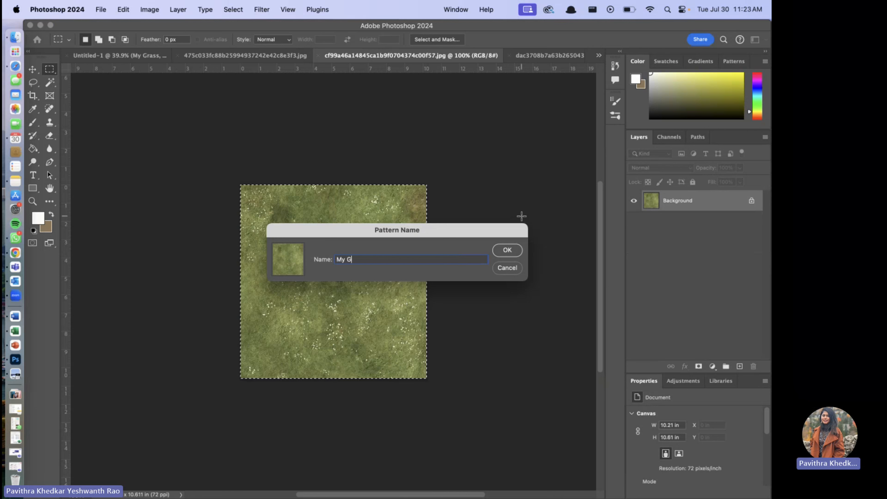
pyautogui.write('rass 01')
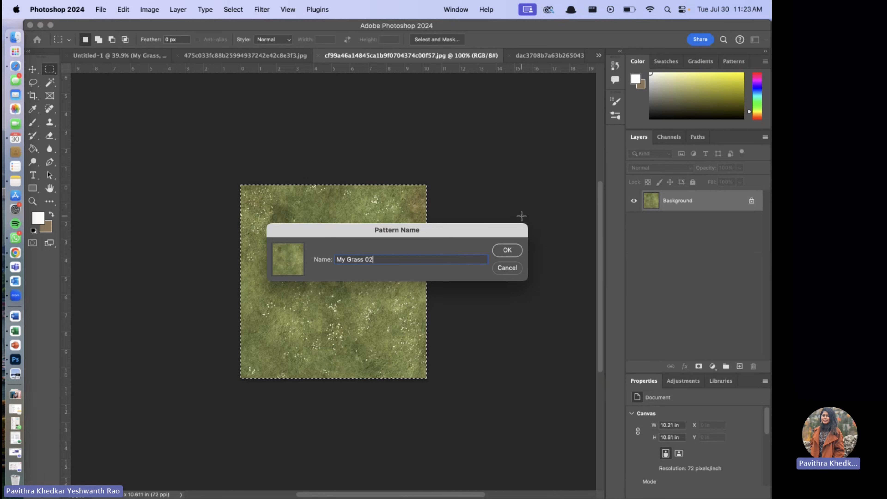
pyautogui.press('Return')
# Select the whole wavy-line grass image and define it as another My Grass pattern
pyautogui.click(541, 55)
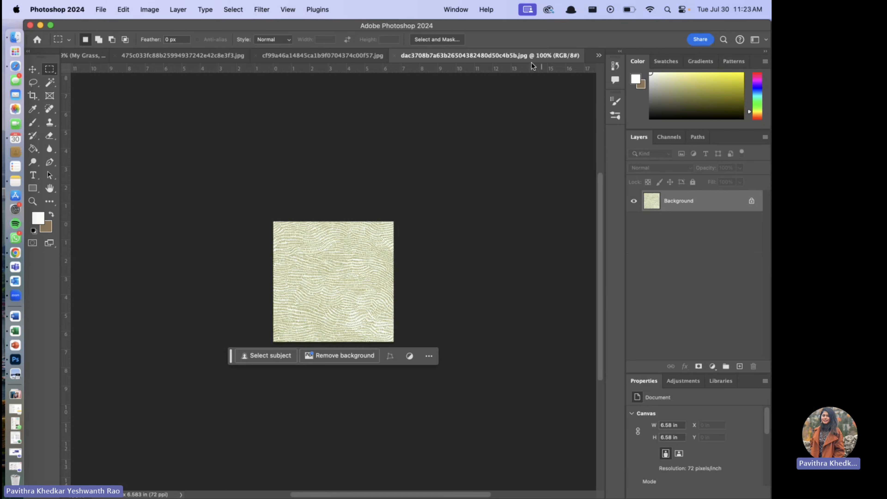
pyautogui.scroll(5, 298, 264)
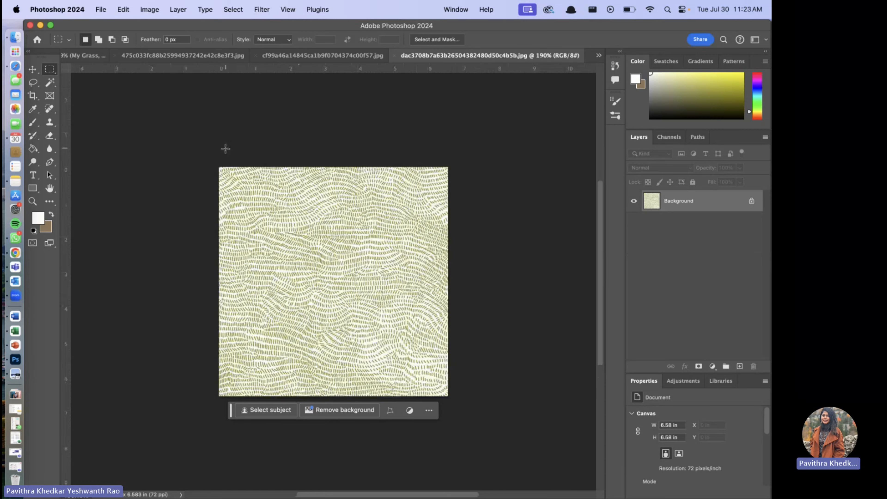
pyautogui.moveTo(225, 148); pyautogui.dragTo(477, 410)
pyautogui.click(123, 9)
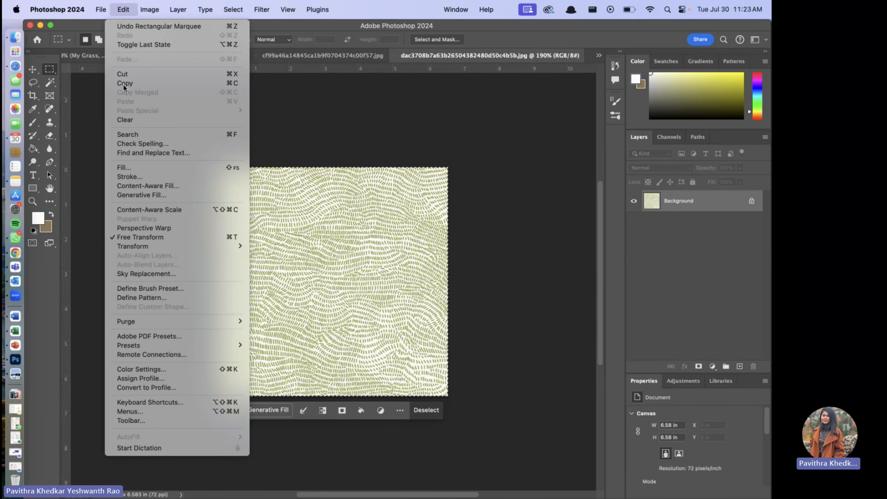
pyautogui.click(152, 298)
pyautogui.write('My ')
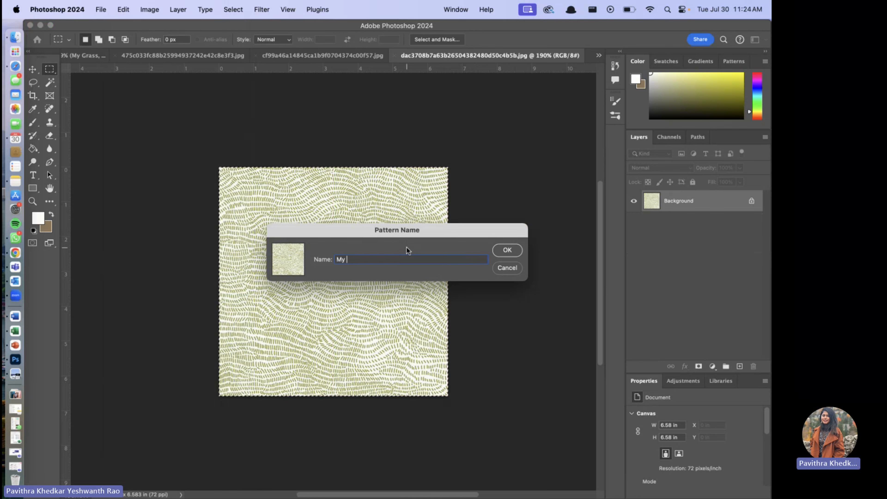
pyautogui.write('Grass 0')
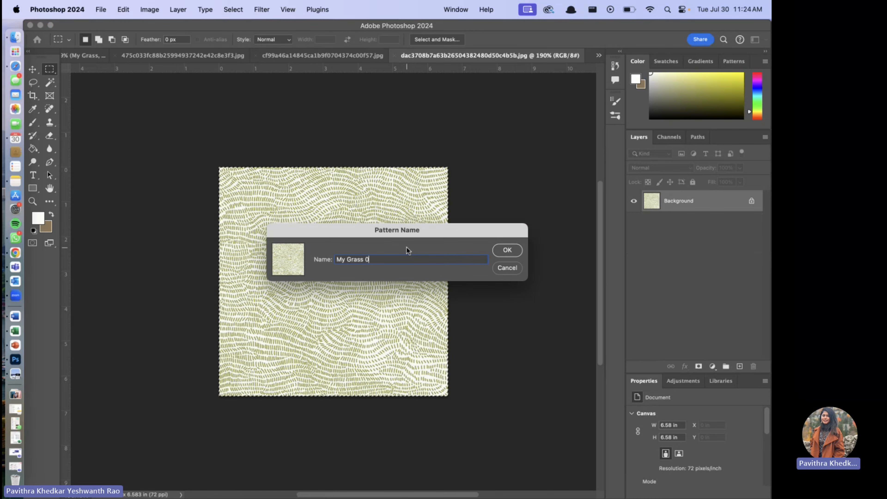
pyautogui.press('Return')
# Close the three grass texture documents and return to the Untitled-1 street render
pyautogui.click(113, 55)
pyautogui.click(201, 54)
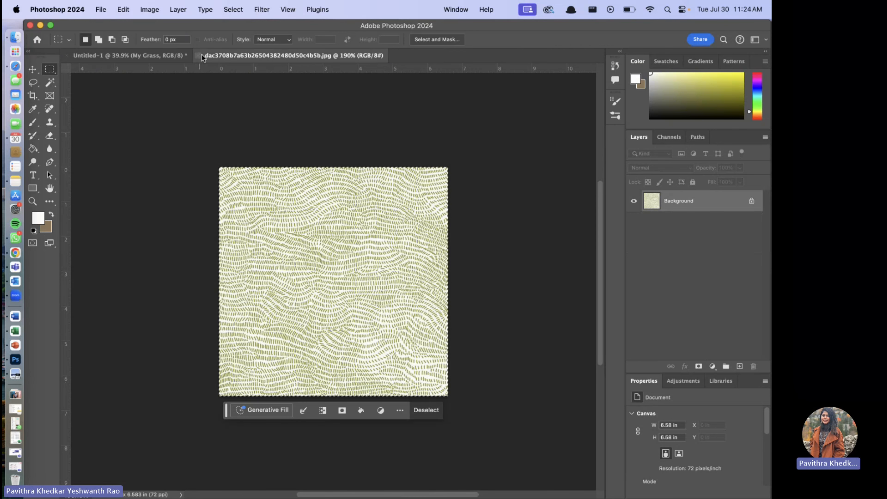
pyautogui.click(198, 55)
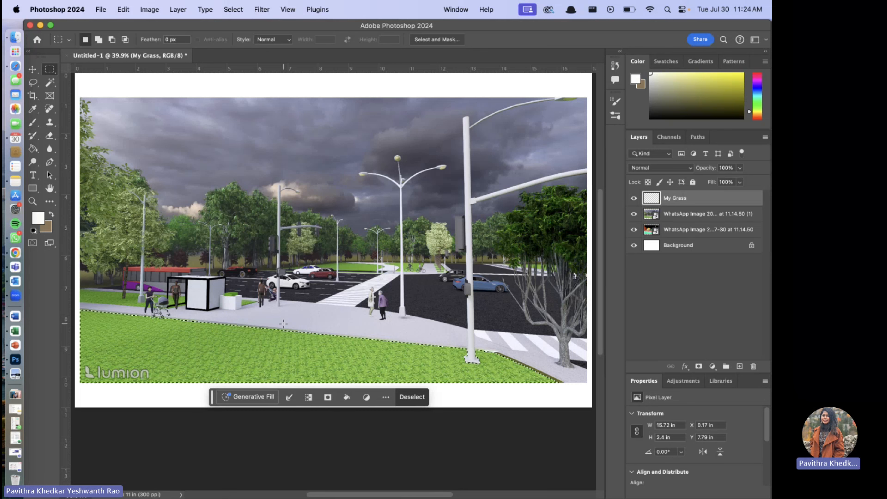
# Activate the Paint Bucket tool and set its fill source to Pattern
pyautogui.click(33, 151)
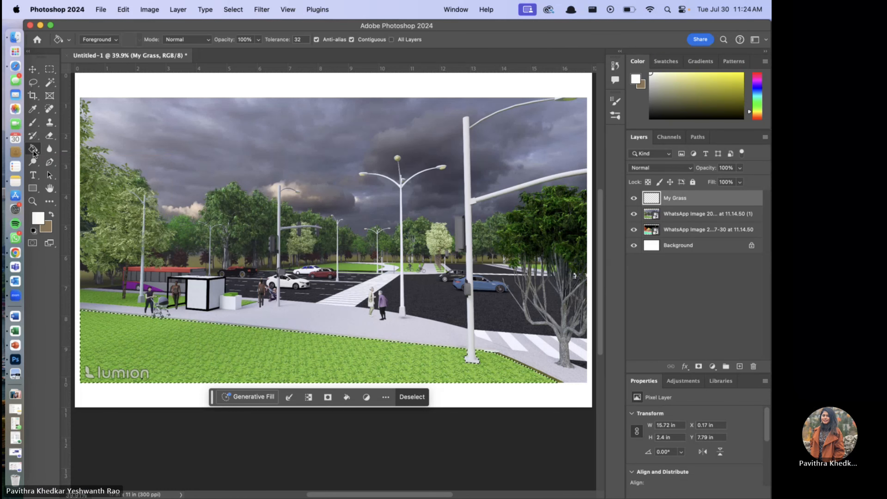
pyautogui.click(116, 39)
pyautogui.click(112, 47)
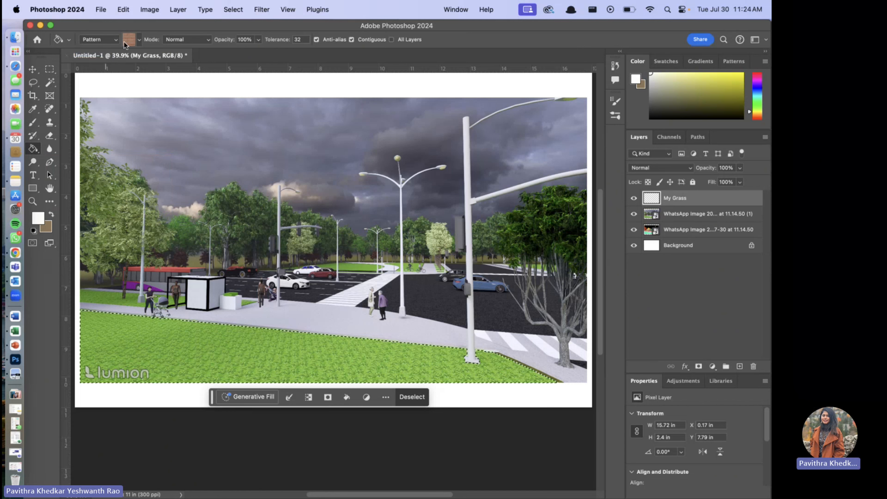
# Try filling the selected lawn on the My Grass layer with the dark speckled grass pattern, and undo the fill
pyautogui.click(127, 40)
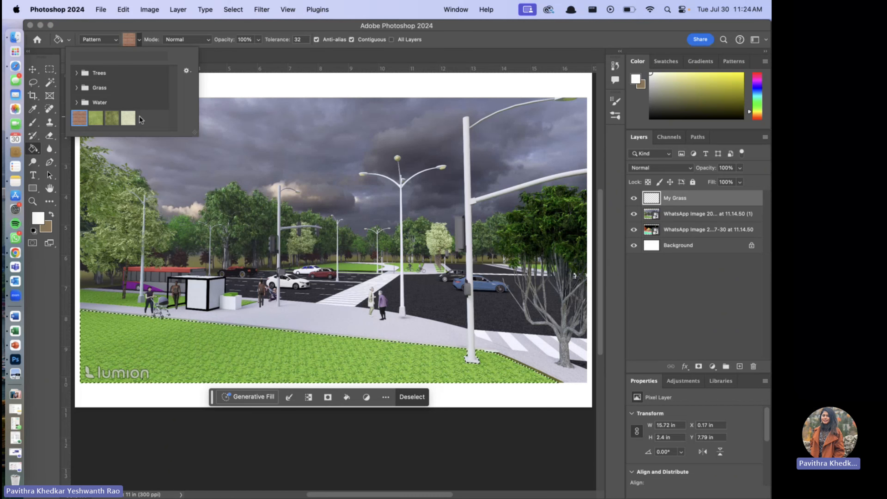
pyautogui.click(111, 118)
pyautogui.click(216, 335)
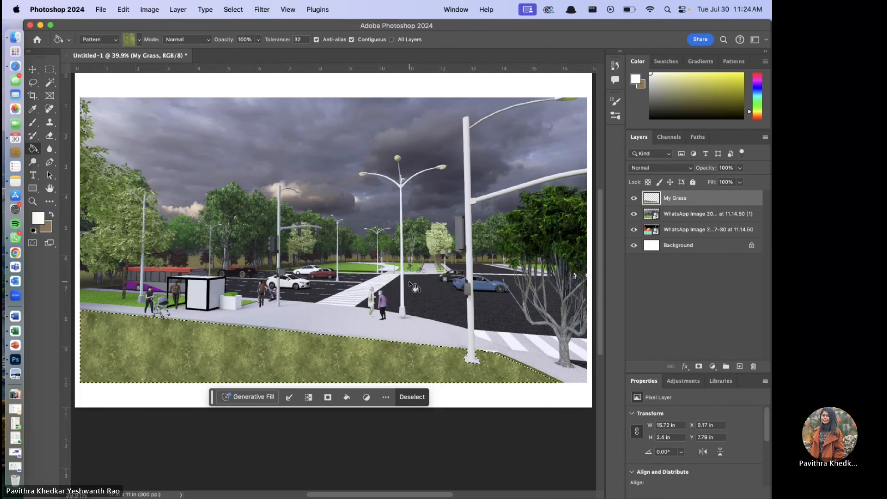
pyautogui.press('super+z')
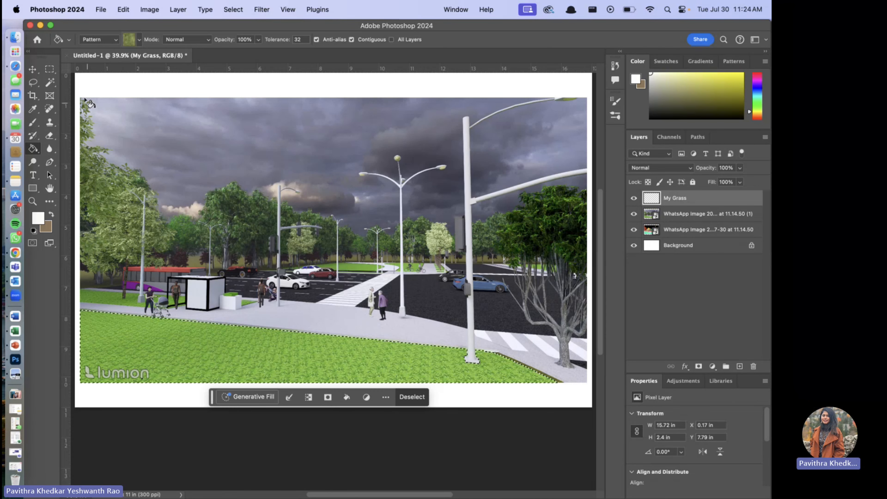
# Try filling the selected lawn on the My Grass layer with the pale wavy-line grass pattern
pyautogui.click(129, 39)
pyautogui.click(130, 115)
pyautogui.click(231, 354)
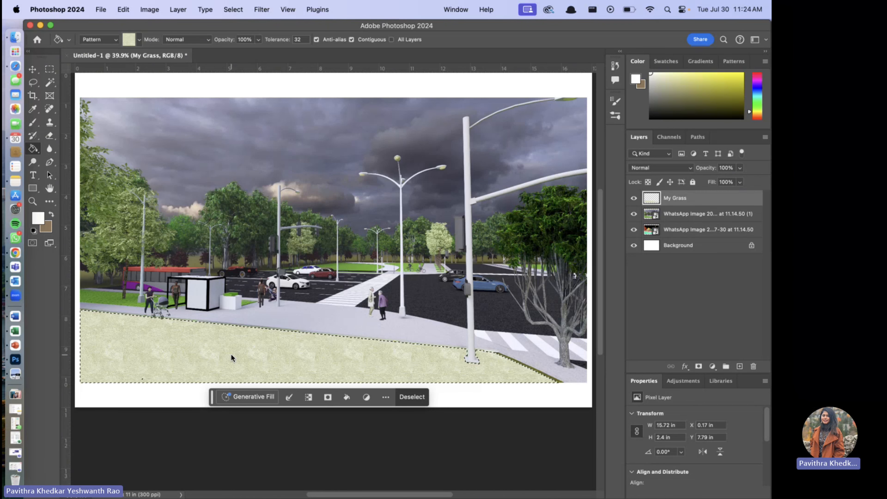
pyautogui.click(231, 354)
# Fill the selected lawn on the My Grass layer with the plain light green grass pattern and deselect the area
pyautogui.click(140, 40)
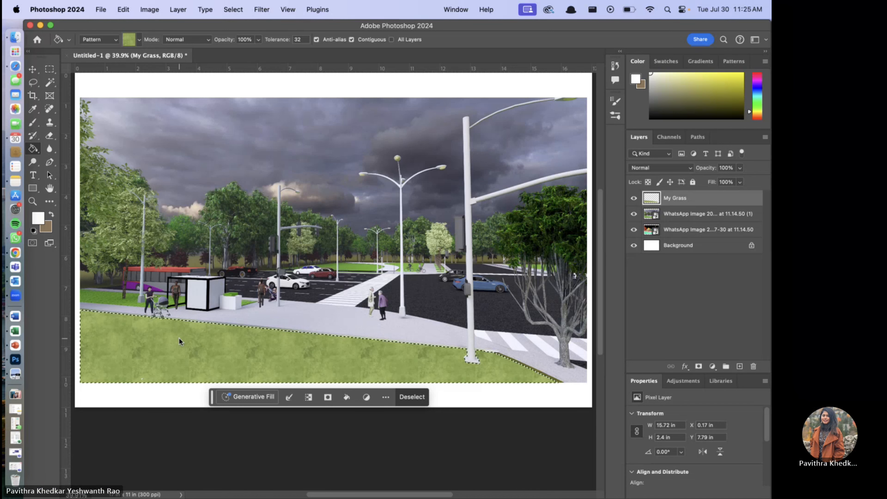
pyautogui.press('super+d')
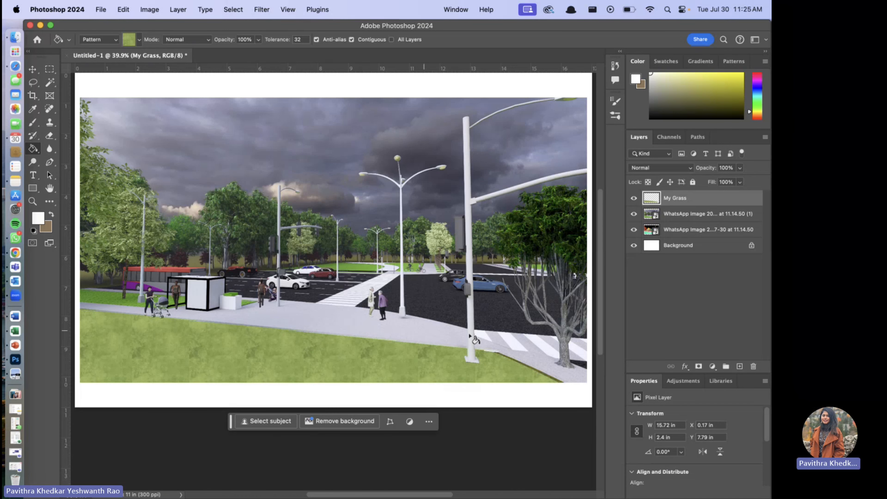
# Set the My Grass layer's opacity to 70% to blend the new grass with the render's lawn
pyautogui.click(740, 168)
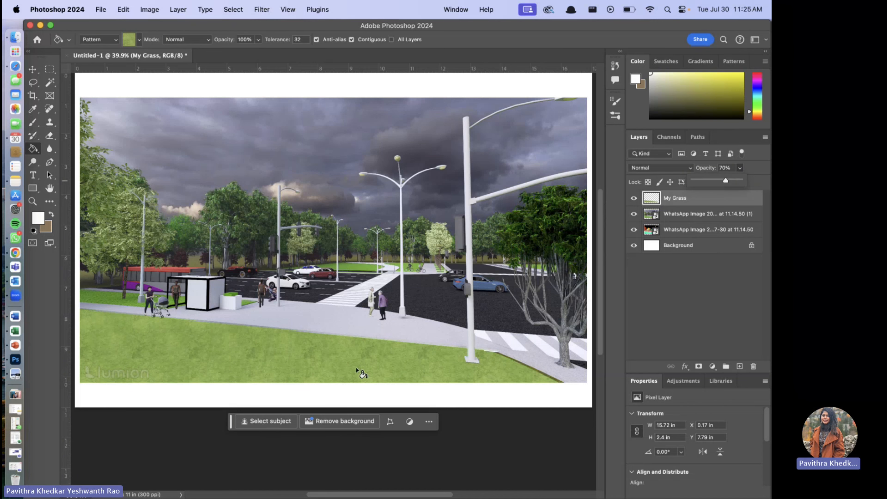
pyautogui.scroll(3, 332, 376)
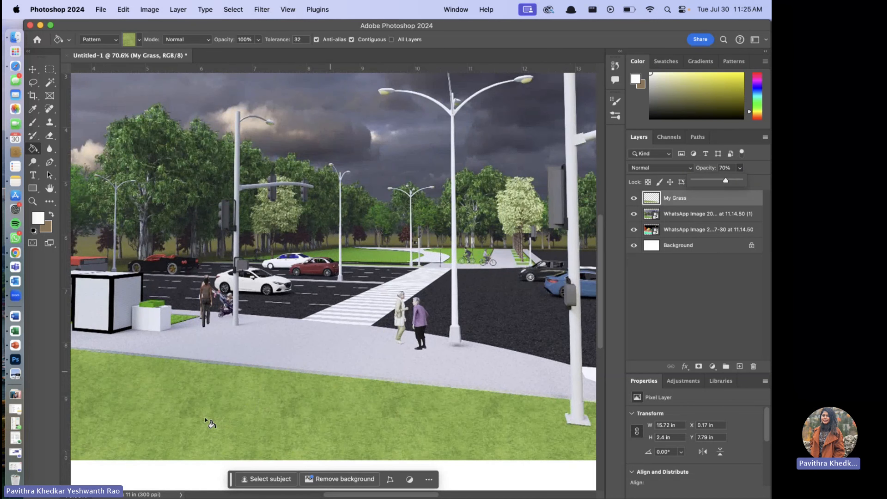
pyautogui.scroll(2, 208, 422)
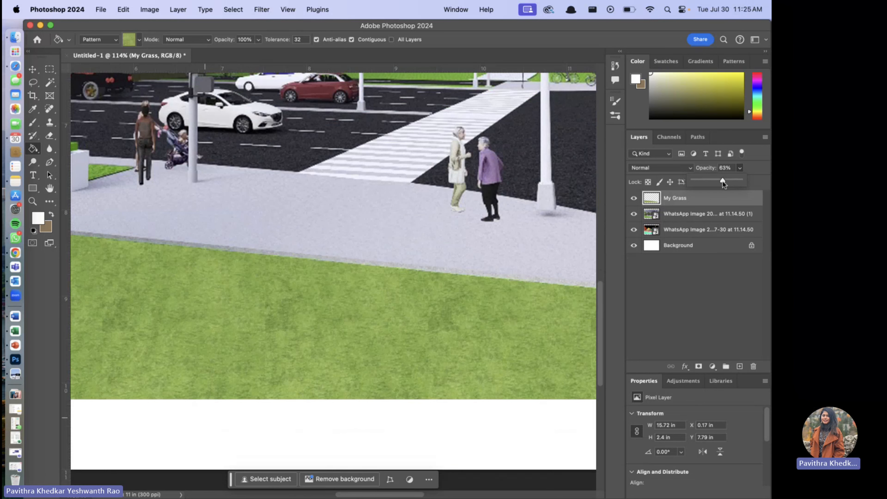
pyautogui.moveTo(715, 181); pyautogui.dragTo(726, 184)
pyautogui.scroll(-8, 464, 212)
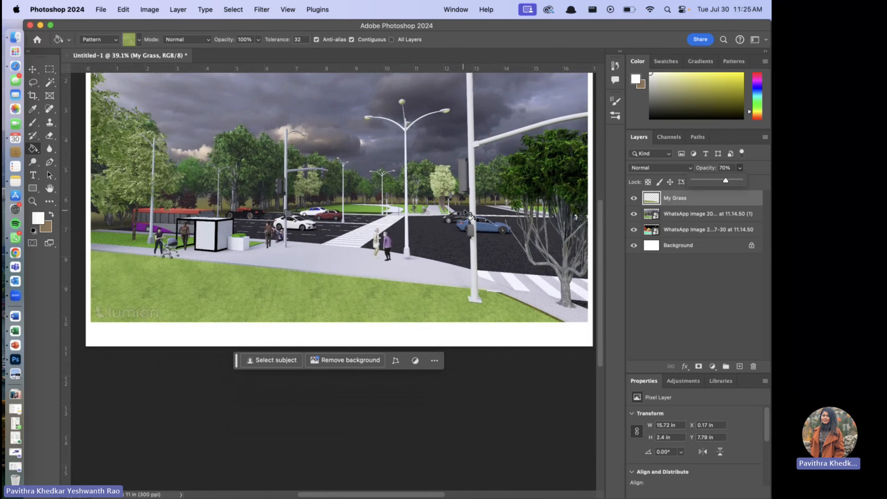
# Try selecting the pavement directly on the render layer with the Magic Wand, and deselect the area
pyautogui.scroll(3, 466, 212)
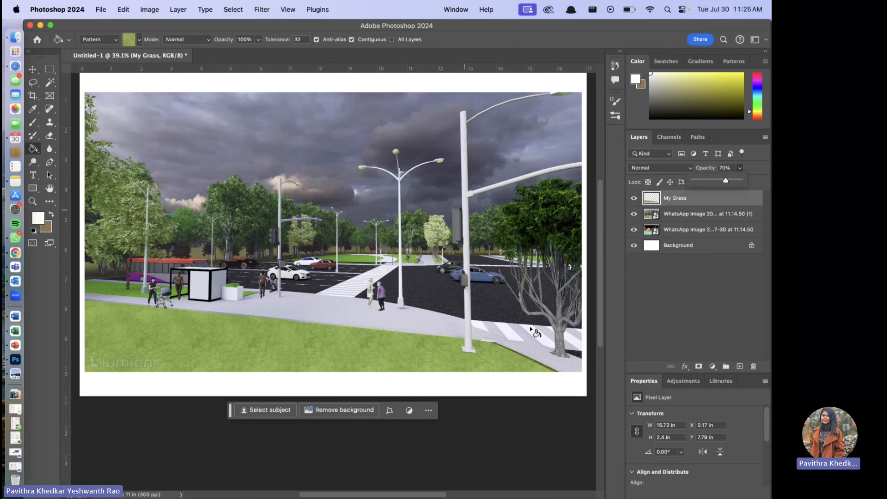
pyautogui.scroll(1, 363, 352)
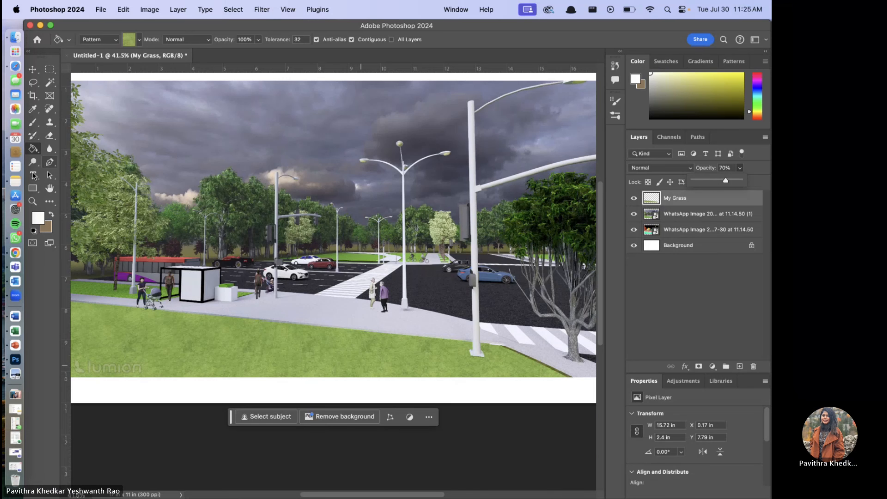
pyautogui.hotkey('alt', '[')
pyautogui.click(366, 314)
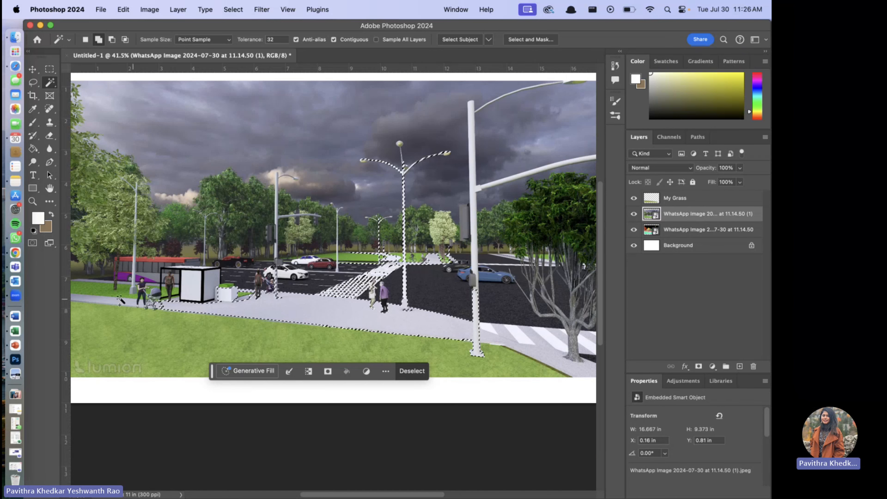
pyautogui.click(496, 295)
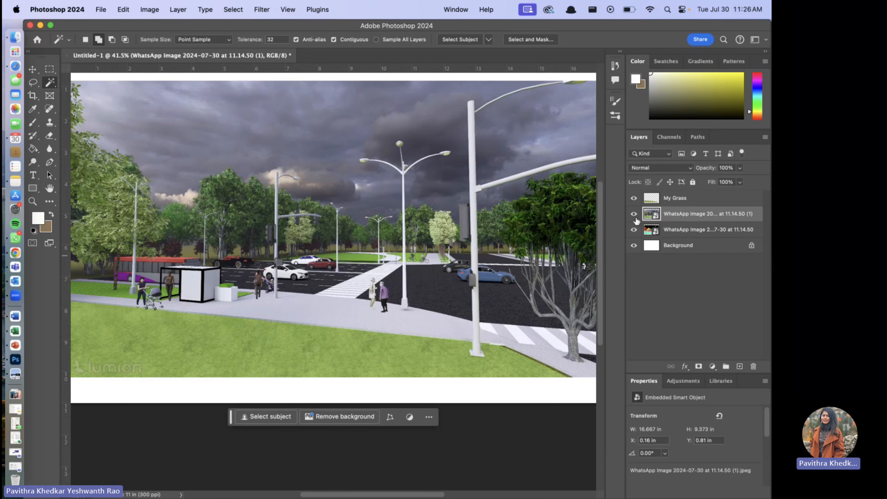
# Hide the render layer and select the pink foreground pavement on the colour map layer with the Magic Wand
pyautogui.click(633, 213)
pyautogui.click(656, 230)
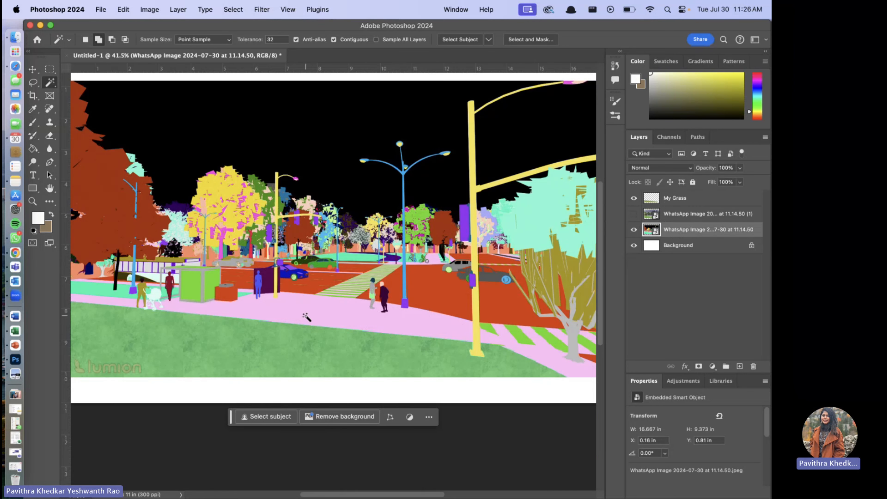
pyautogui.click(307, 317)
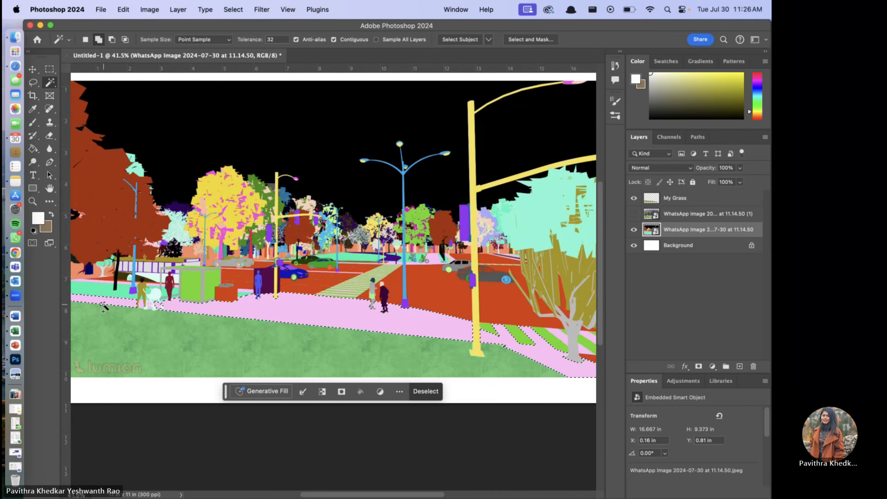
pyautogui.scroll(8, 103, 311)
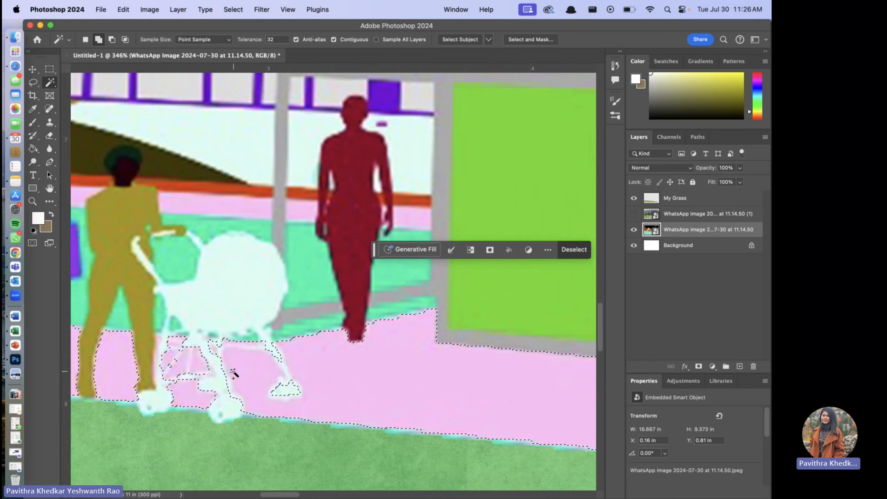
pyautogui.scroll(-8, 289, 384)
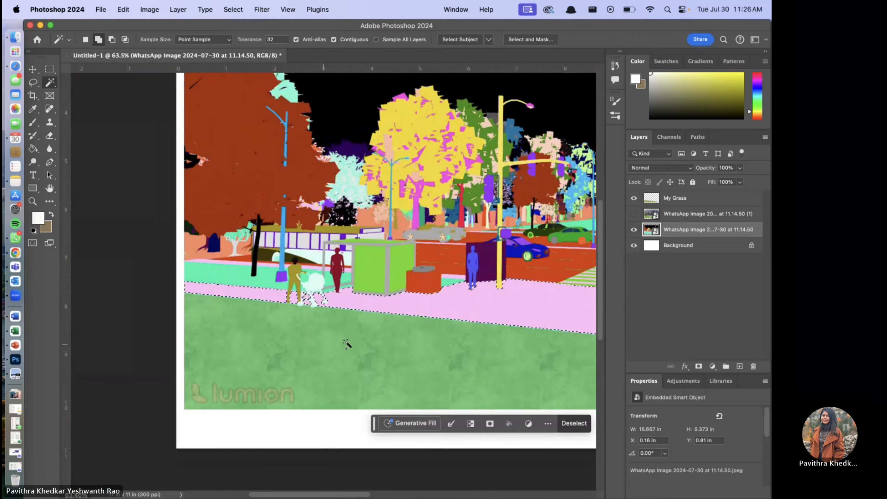
# Subtract the pink crosswalk stripes beside the bare tree from the pavement selection with the Lasso tool
pyautogui.scroll(4, 139, 291)
pyautogui.click(34, 83)
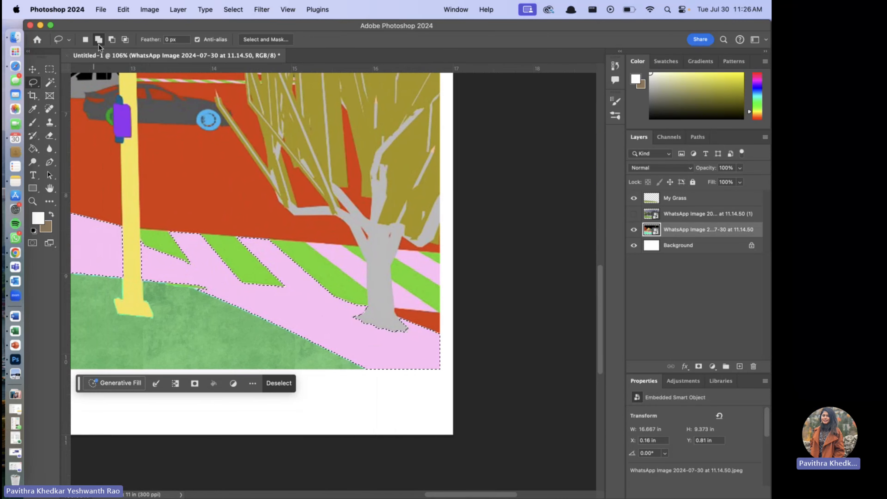
pyautogui.click(112, 39)
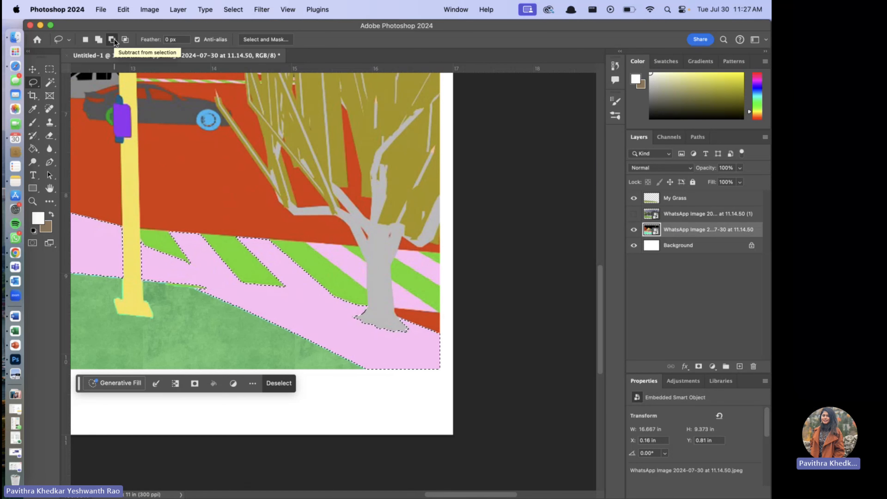
pyautogui.moveTo(140, 245)
pyautogui.mouseDown()
pyautogui.moveTo(227, 280)
pyautogui.moveTo(299, 286)
pyautogui.mouseUp()
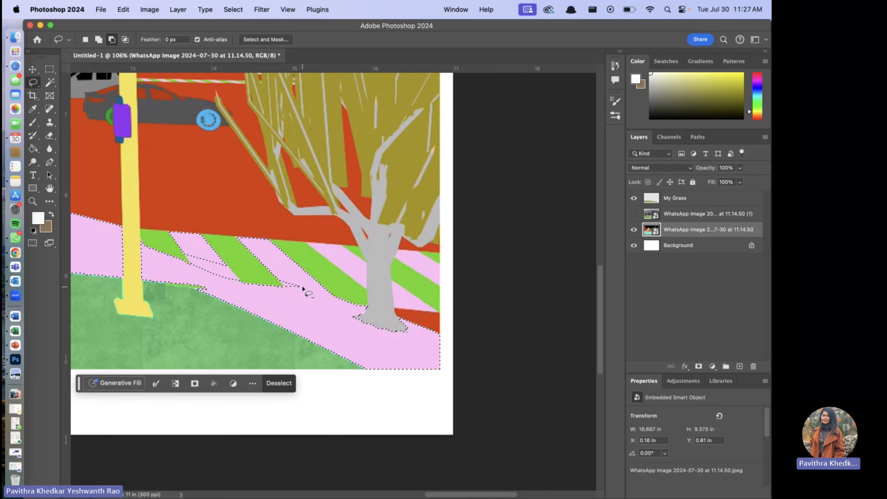
pyautogui.moveTo(207, 274)
pyautogui.mouseDown()
pyautogui.moveTo(250, 284)
pyautogui.moveTo(229, 148)
pyautogui.moveTo(159, 238)
pyautogui.moveTo(175, 255)
pyautogui.moveTo(202, 259)
pyautogui.mouseUp()
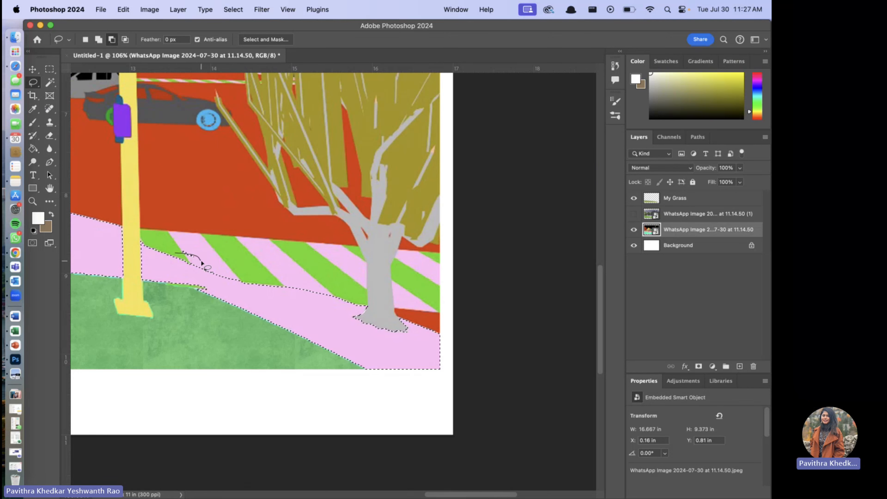
pyautogui.press('super+0')
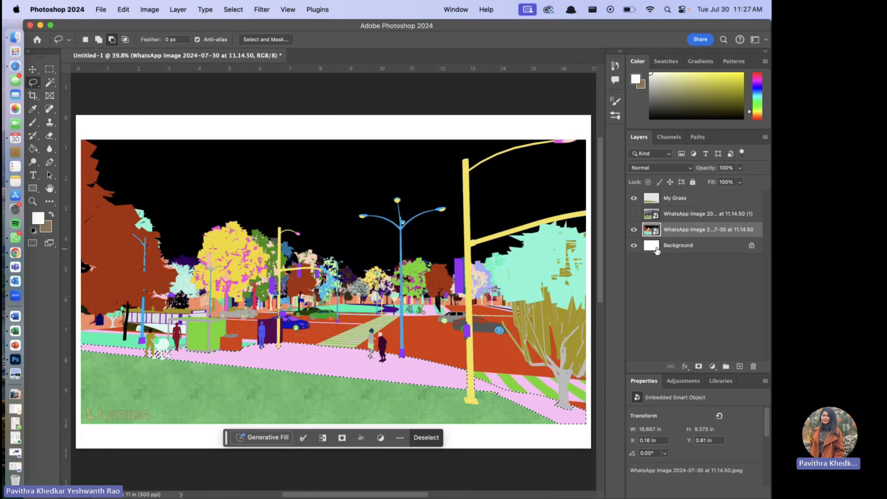
# Add a new layer above the render layer and name it My pavement
pyautogui.click(689, 215)
pyautogui.click(739, 366)
pyautogui.doubleClick(673, 213)
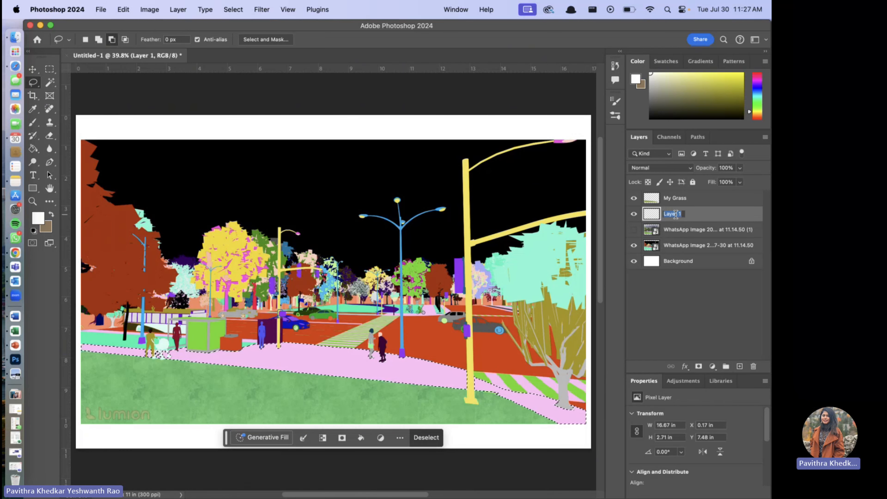
pyautogui.write('My pavement')
pyautogui.press('Return')
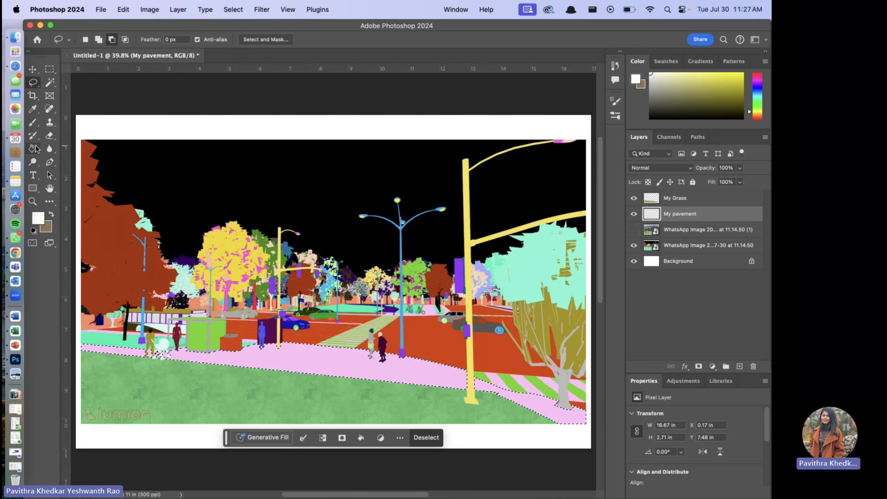
# Try filling the selected pavement on the My pavement layer with the red brick pattern, and undo the fill
pyautogui.click(33, 149)
pyautogui.click(295, 362)
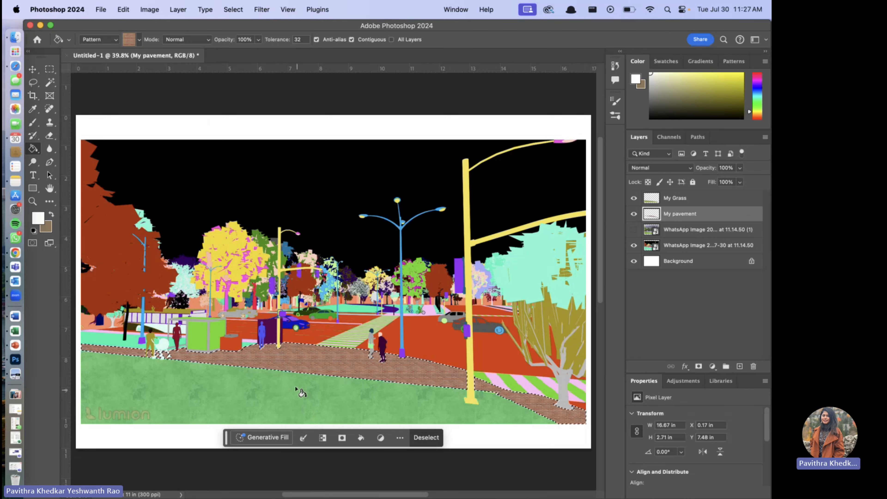
pyautogui.scroll(5, 295, 384)
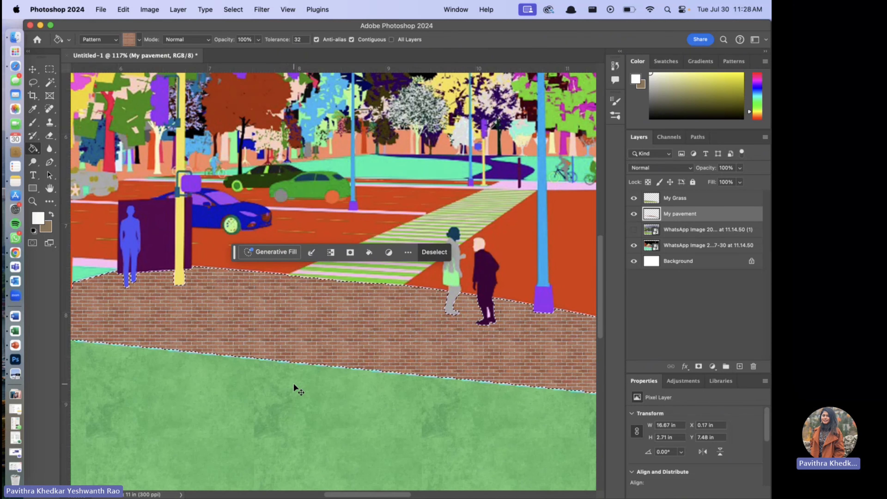
pyautogui.press('super+z')
# Swap the foreground and background colours and change the brown foreground colour to a light peach
pyautogui.click(52, 216)
pyautogui.click(38, 217)
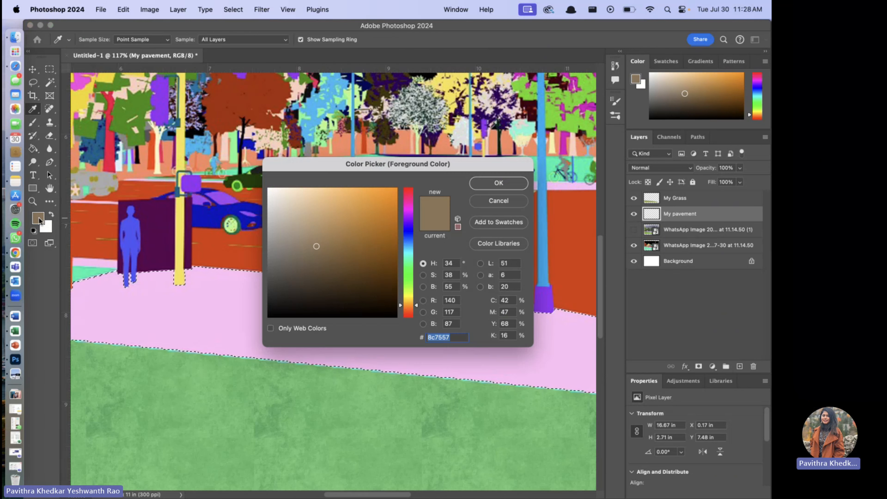
pyautogui.click(324, 185)
pyautogui.click(496, 181)
# Set the Paint Bucket's fill source to Foreground, fill the selected pavement on the My pavement layer with peach, and deselect the area
pyautogui.click(305, 322)
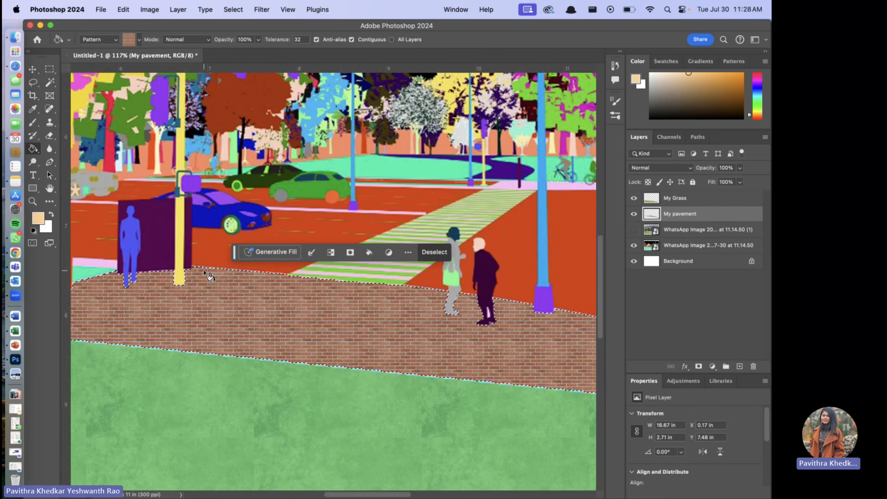
pyautogui.press('super+z')
pyautogui.click(115, 38)
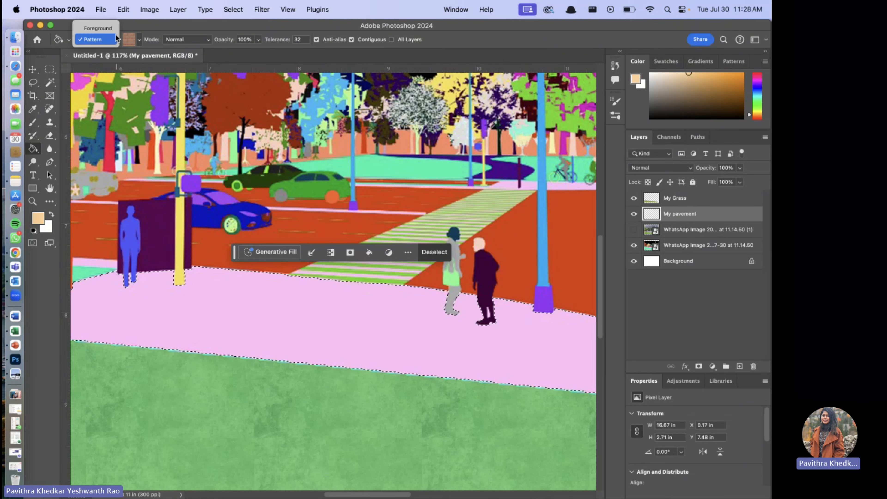
pyautogui.click(113, 31)
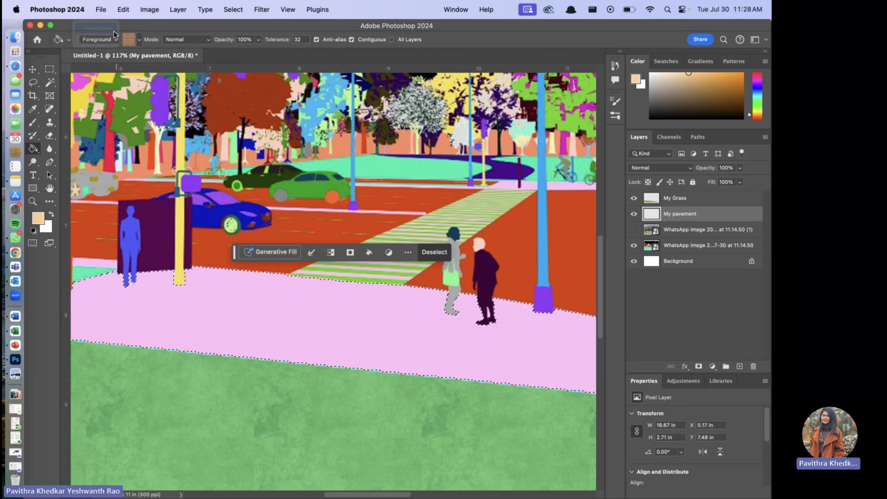
pyautogui.click(254, 301)
pyautogui.press('super+d')
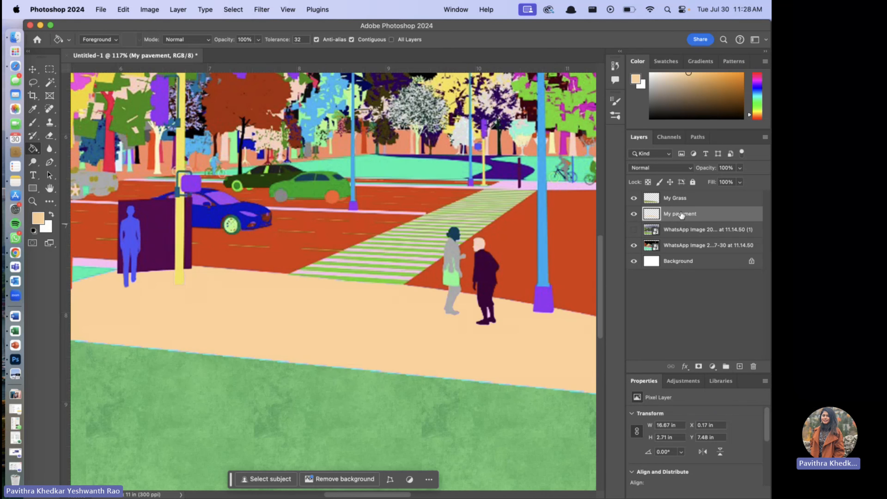
# Show the render layer again and examine the peach pavement against the street scene, close up and as a whole
pyautogui.click(634, 229)
pyautogui.press('super+0')
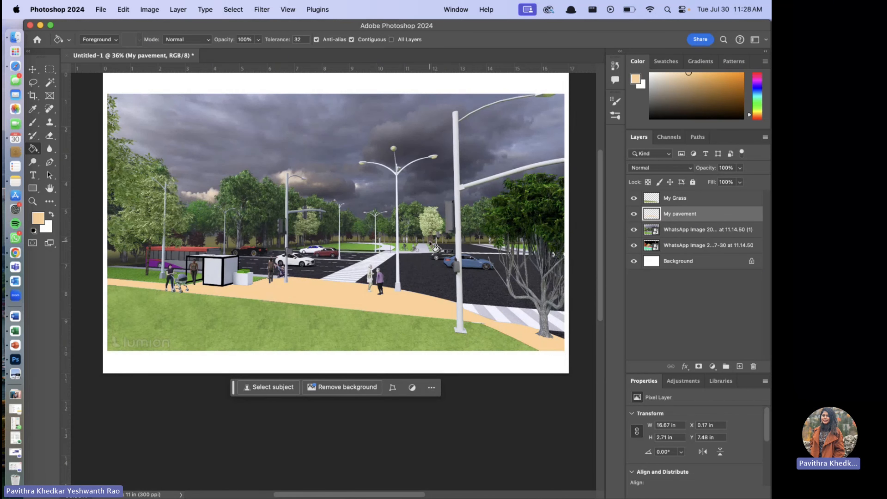
pyautogui.press('super+=')
pyautogui.press('super+=')
pyautogui.press('super+=')
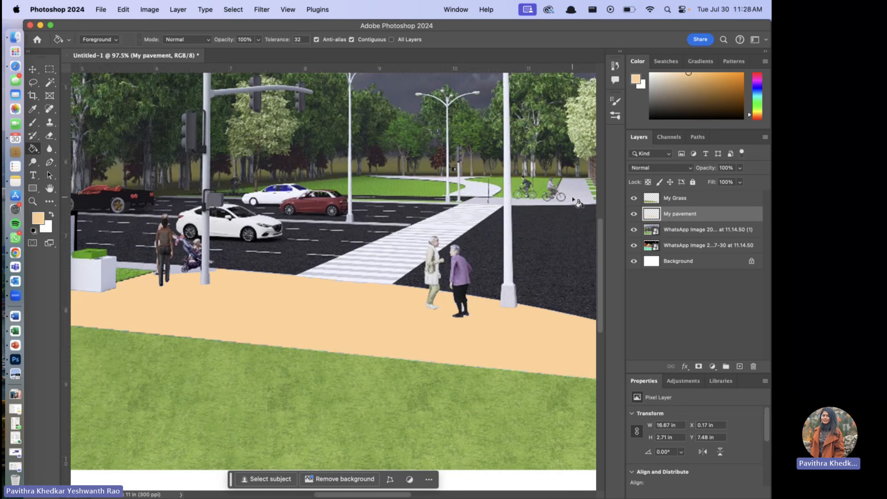
pyautogui.press('super+minus')
pyautogui.press('super+minus')
pyautogui.press('super+minus')
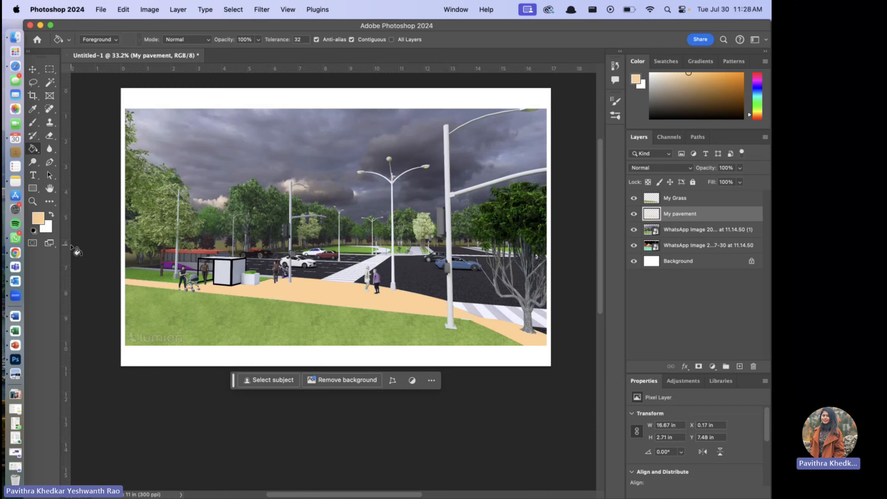
# Switch to Pinterest in Chrome, search for "pavement seamless texture" and browse the paving images
pyautogui.hotkey('ctrl', 'Up')
pyautogui.click(123, 302)
pyautogui.click(254, 97)
pyautogui.moveTo(177, 101); pyautogui.dragTo(96, 102)
pyautogui.write('pavement seamless')
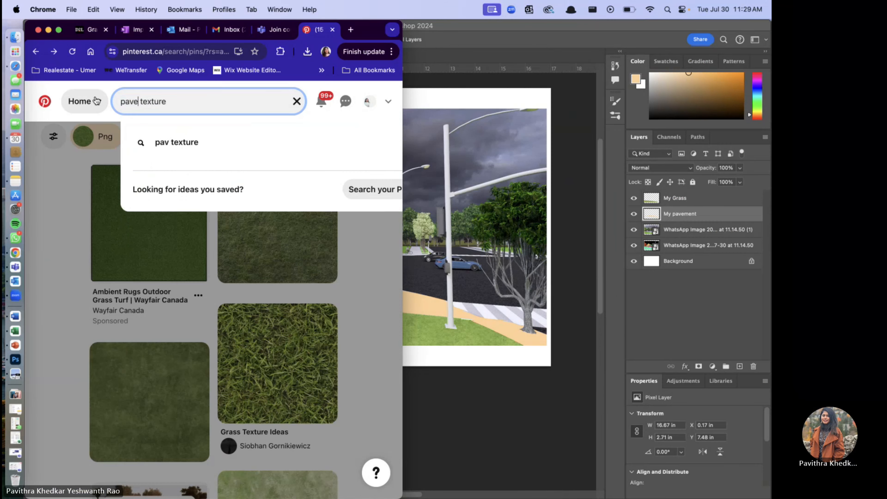
pyautogui.press('Return')
pyautogui.scroll(-6, 181, 245)
pyautogui.scroll(-10, 275, 343)
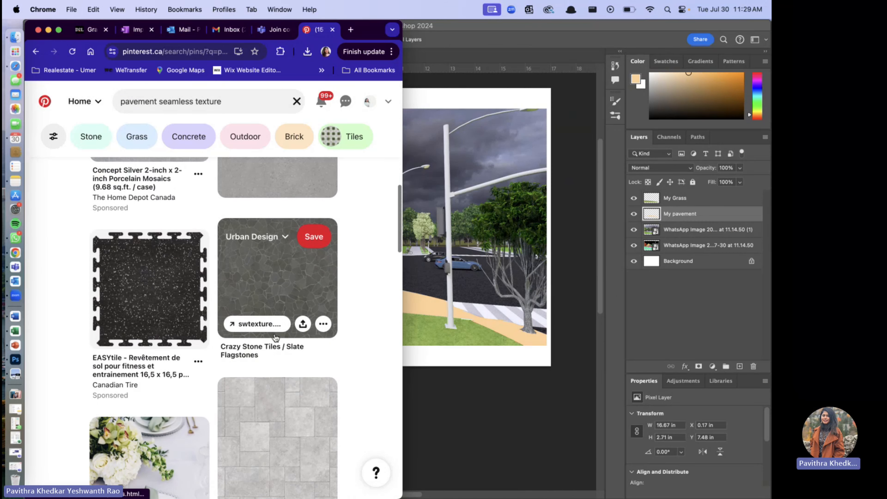
# Open the light grey paving texture with scattered darker slabs, save its image, and minimise the browser to return to Photoshop
pyautogui.click(280, 384)
pyautogui.rightClick(257, 260)
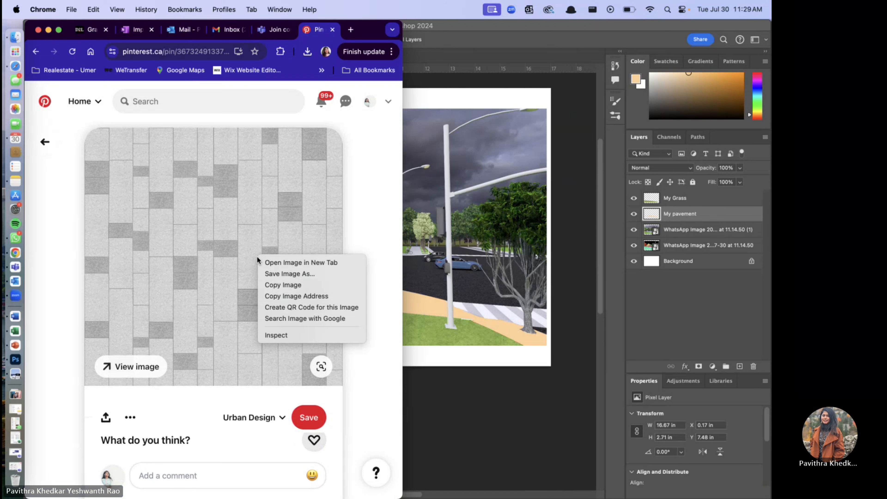
pyautogui.click(276, 276)
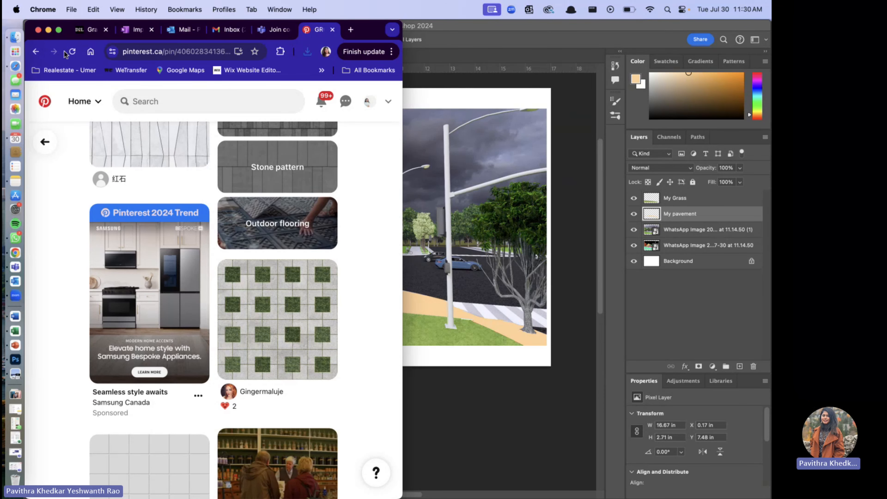
pyautogui.click(48, 29)
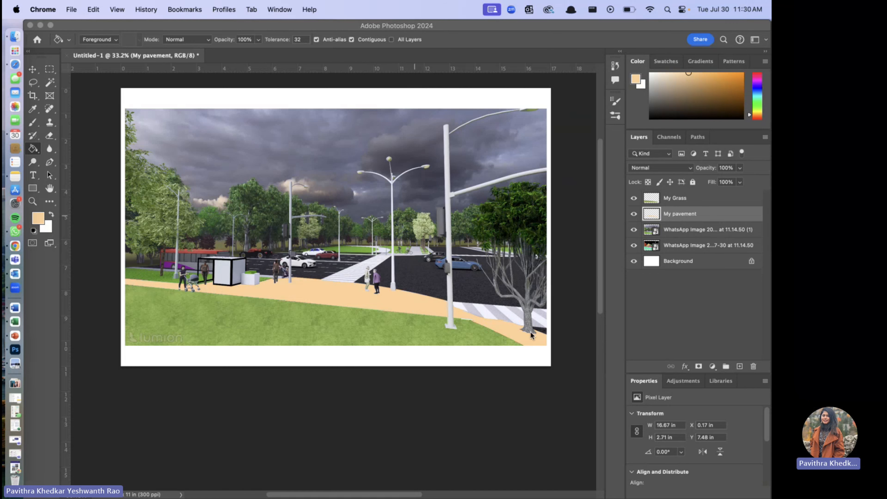
# Place the downloaded grey paving image in the street document and put its layer above My Grass
pyautogui.hotkey('ctrl', 'Up')
pyautogui.click(585, 120)
pyautogui.moveTo(541, 210); pyautogui.dragTo(288, 351)
pyautogui.moveTo(697, 214); pyautogui.dragTo(697, 196)
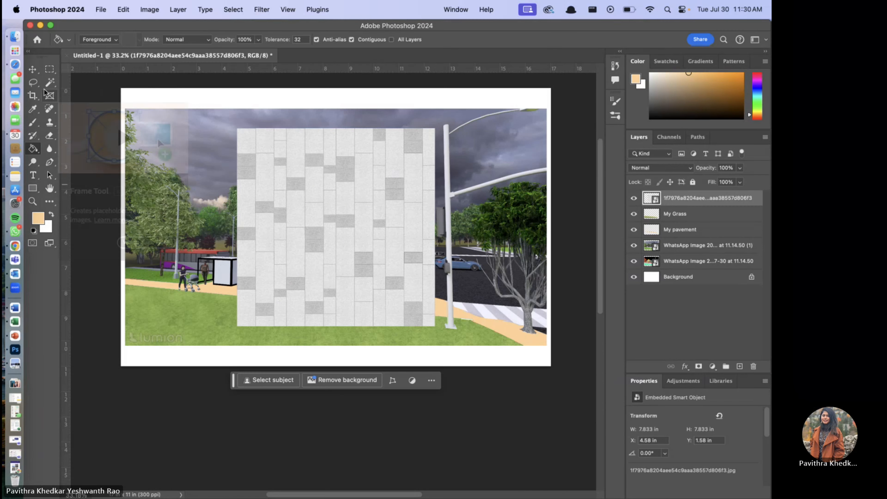
# Scale the paving image down to about 33% and place it over the pavement at the render's left edge
pyautogui.press('v')
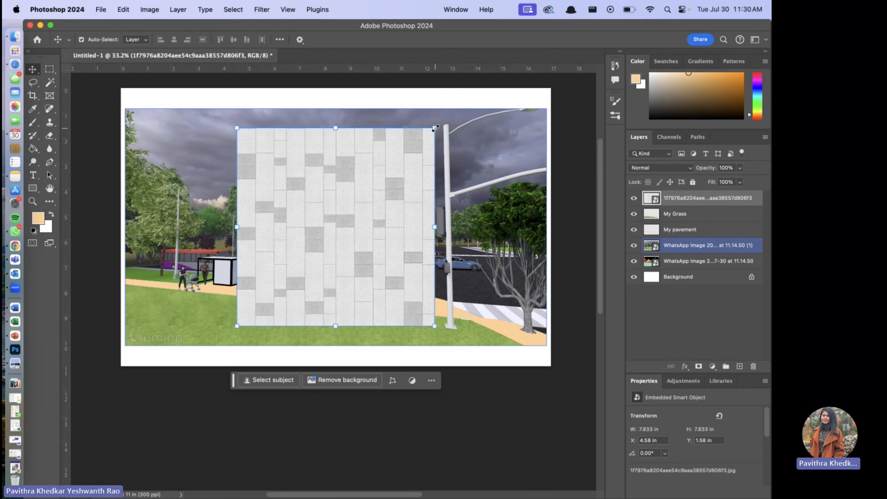
pyautogui.moveTo(435, 128); pyautogui.dragTo(301, 261)
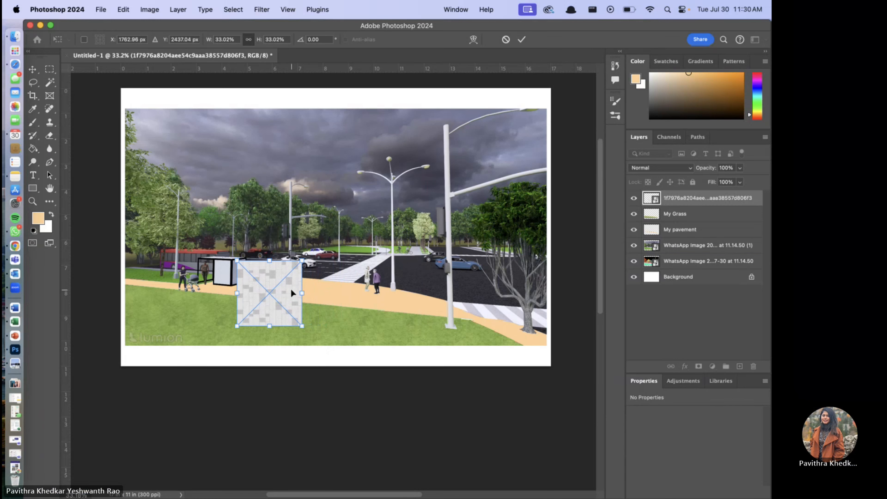
pyautogui.moveTo(291, 293); pyautogui.dragTo(236, 287)
pyautogui.press('Return')
# Duplicate the paving image six times side by side across the render's full width and merge all seven tiles into one layer
pyautogui.moveTo(236, 287); pyautogui.dragTo(323, 280)
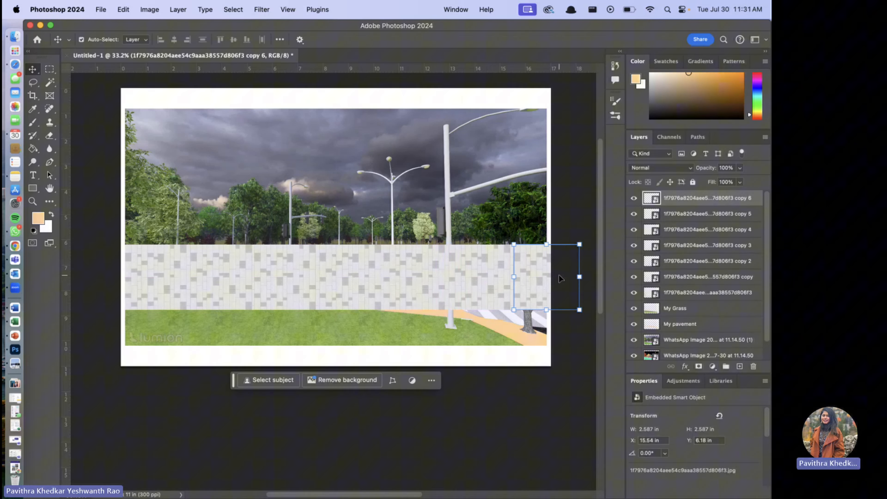
pyautogui.click(221, 277)
pyautogui.click(268, 276)
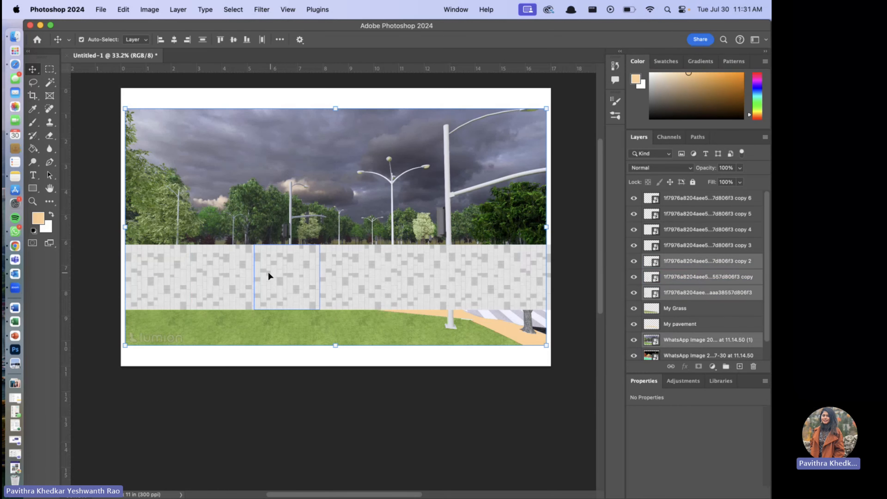
pyautogui.click(698, 198)
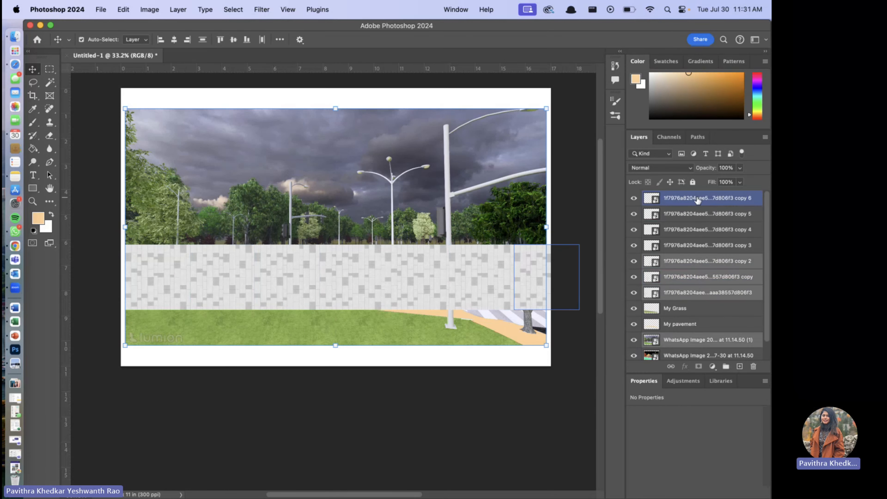
pyautogui.keyDown('shift'); pyautogui.click(698, 292); pyautogui.keyUp('shift')
pyautogui.rightClick(698, 292)
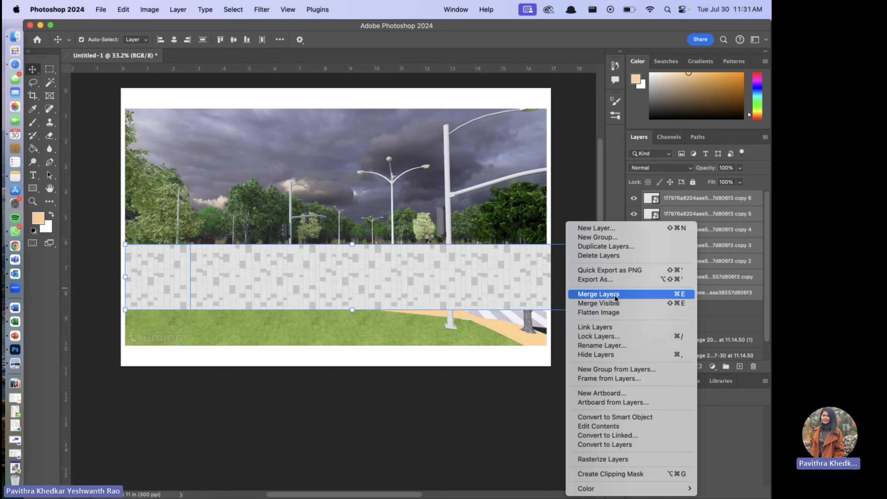
pyautogui.click(598, 294)
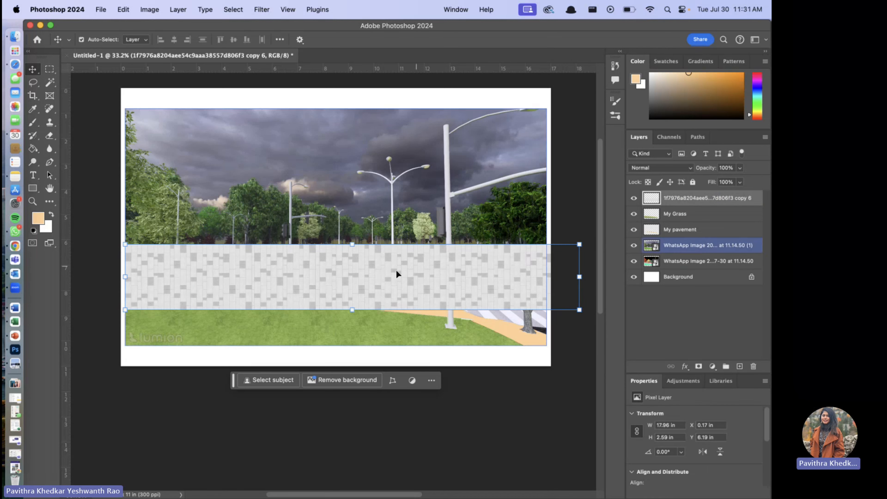
# Move the paving strip down over the lawn, duplicate it directly above itself, and merge the two strips
pyautogui.moveTo(396, 274); pyautogui.dragTo(193, 310)
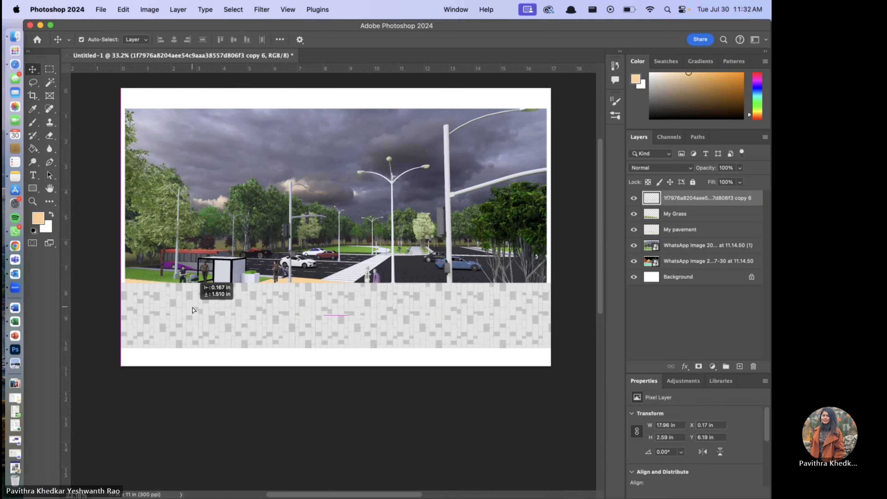
pyautogui.moveTo(247, 311); pyautogui.dragTo(250, 251)
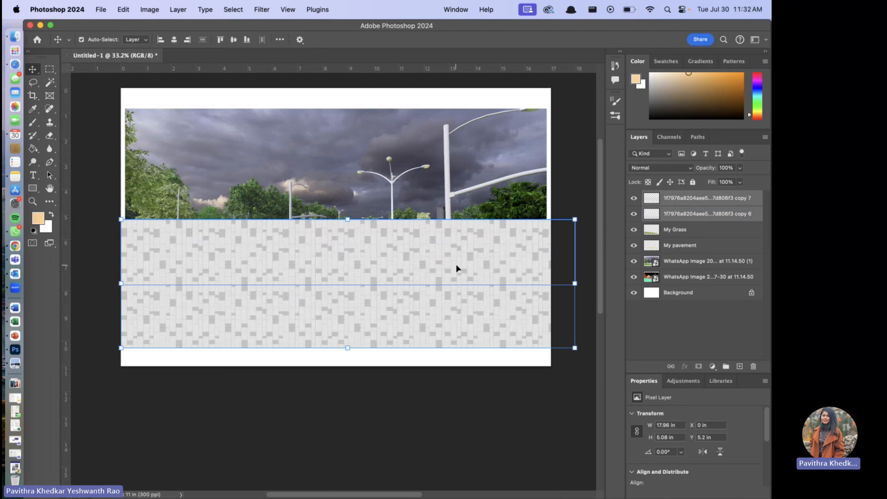
pyautogui.rightClick(678, 199)
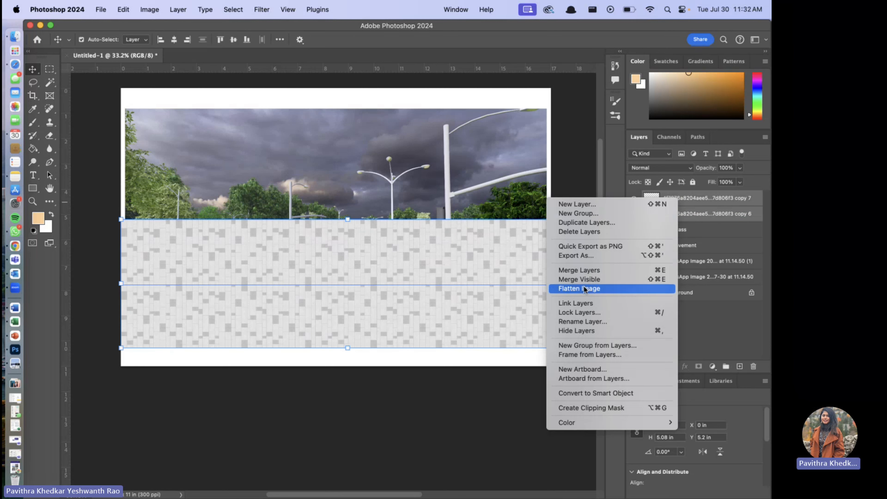
pyautogui.click(582, 271)
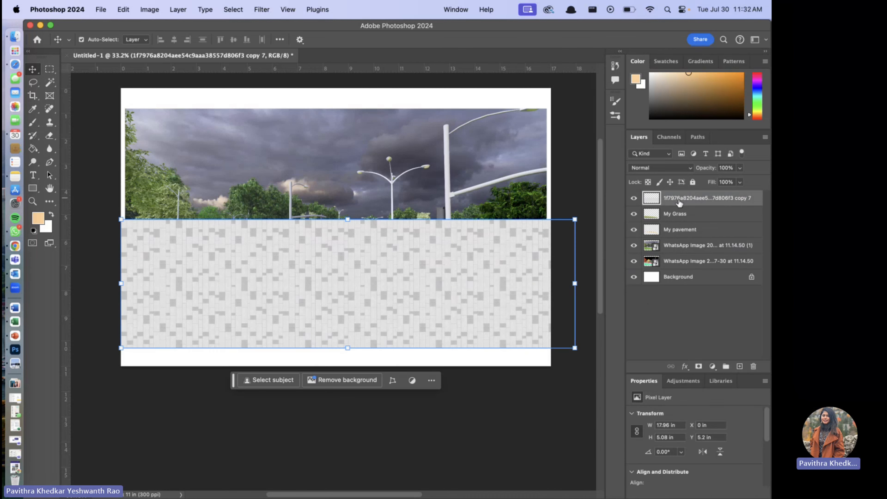
# Duplicate the merged paving layer as "Pav" and hide the original, leaving Pav visible
pyautogui.rightClick(679, 202)
pyautogui.write('Pav')
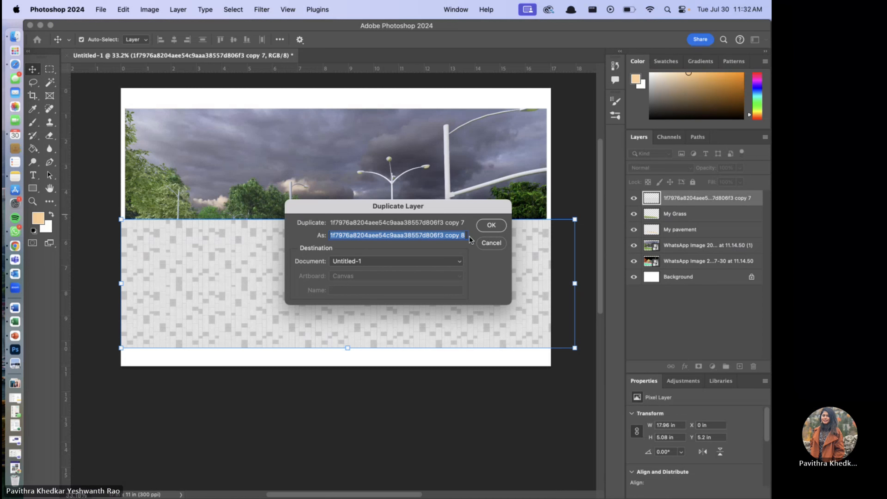
pyautogui.press('Return')
pyautogui.click(633, 197)
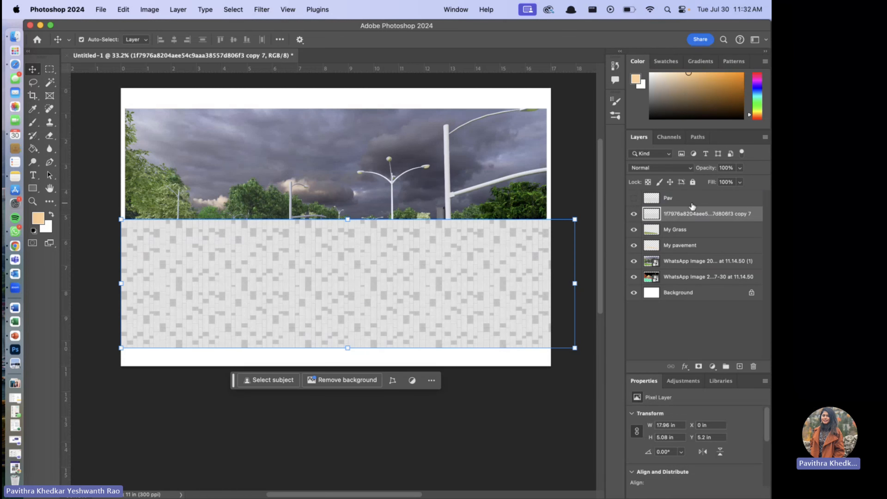
pyautogui.click(634, 214)
pyautogui.click(633, 198)
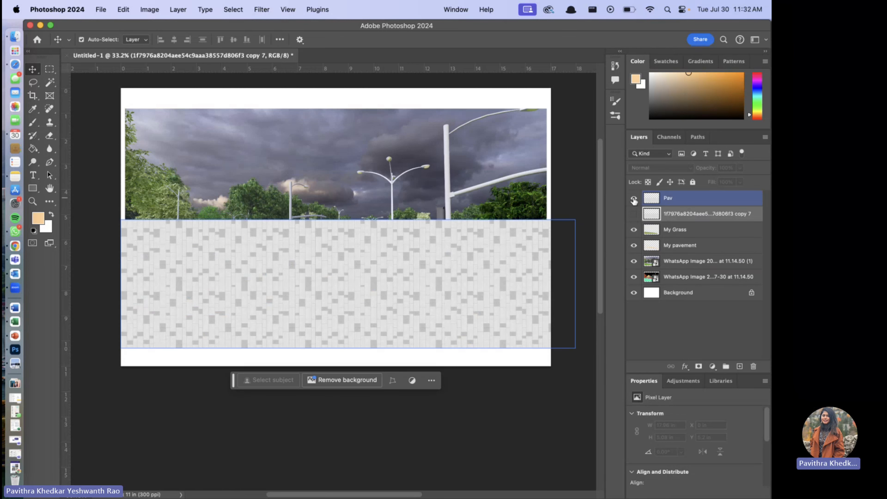
# Distort the Pav layer into a low perspective trapezoid across the lawn, narrower along its far edge
pyautogui.press('s')
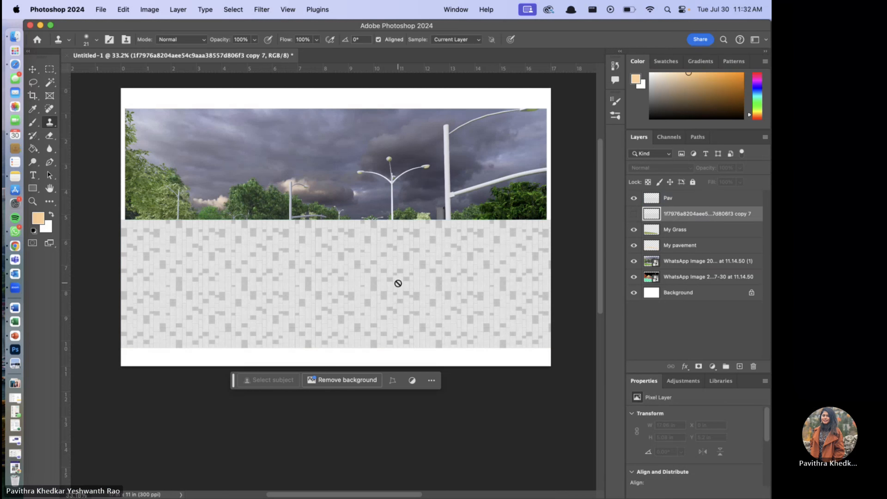
pyautogui.click(704, 197)
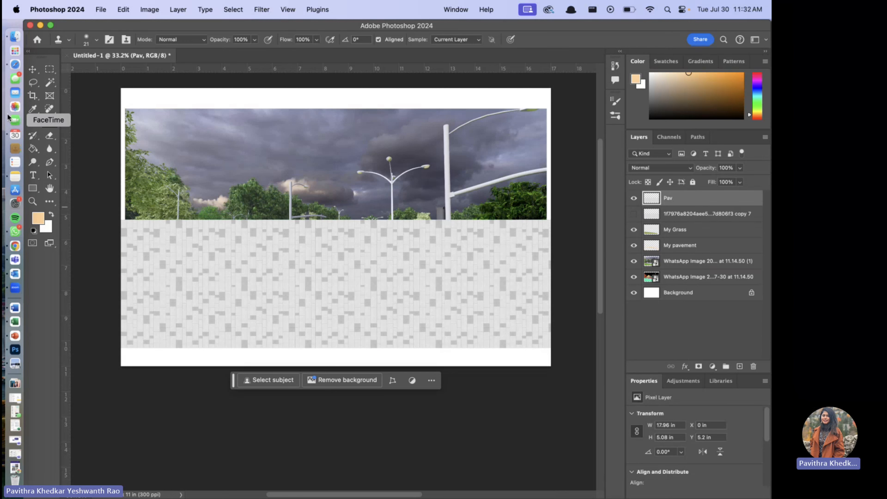
pyautogui.click(33, 70)
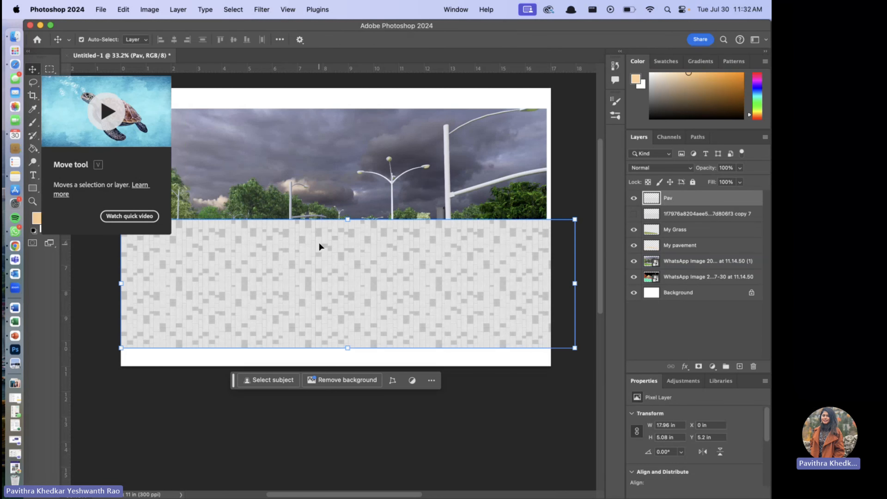
pyautogui.rightClick(319, 244)
pyautogui.click(294, 247)
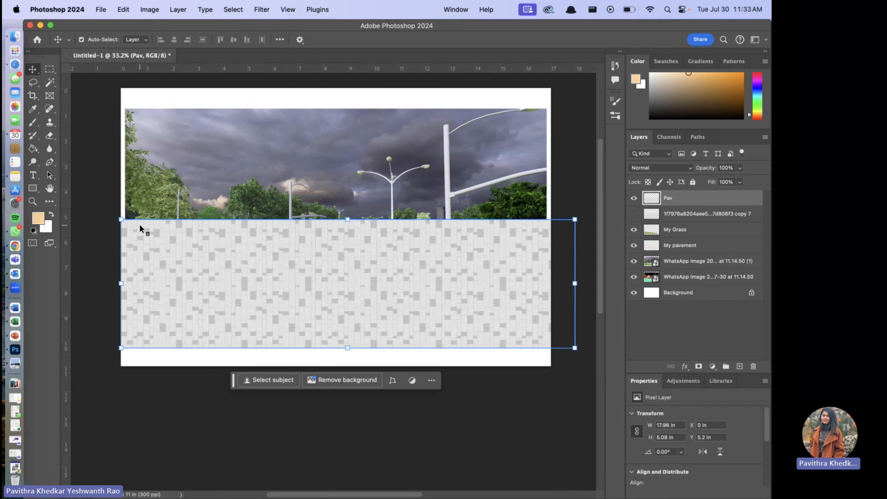
pyautogui.rightClick(122, 221)
pyautogui.moveTo(122, 220); pyautogui.dragTo(125, 280)
pyautogui.moveTo(574, 223); pyautogui.dragTo(556, 313)
pyautogui.moveTo(123, 305); pyautogui.dragTo(160, 311)
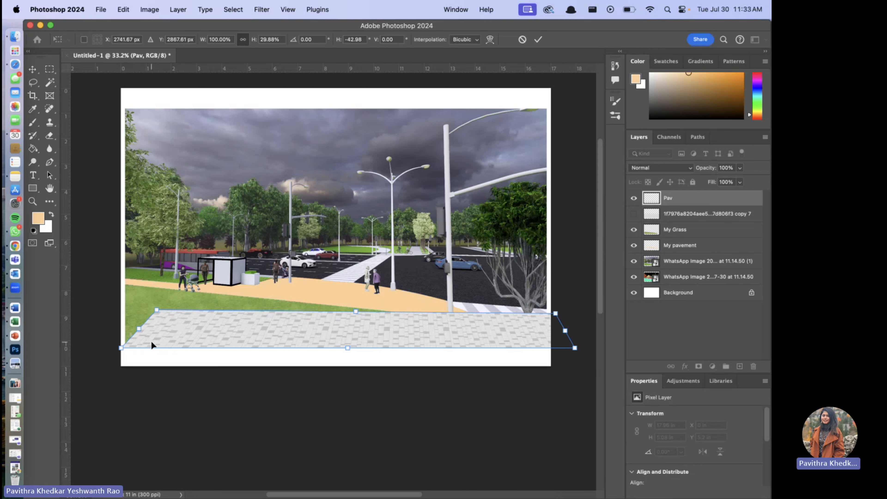
# Distort Pav's corners to follow the sloping pavement from the bus shelter to the bare tree, apply the transform, and hide the layer
pyautogui.moveTo(153, 340); pyautogui.dragTo(117, 283)
pyautogui.moveTo(575, 285); pyautogui.dragTo(563, 329)
pyautogui.moveTo(555, 251); pyautogui.dragTo(549, 298)
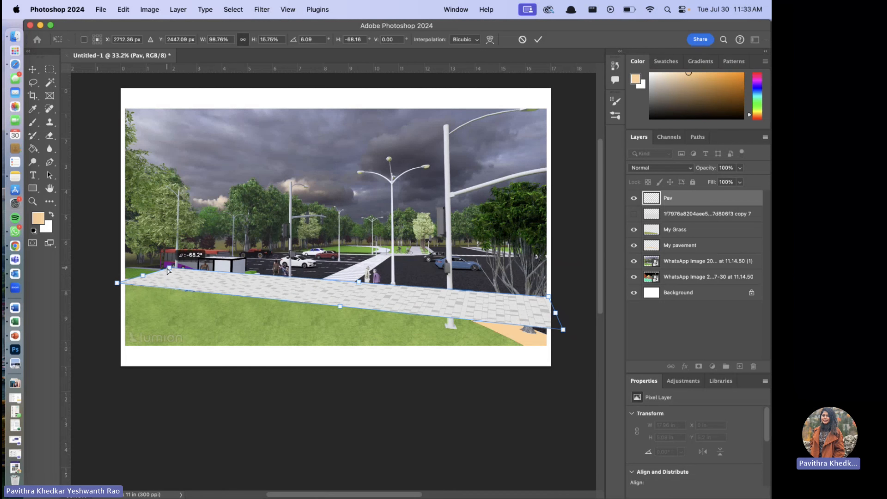
pyautogui.moveTo(563, 329); pyautogui.dragTo(554, 350)
pyautogui.moveTo(140, 277); pyautogui.dragTo(131, 275)
pyautogui.moveTo(356, 283); pyautogui.dragTo(358, 284)
pyautogui.click(633, 199)
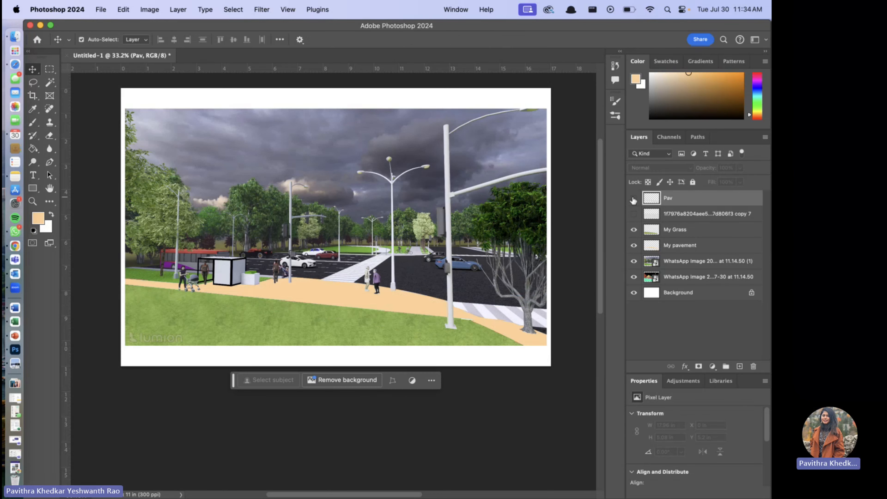
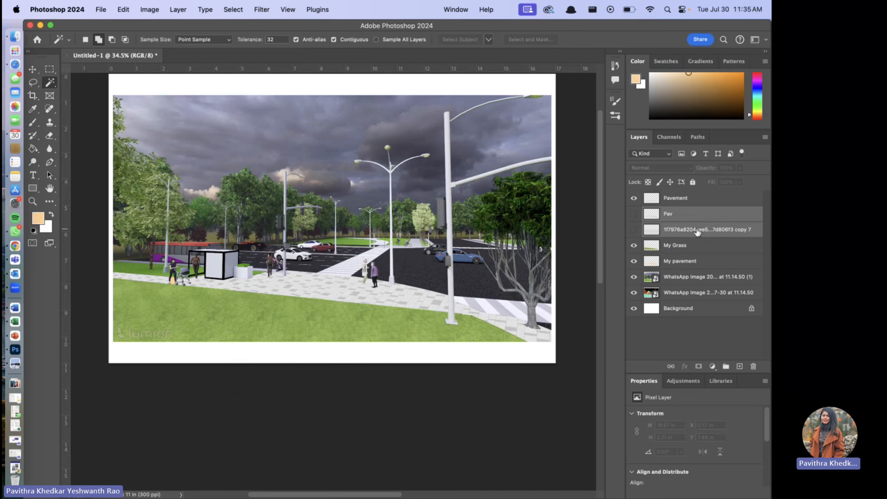
# Delete the Pav, unnamed paving copy and My pavement layers, keeping My Grass
pyautogui.keyDown('shift'); pyautogui.click(687, 261); pyautogui.keyUp('shift')
pyautogui.keyDown('super'); pyautogui.click(687, 247); pyautogui.keyUp('super')
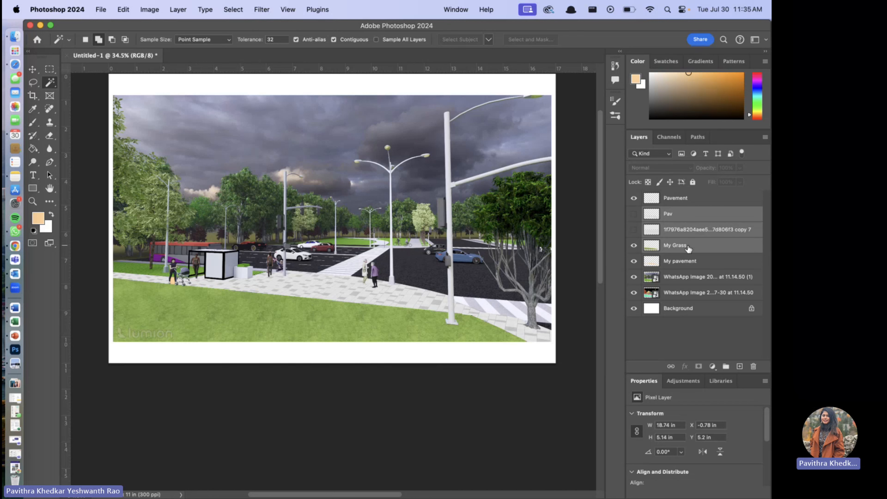
pyautogui.press('Delete')
# Open the blending options of the Pavement layer
pyautogui.click(672, 203)
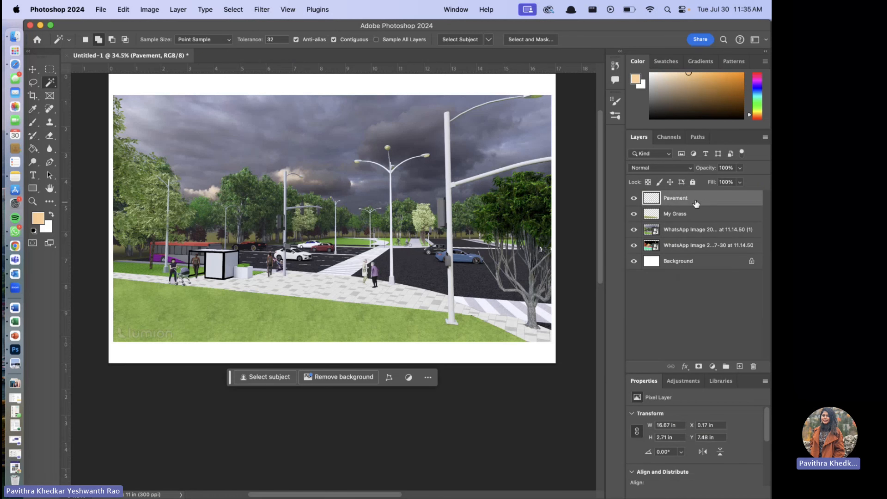
pyautogui.rightClick(696, 204)
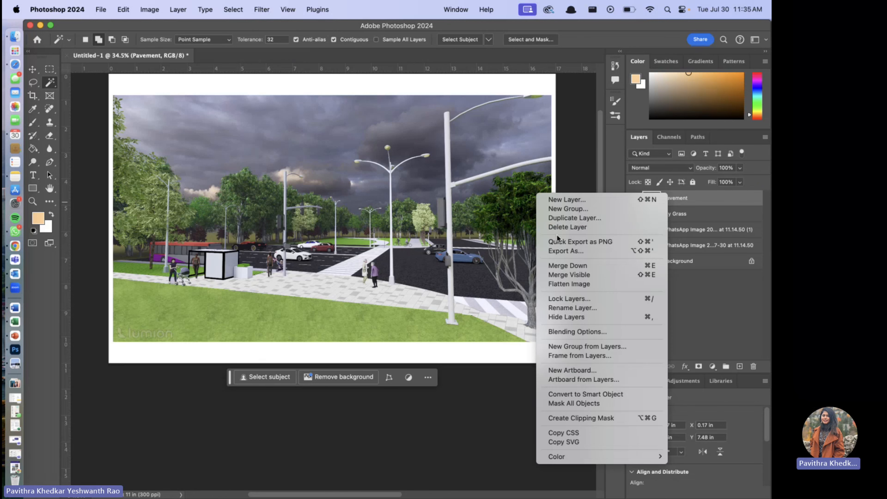
pyautogui.click(560, 330)
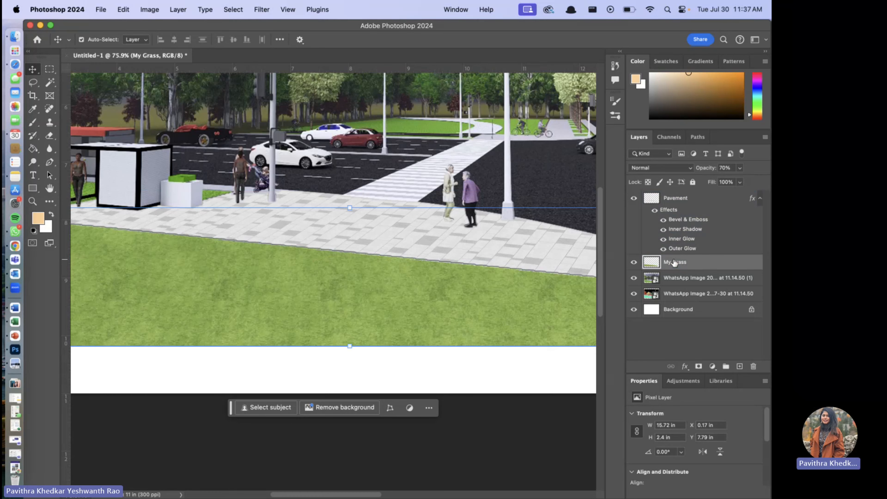
# Add an Inner Glow to the My Grass layer with 82% opacity, 54 px size and 58% range
pyautogui.rightClick(545, 260)
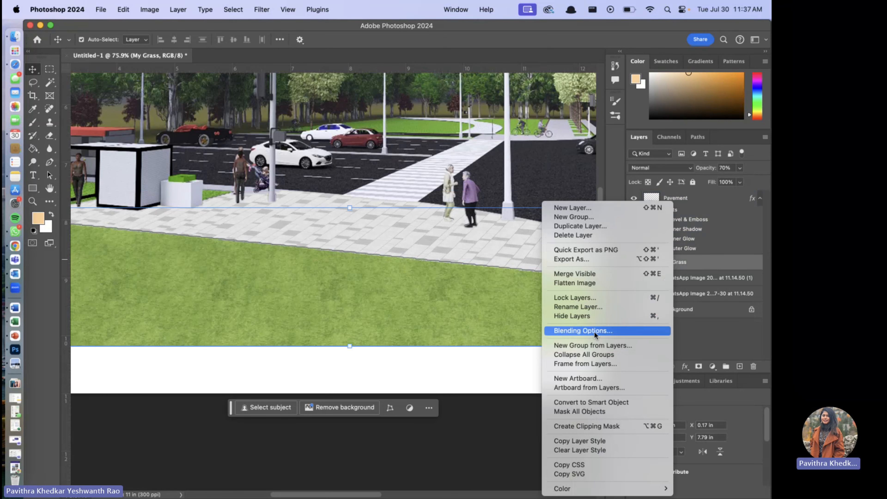
pyautogui.click(594, 332)
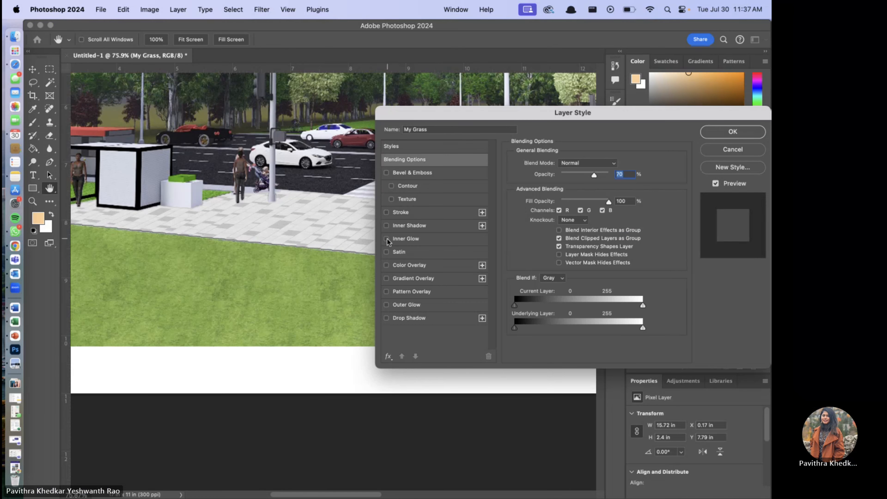
pyautogui.click(418, 239)
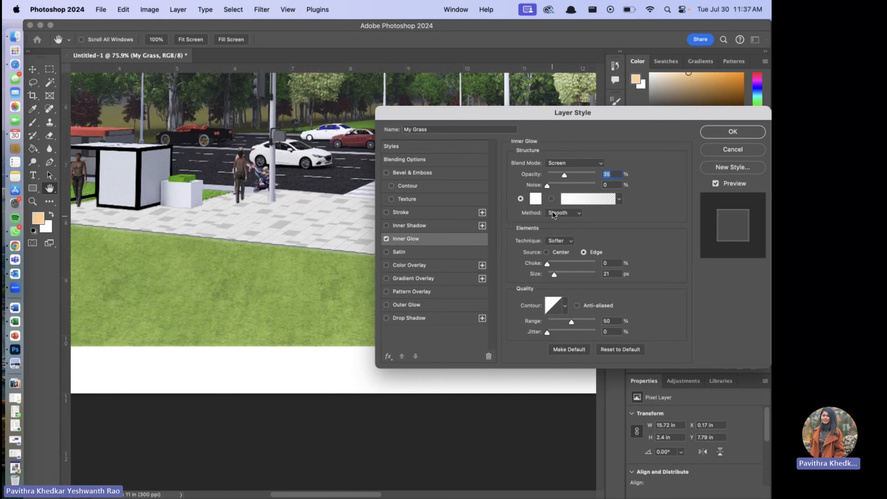
pyautogui.moveTo(555, 274)
pyautogui.mouseDown()
pyautogui.moveTo(573, 274)
pyautogui.moveTo(561, 274)
pyautogui.mouseUp()
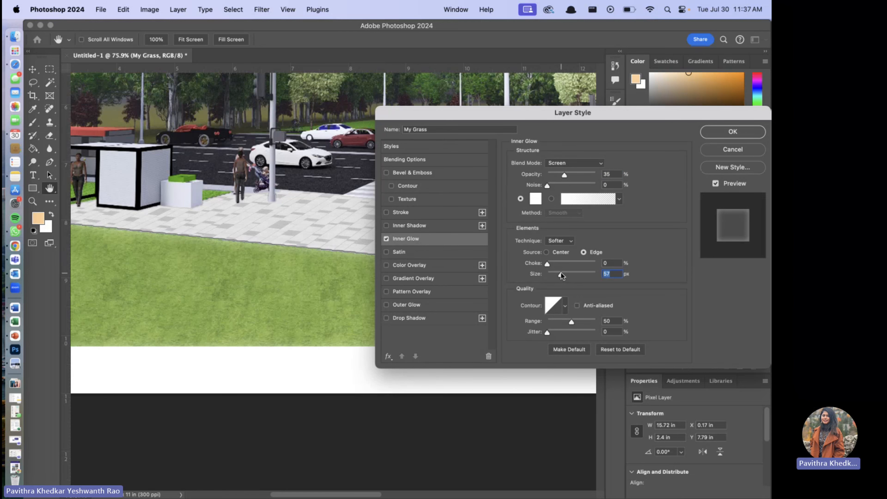
pyautogui.moveTo(564, 174); pyautogui.dragTo(588, 179)
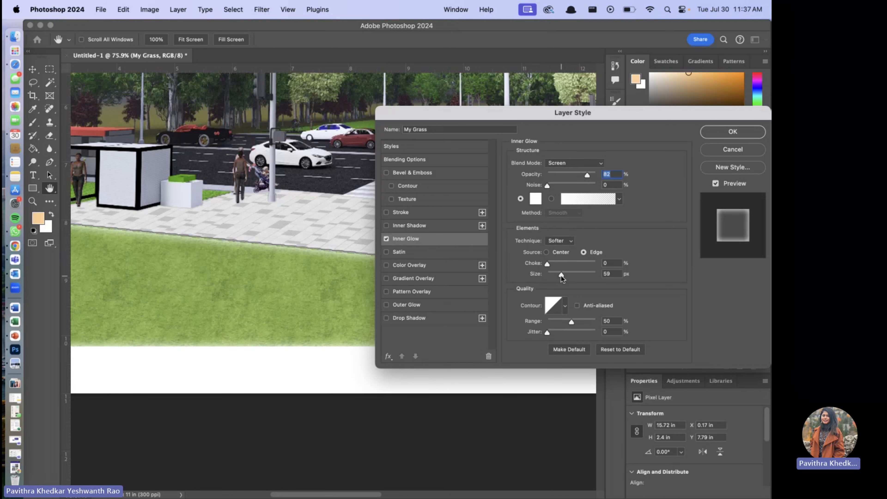
pyautogui.moveTo(550, 271)
pyautogui.mouseDown()
pyautogui.moveTo(599, 279)
pyautogui.moveTo(539, 279)
pyautogui.moveTo(578, 280)
pyautogui.moveTo(561, 280)
pyautogui.mouseUp()
pyautogui.moveTo(571, 321)
pyautogui.mouseDown()
pyautogui.moveTo(590, 324)
pyautogui.moveTo(575, 323)
pyautogui.mouseUp()
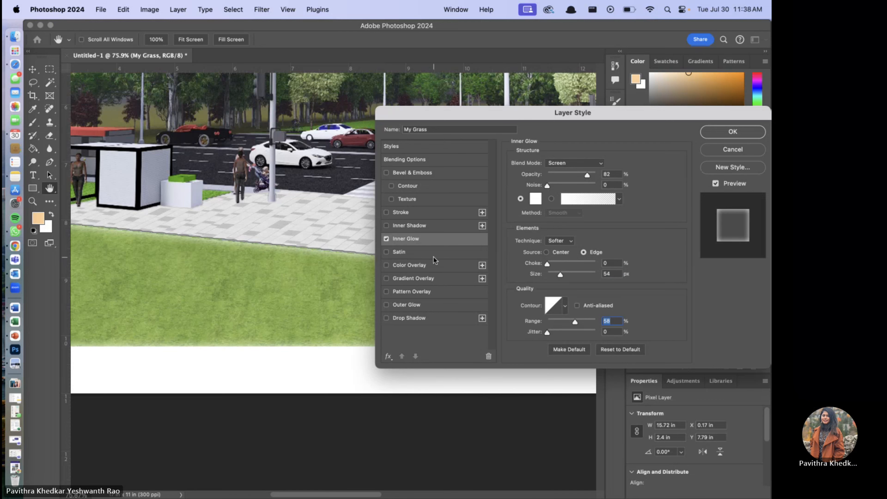
# Add a Color Overlay to My Grass in green 53823a at about 51% opacity
pyautogui.click(409, 266)
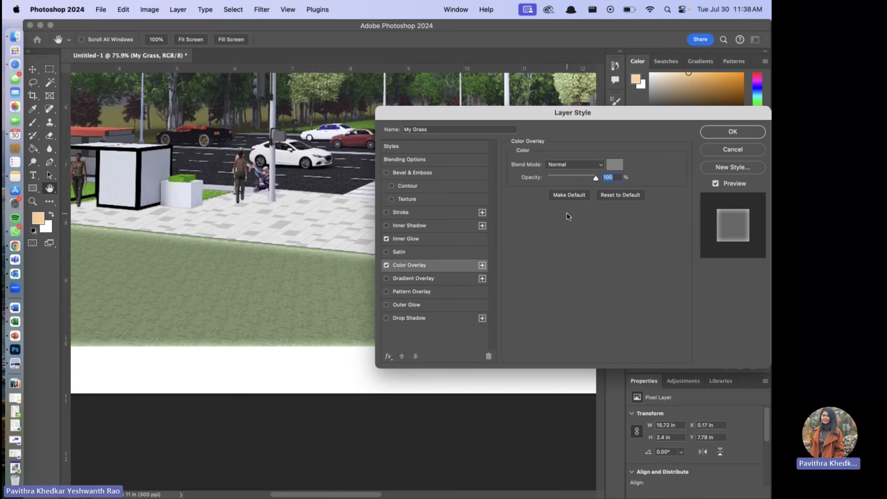
pyautogui.click(616, 166)
pyautogui.moveTo(409, 299); pyautogui.dragTo(409, 282)
pyautogui.moveTo(344, 250)
pyautogui.mouseDown()
pyautogui.moveTo(350, 257)
pyautogui.moveTo(340, 252)
pyautogui.mouseUp()
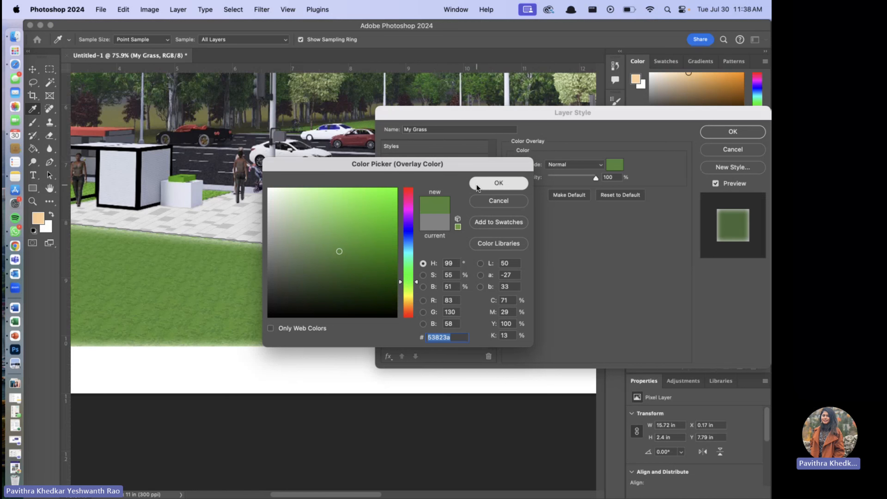
pyautogui.click(498, 183)
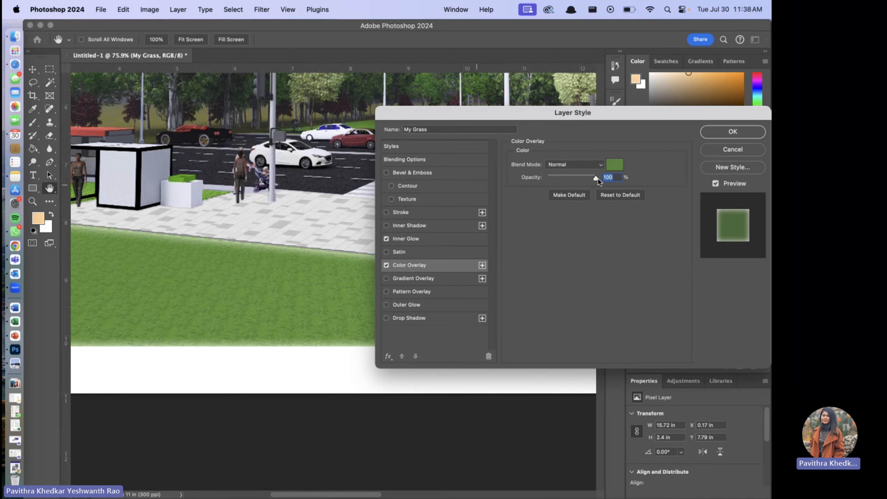
pyautogui.moveTo(596, 179); pyautogui.dragTo(577, 180)
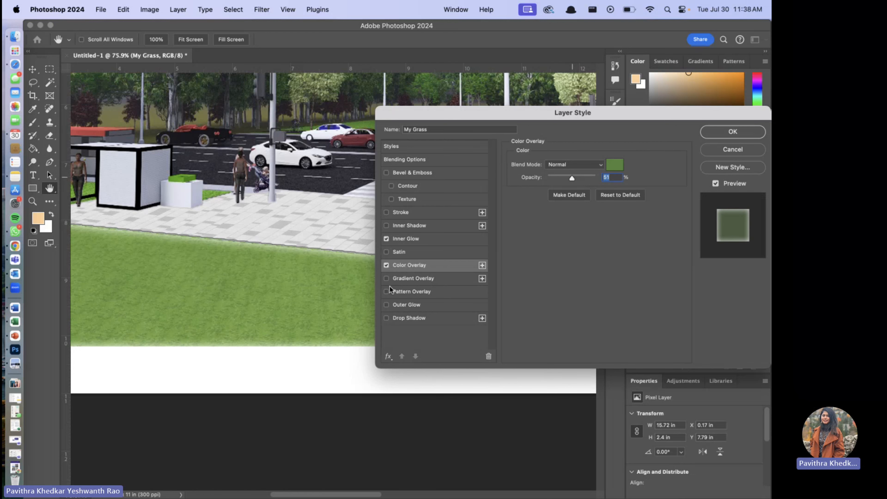
# Add Bevel & Emboss with Contour to My Grass, using the sixth contour preset and leaving Gradient Overlay off
pyautogui.click(432, 280)
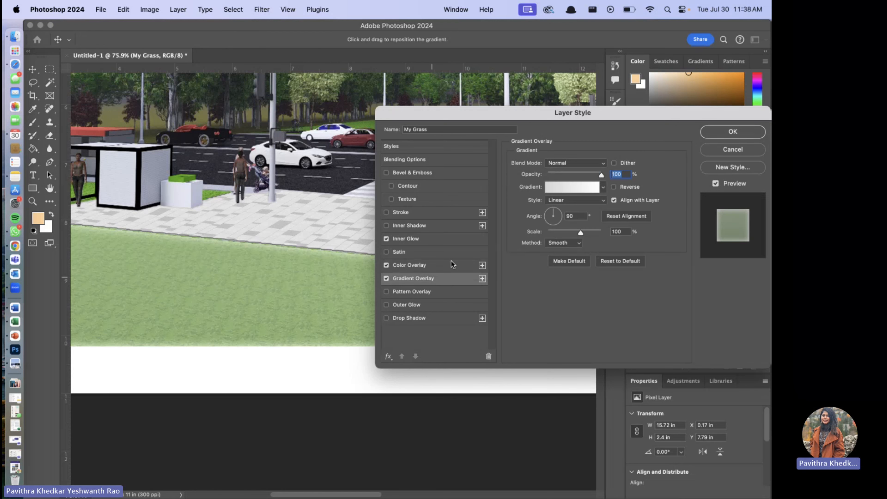
pyautogui.click(387, 279)
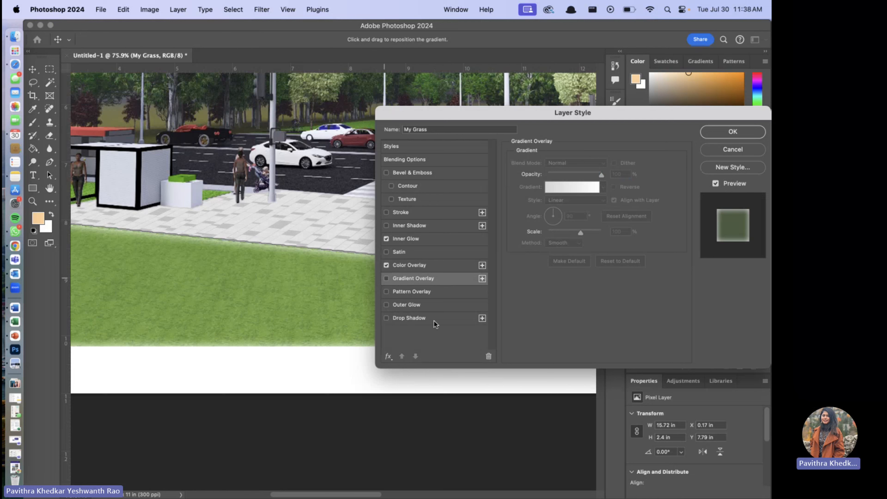
pyautogui.click(433, 190)
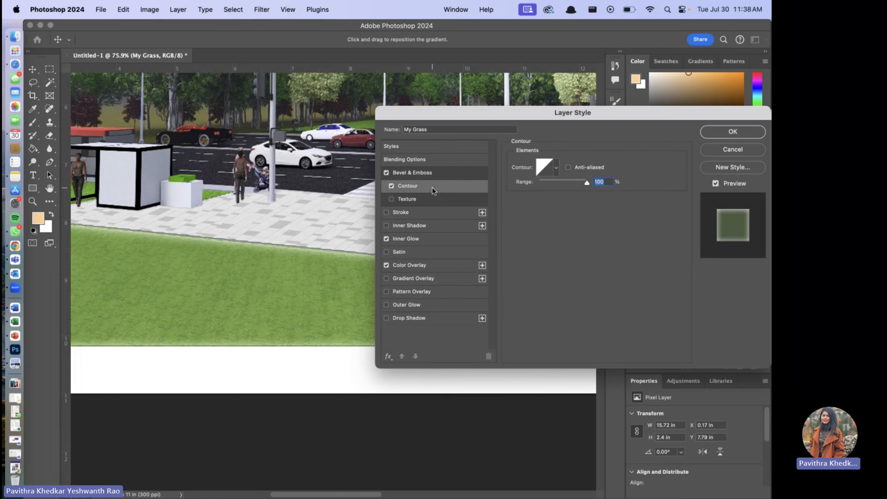
pyautogui.click(556, 168)
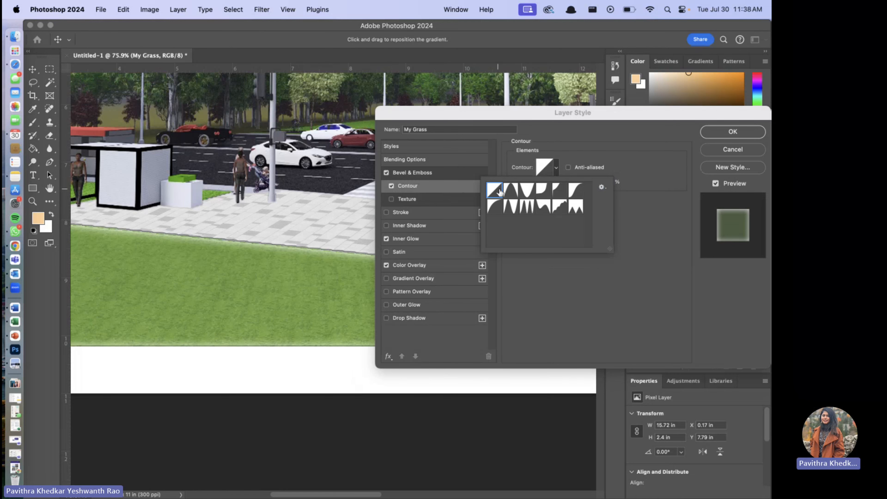
pyautogui.click(512, 194)
pyautogui.click(528, 195)
pyautogui.click(538, 196)
pyautogui.click(556, 193)
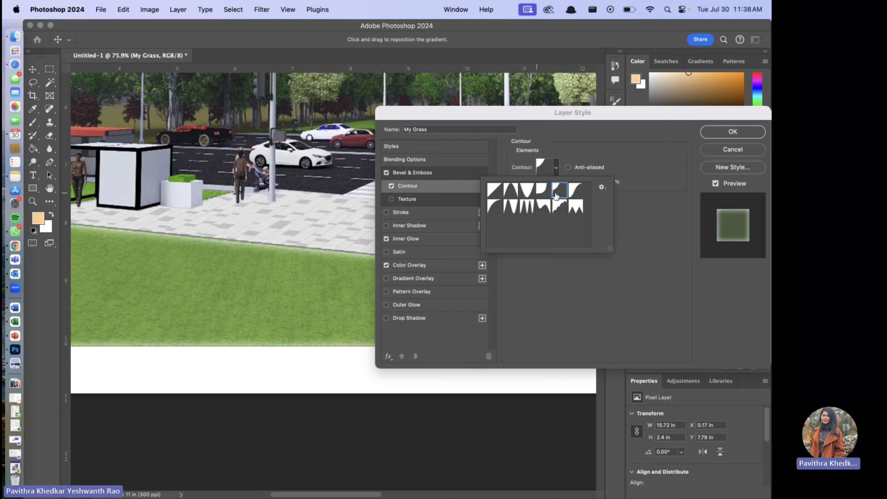
pyautogui.click(573, 193)
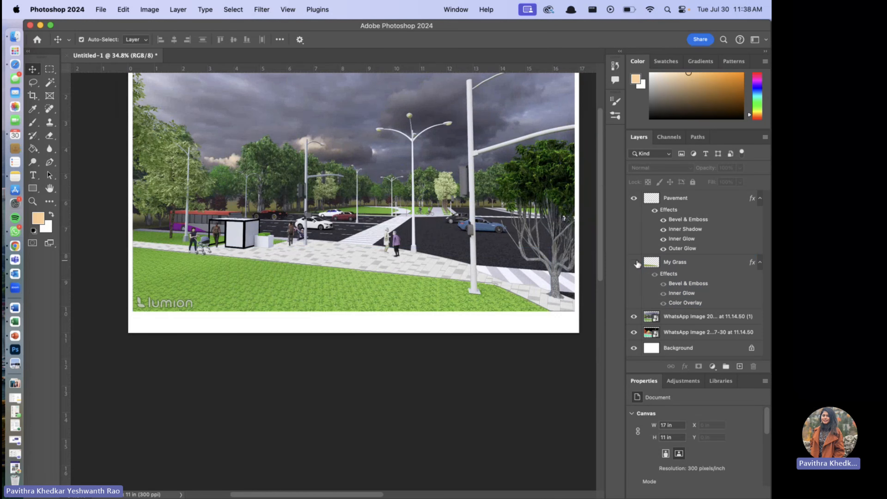
# Compare the scene with and without the My Grass layer by toggling its visibility, leaving it shown
pyautogui.click(634, 262)
pyautogui.press('super+0')
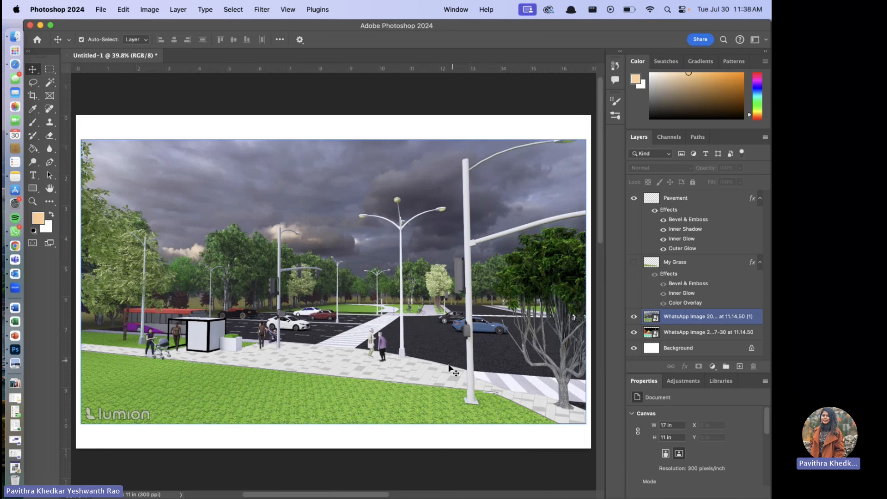
pyautogui.click(634, 262)
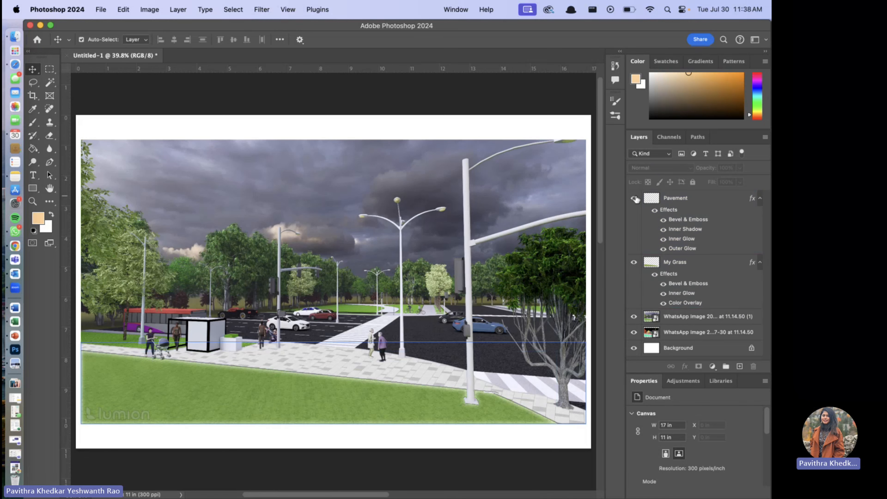
pyautogui.click(634, 262)
pyautogui.click(634, 262)
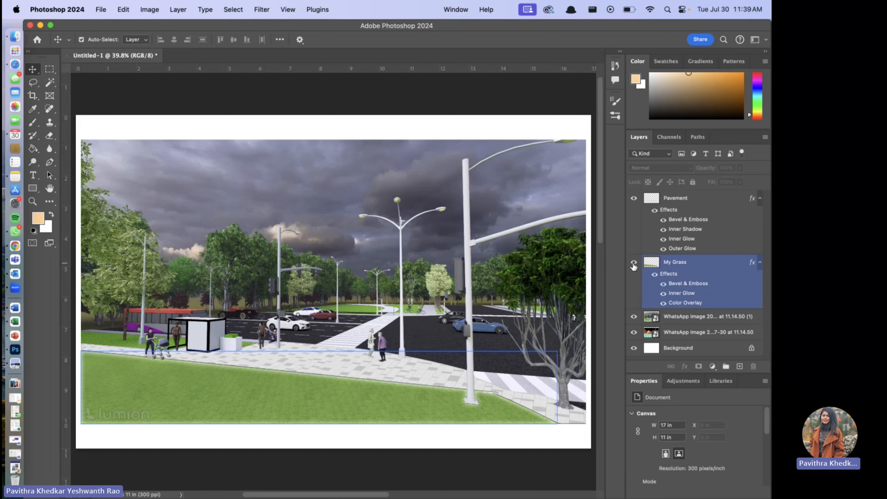
pyautogui.click(471, 318)
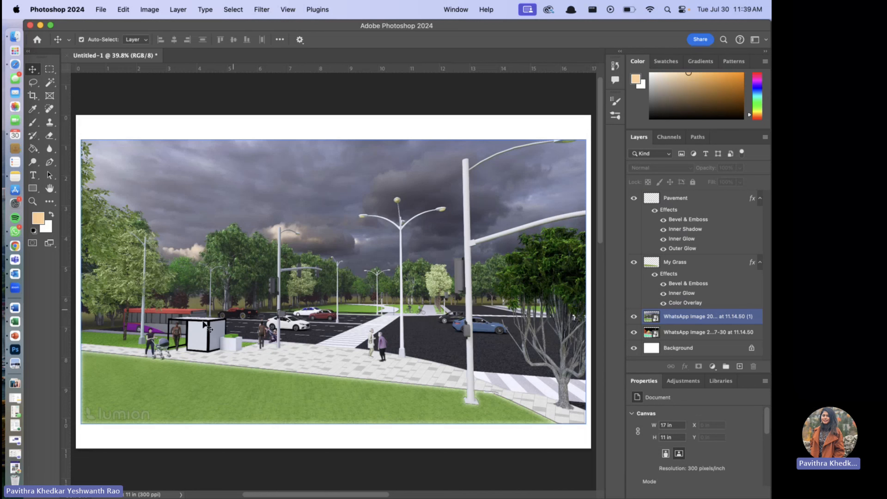
pyautogui.click(223, 398)
pyautogui.click(219, 354)
pyautogui.scroll(5, 219, 351)
pyautogui.scroll(-5, 218, 351)
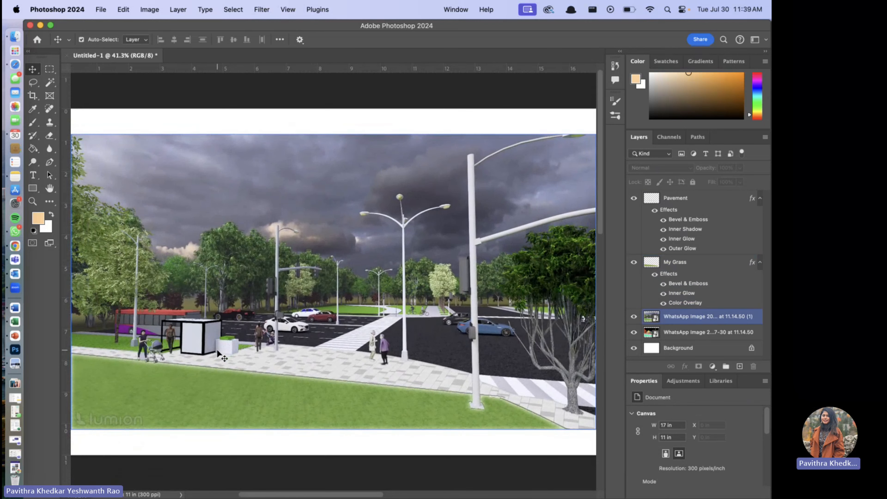
pyautogui.scroll(-2, 218, 354)
pyautogui.click(219, 353)
pyautogui.click(218, 354)
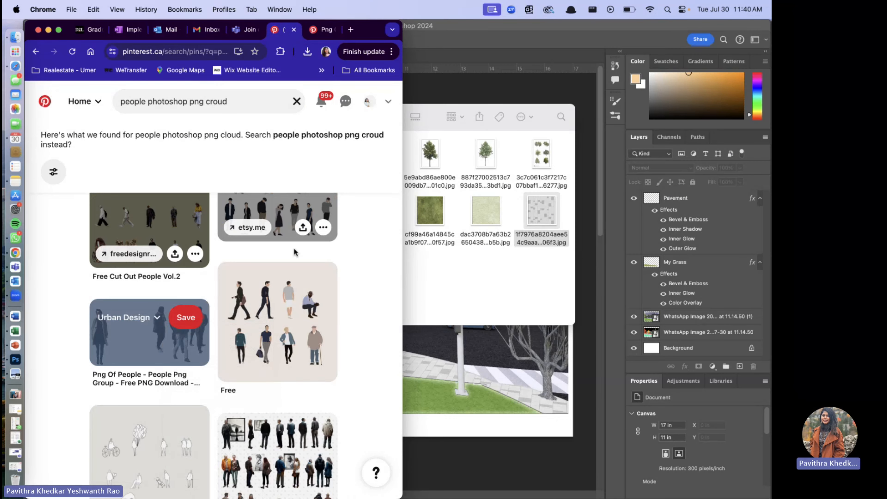
# Browse the Pinterest results for people cutouts and open the Photoshop character collection people pin in a new tab
pyautogui.scroll(-3, 316, 294)
pyautogui.click(316, 294)
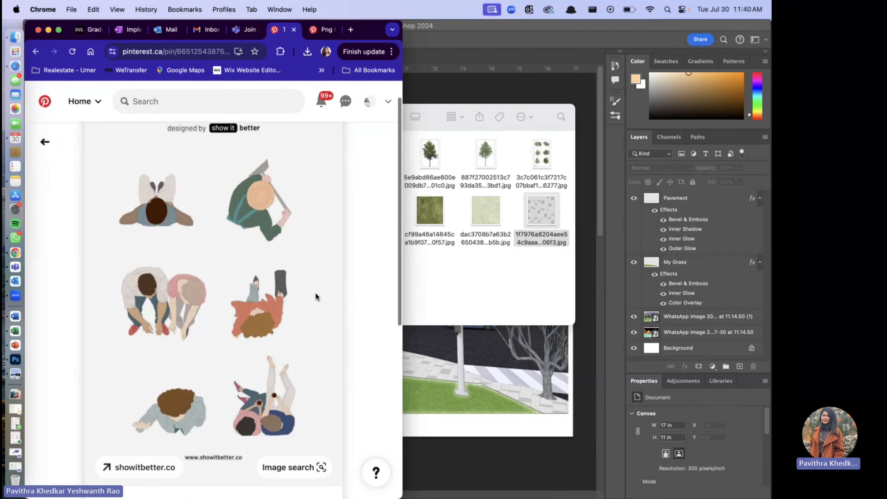
pyautogui.click(38, 157)
pyautogui.scroll(-5, 232, 266)
pyautogui.click(152, 379)
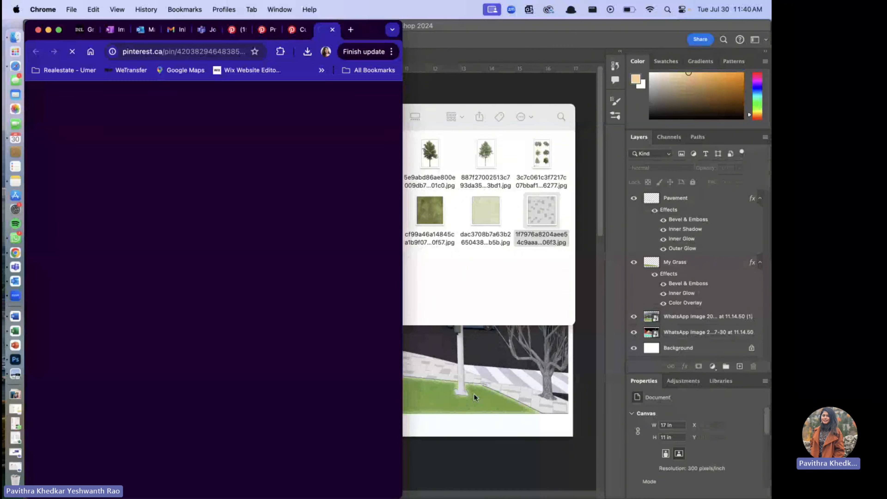
# Return to Photoshop and examine the pavement, grass edge and existing figures of the street render up close
pyautogui.click(474, 394)
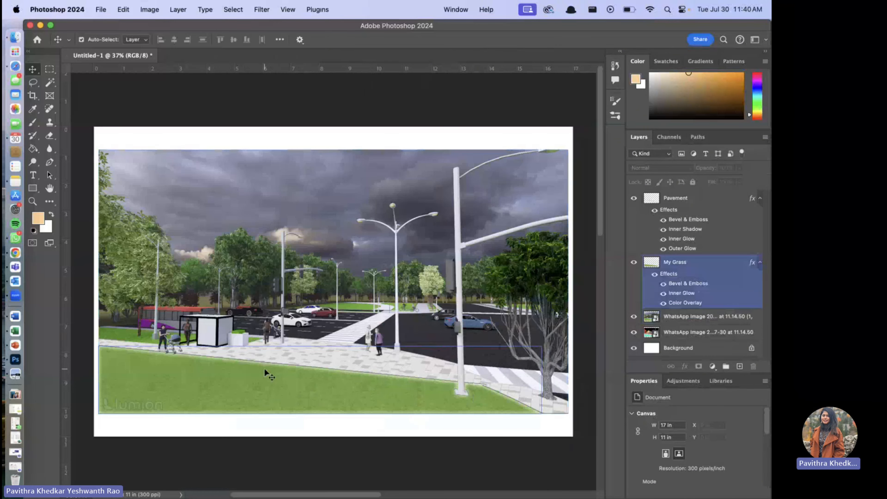
pyautogui.press('super+plus')
pyautogui.press('super+plus')
pyautogui.press('super+plus')
pyautogui.press('super+plus')
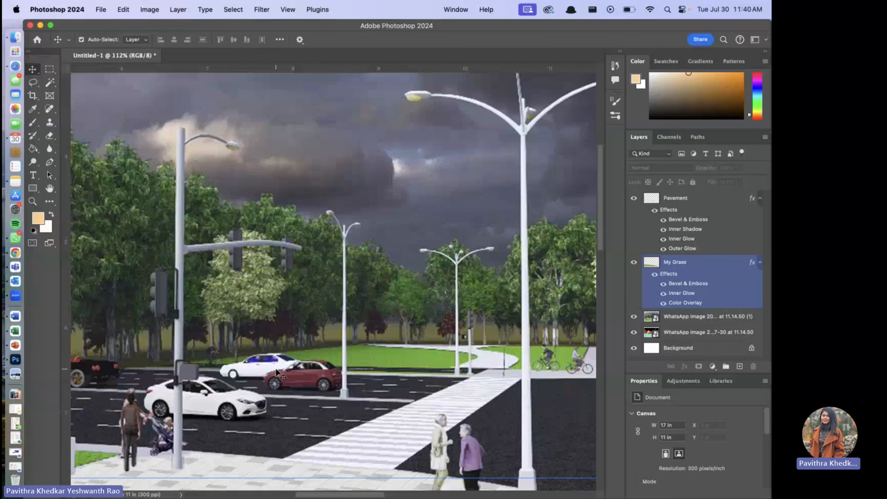
pyautogui.click(276, 369)
pyautogui.scroll(-5, 276, 369)
pyautogui.click(276, 369)
pyautogui.hscroll(-5, 275, 367)
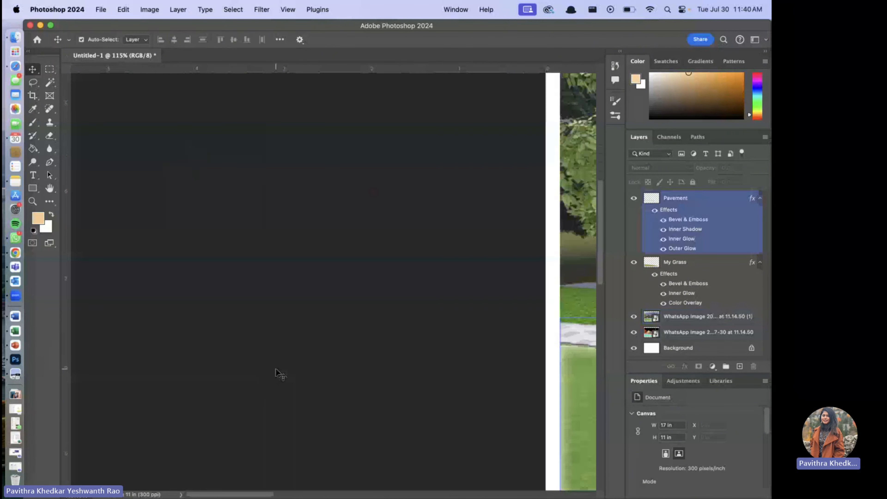
pyautogui.click(276, 369)
pyautogui.hscroll(8, 276, 369)
pyautogui.click(276, 369)
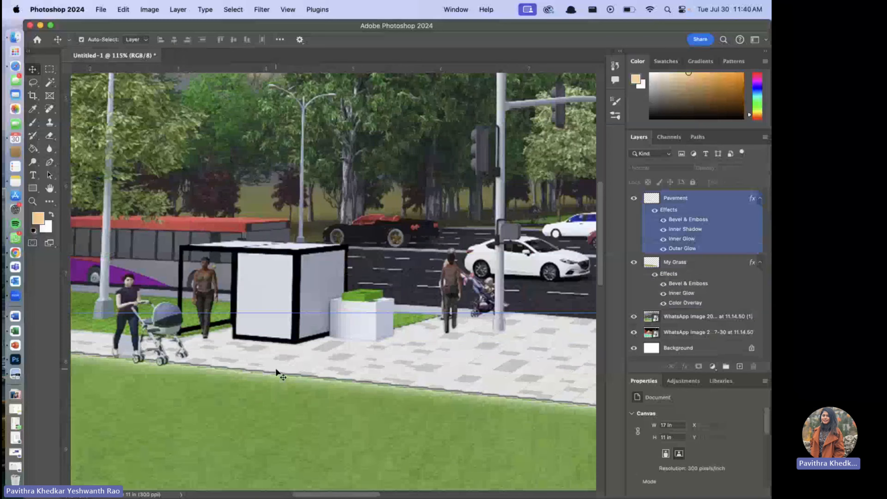
pyautogui.click(276, 369)
pyautogui.click(276, 369)
# Switch to the Pinterest pin with the rows of walking people and save its image to disk
pyautogui.hotkey('ctrl', 'Up')
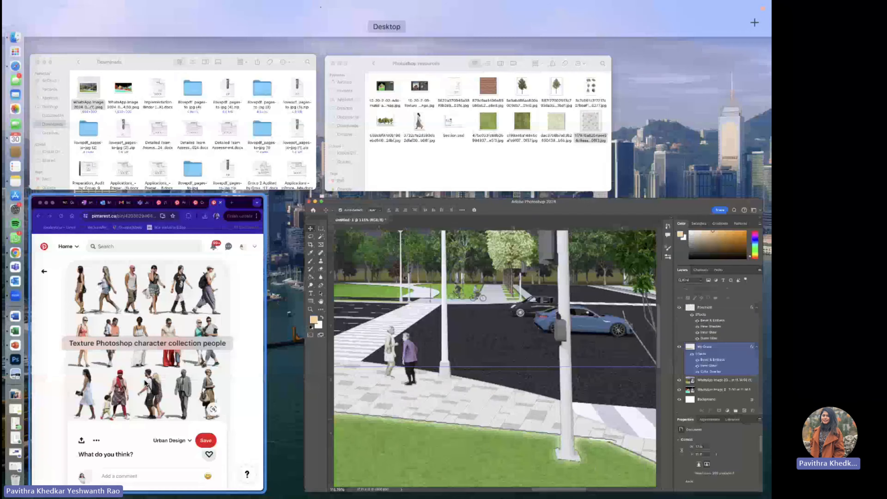
pyautogui.click(192, 380)
pyautogui.rightClick(210, 301)
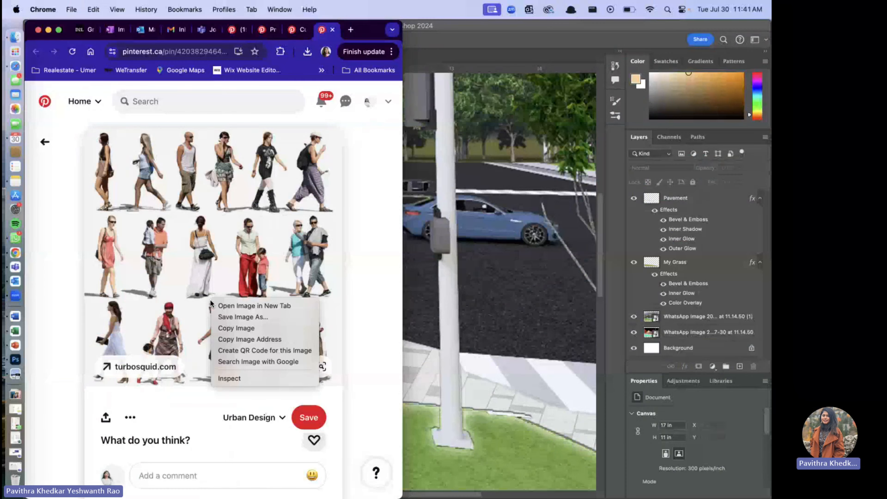
pyautogui.click(237, 318)
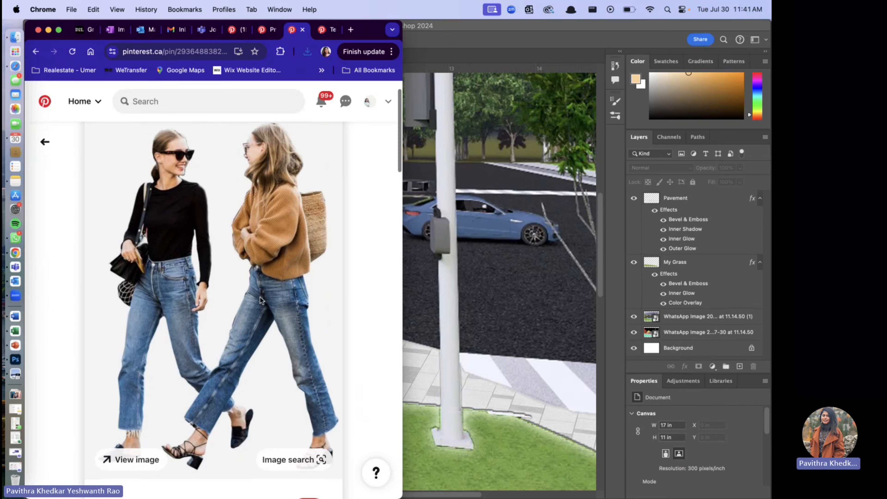
# Look through further people cutouts and save the image of the two men in sunglasses
pyautogui.scroll(1, 260, 296)
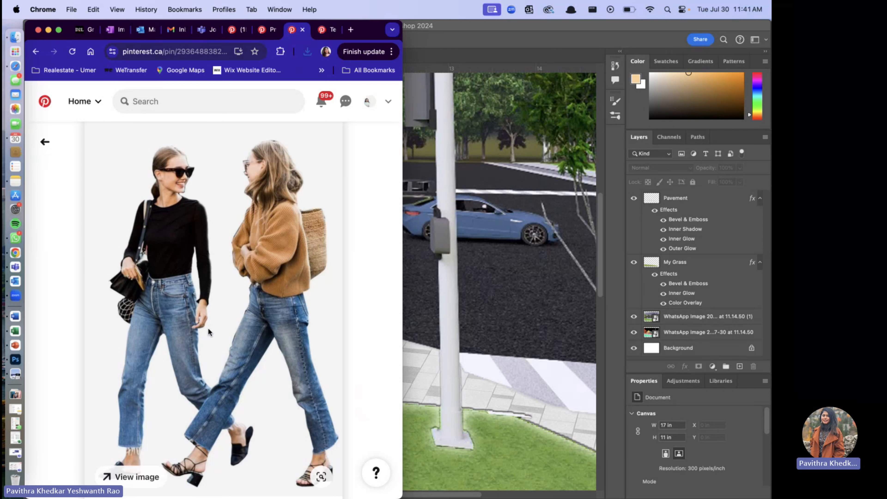
pyautogui.scroll(-1, 207, 328)
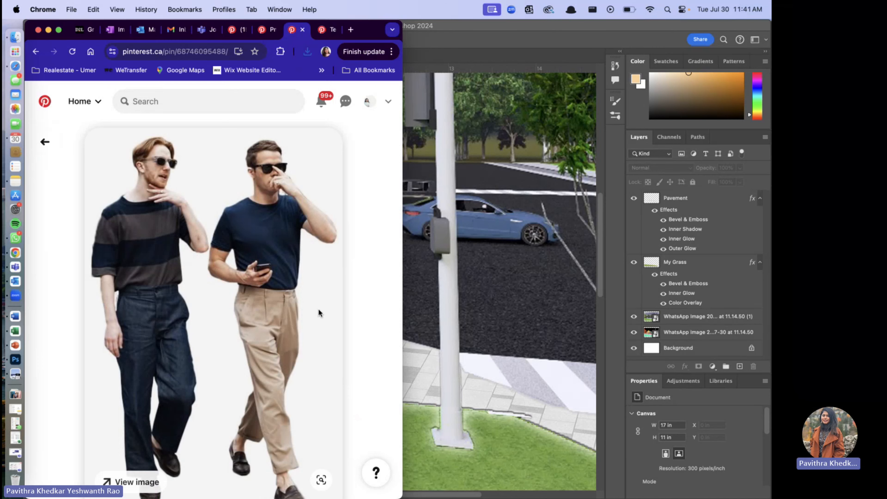
pyautogui.scroll(-4, 319, 313)
pyautogui.rightClick(231, 247)
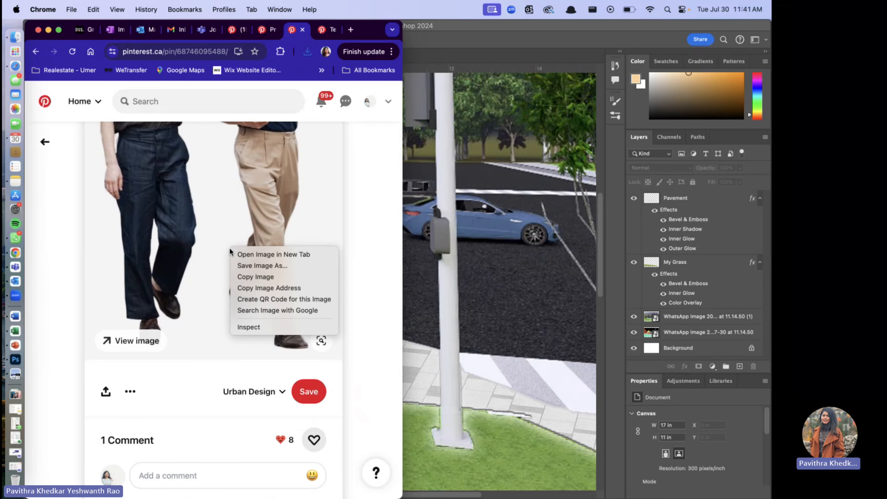
pyautogui.click(247, 267)
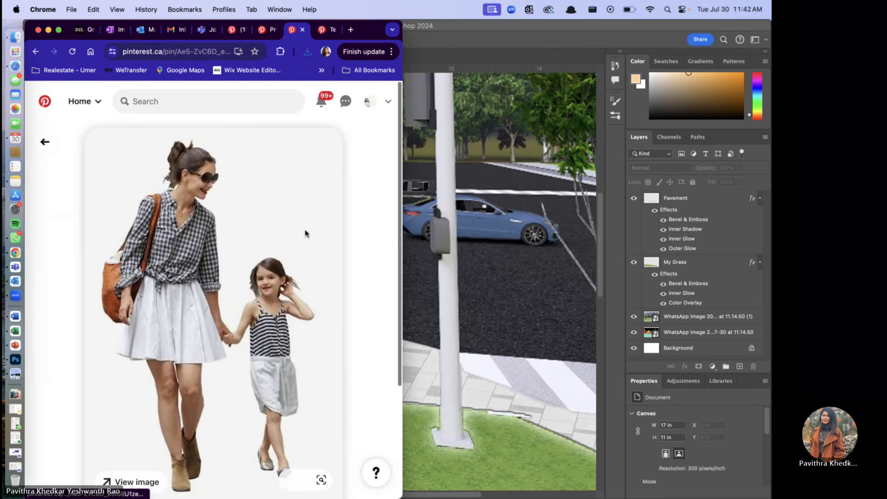
# Save the woman-and-girl image to the Photoshop resources folder, and open the four saved people images in Photoshop
pyautogui.rightClick(261, 260)
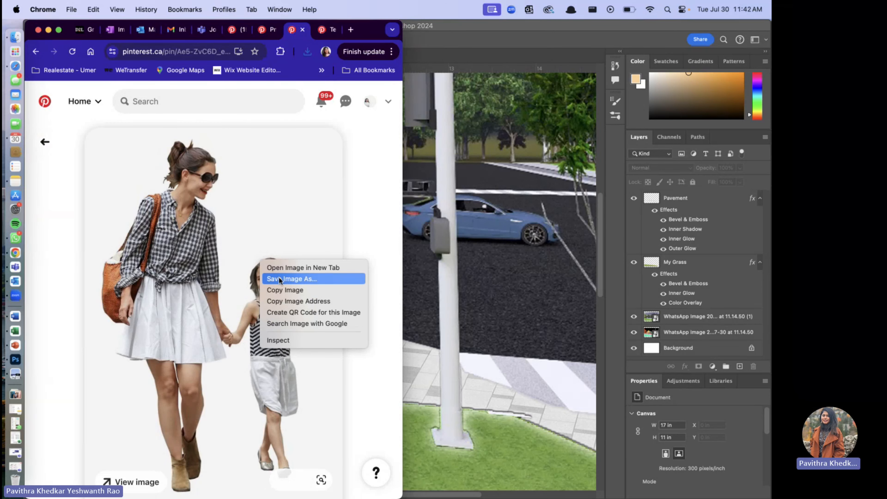
pyautogui.click(279, 279)
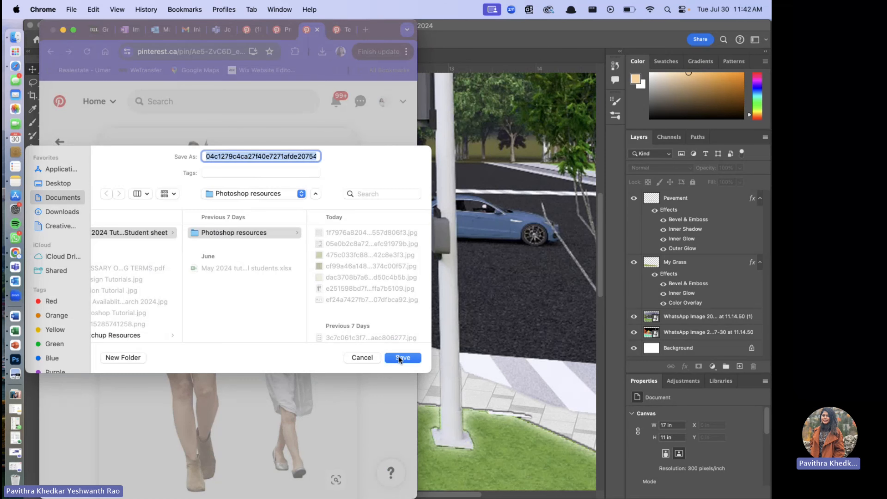
pyautogui.click(399, 355)
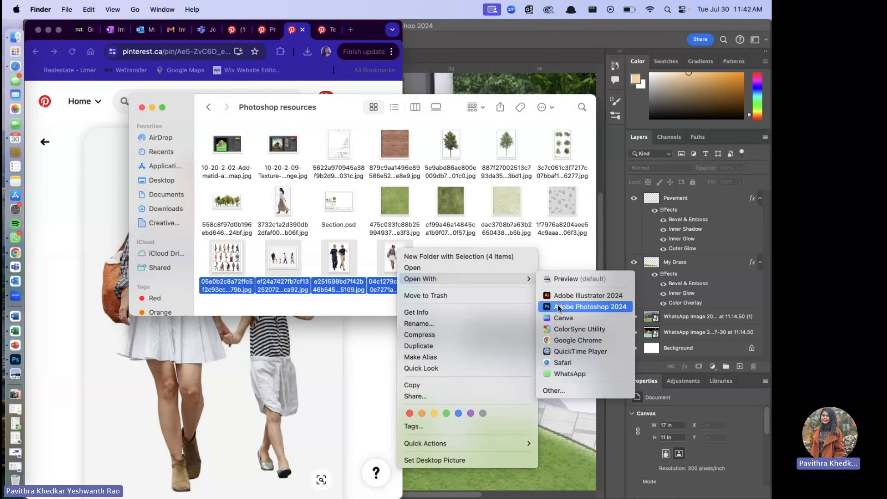
pyautogui.click(558, 305)
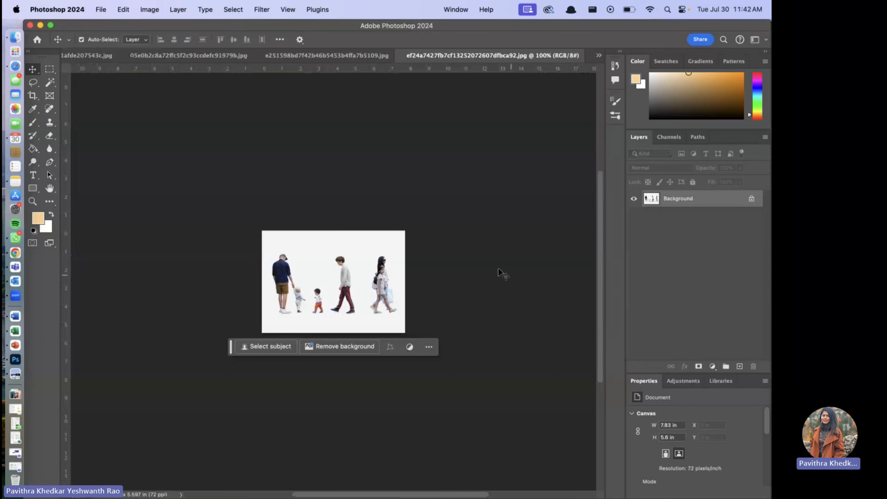
# Duplicate the Background layer of the woman-and-girl image as "Katie Homes" within the same document
pyautogui.click(88, 56)
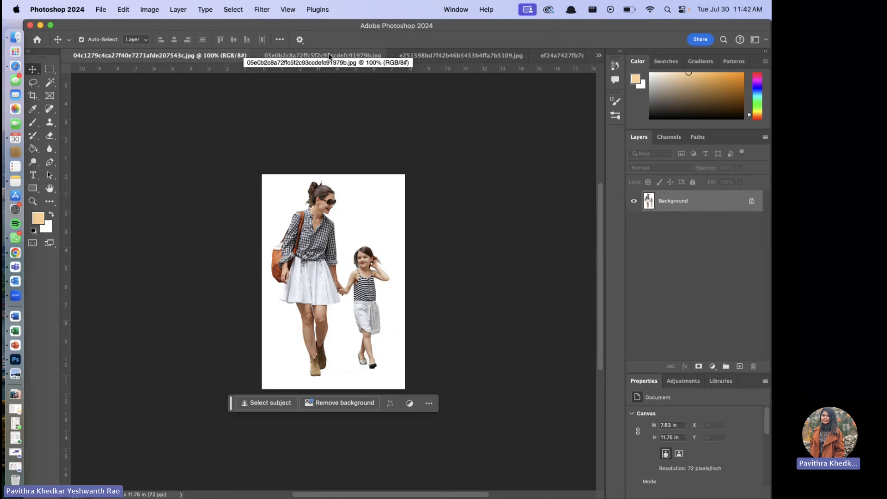
pyautogui.rightClick(674, 208)
pyautogui.click(573, 240)
pyautogui.write('Katie Homes')
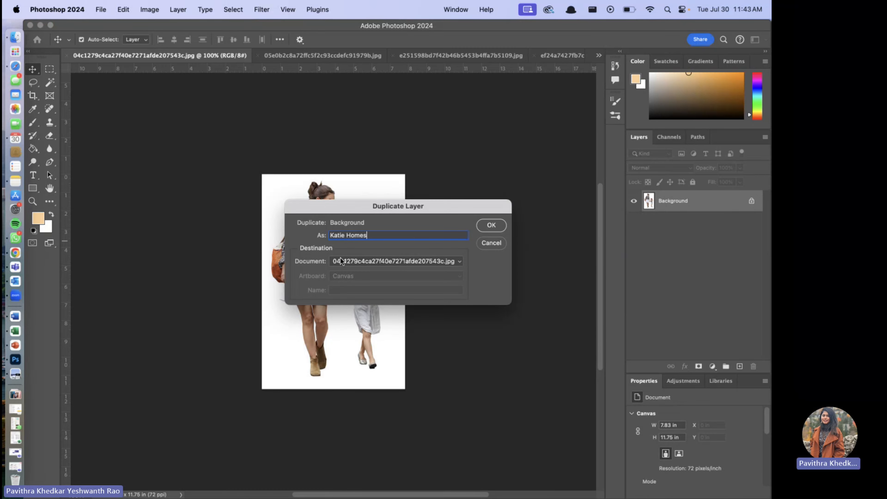
pyautogui.click(491, 225)
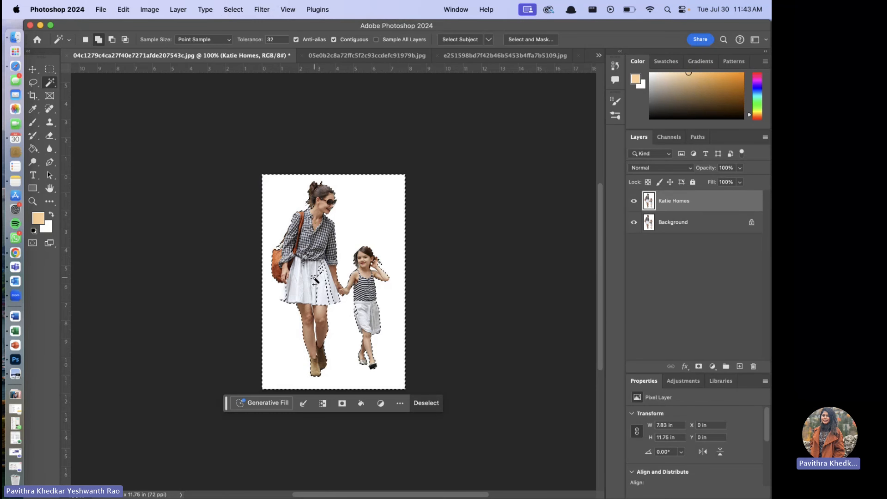
# Subtract the woman's white skirt from the background selection with the Lasso so the whole skirt is kept
pyautogui.scroll(5, 310, 285)
pyautogui.scroll(3, 314, 282)
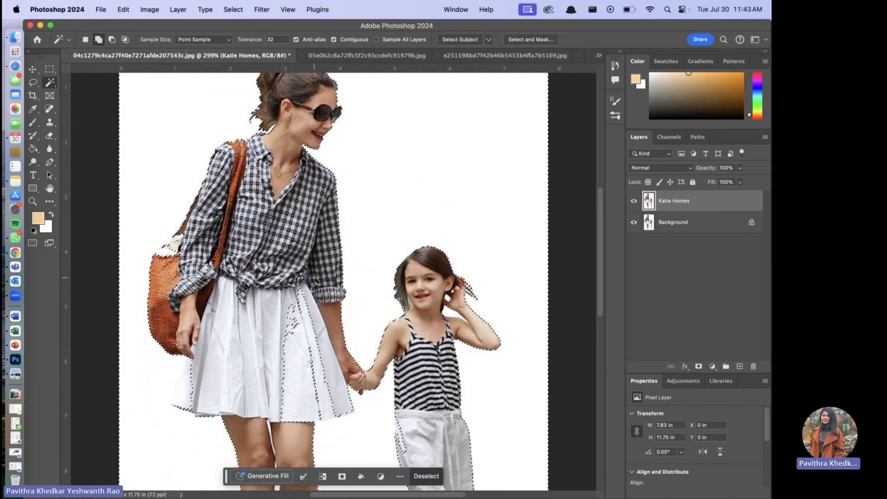
pyautogui.scroll(-12, 313, 282)
pyautogui.scroll(12, 314, 281)
pyautogui.click(33, 83)
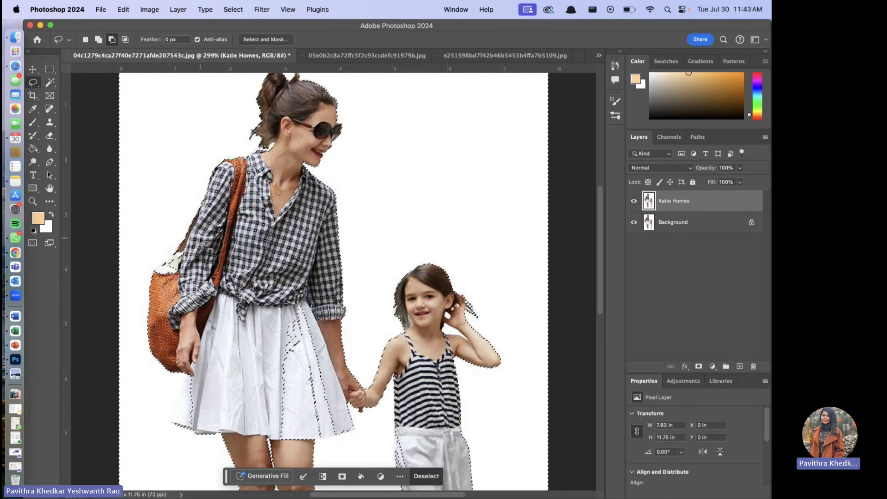
pyautogui.moveTo(191, 373)
pyautogui.mouseDown()
pyautogui.moveTo(173, 415)
pyautogui.moveTo(181, 435)
pyautogui.moveTo(204, 433)
pyautogui.moveTo(207, 350)
pyautogui.mouseUp()
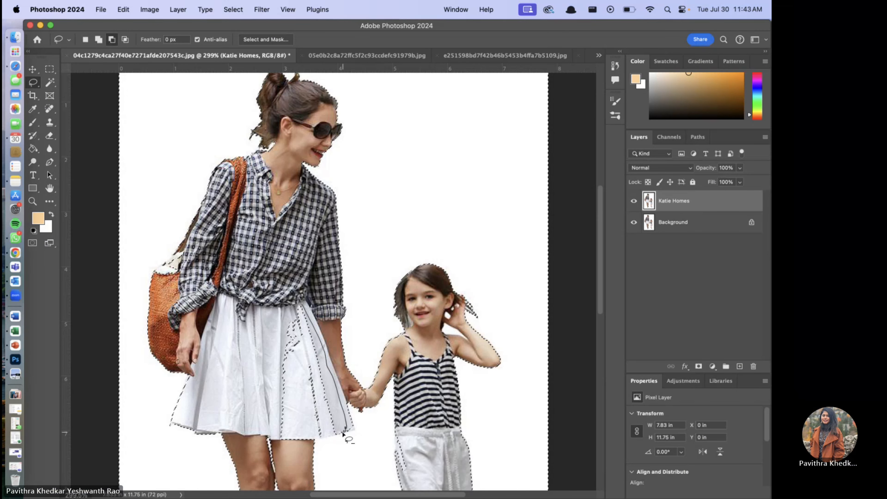
pyautogui.scroll(-5, 244, 315)
pyautogui.scroll(8, 329, 257)
pyautogui.scroll(-5, 330, 257)
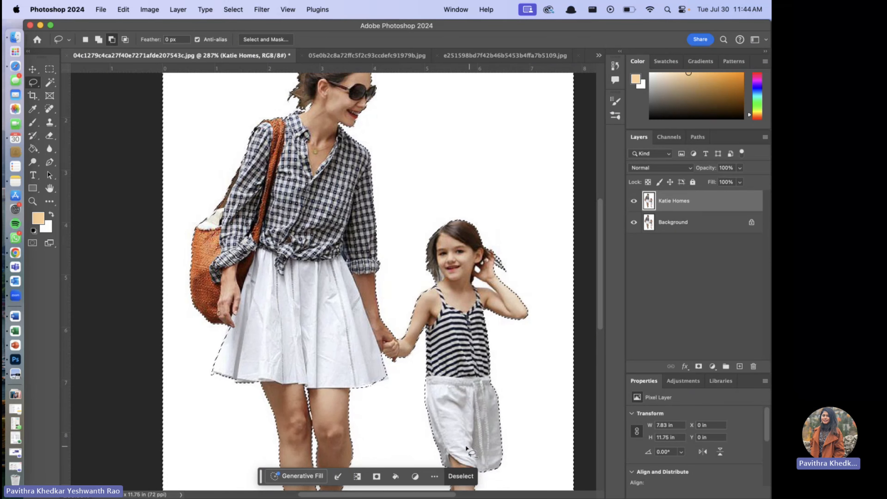
pyautogui.scroll(-1, 404, 295)
pyautogui.scroll(-5, 403, 296)
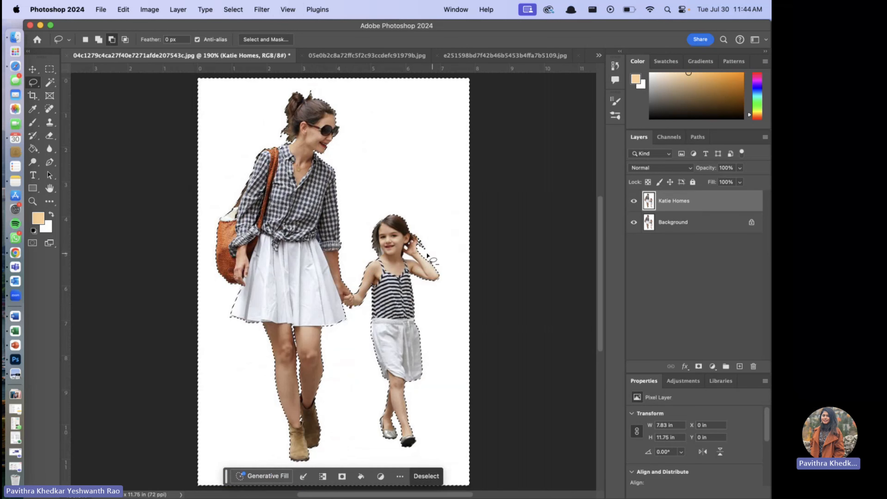
# Delete the selected white backdrop around the woman and girl, deselect, and hide the Background layer
pyautogui.click(50, 82)
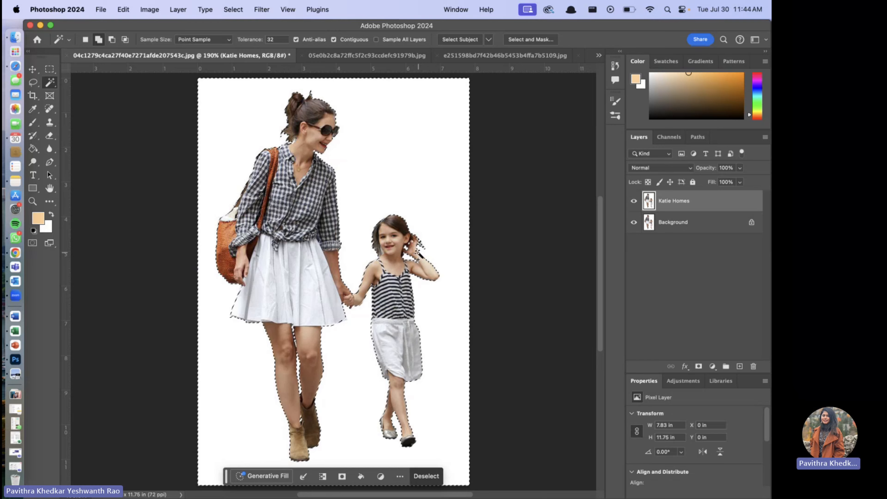
pyautogui.scroll(5, 416, 259)
pyautogui.scroll(-2, 533, 183)
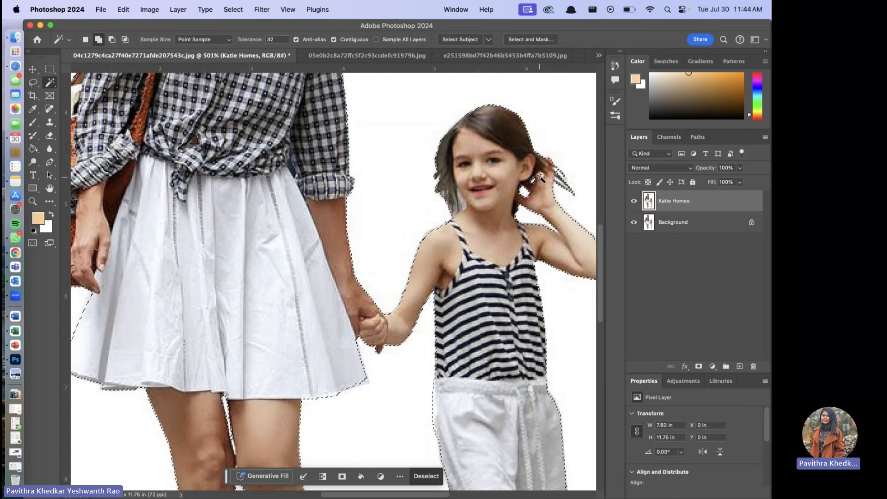
pyautogui.scroll(-3, 514, 229)
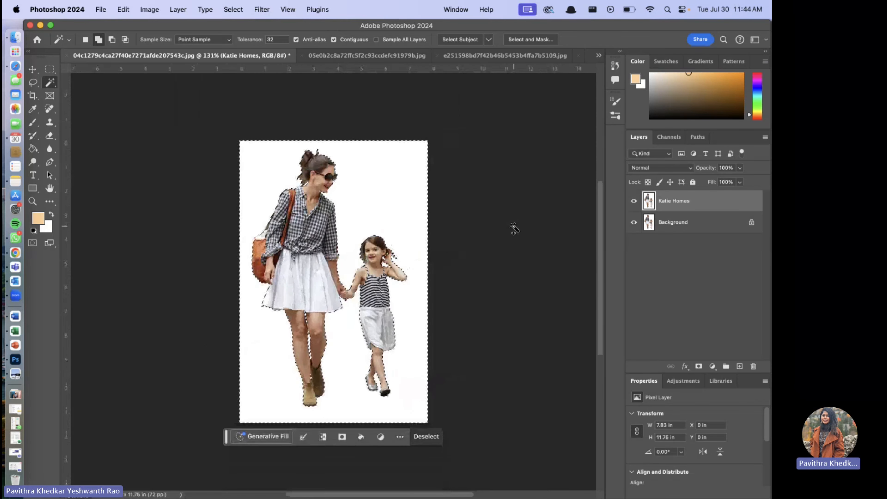
pyautogui.scroll(1, 514, 229)
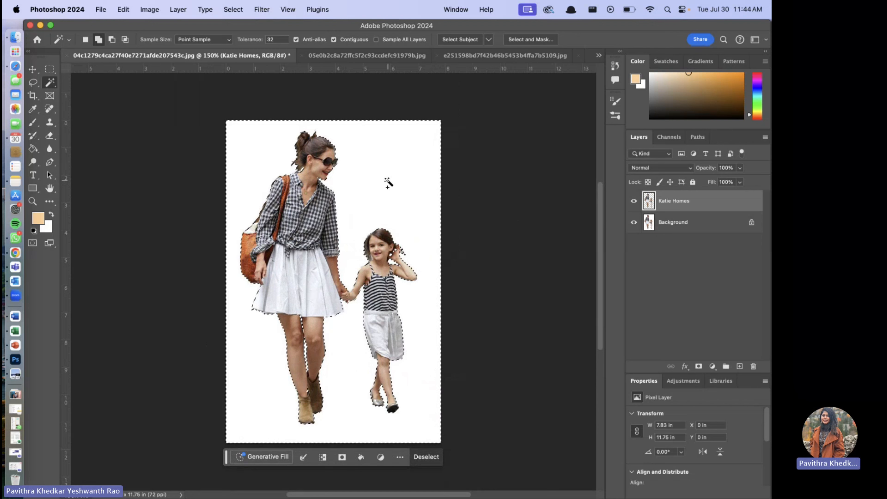
pyautogui.press('super+d')
pyautogui.click(634, 222)
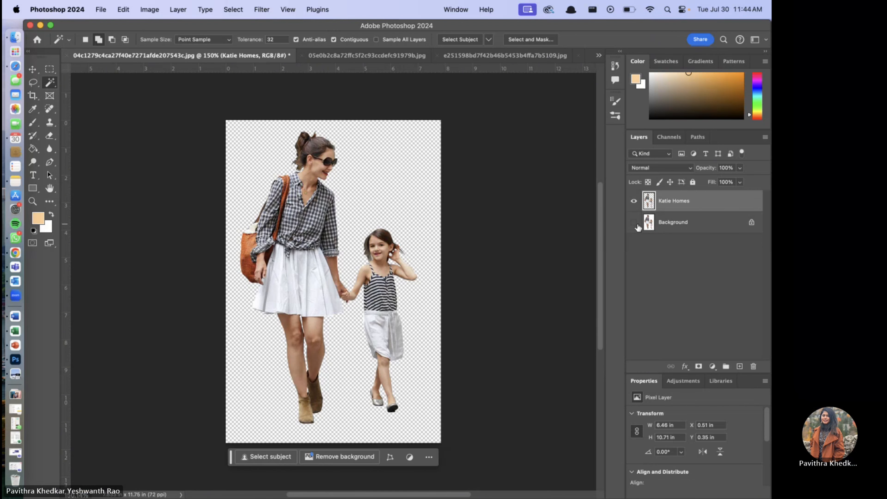
# Move the woman-and-girl cutout into the Untitled-1 street scene and place it near the pavement by the tall pole
pyautogui.click(32, 69)
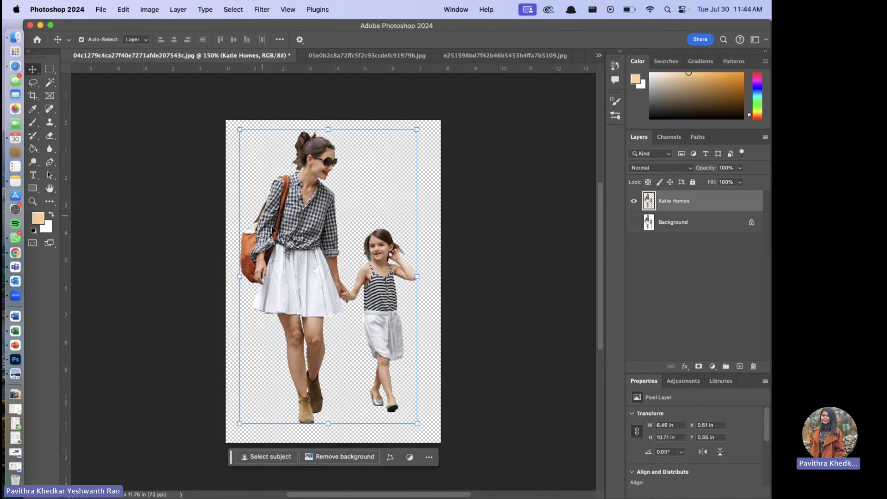
pyautogui.moveTo(295, 288); pyautogui.dragTo(107, 57)
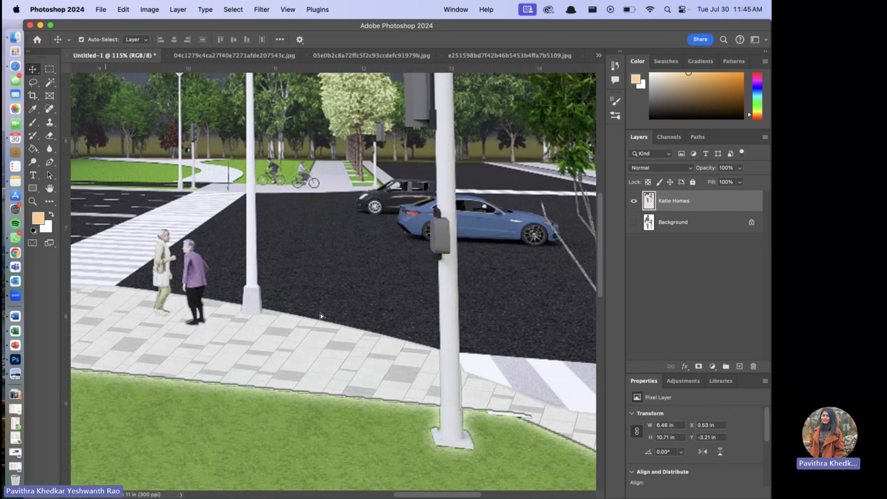
pyautogui.moveTo(320, 316); pyautogui.dragTo(321, 316)
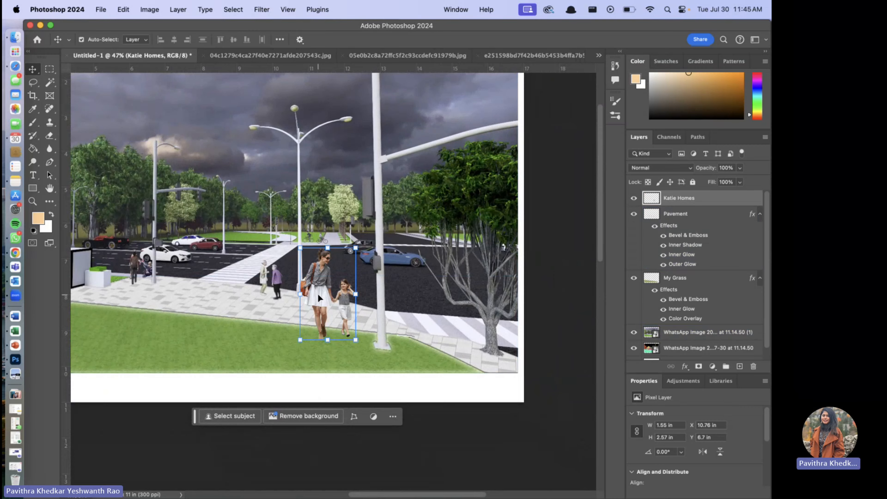
pyautogui.scroll(-5, 328, 292)
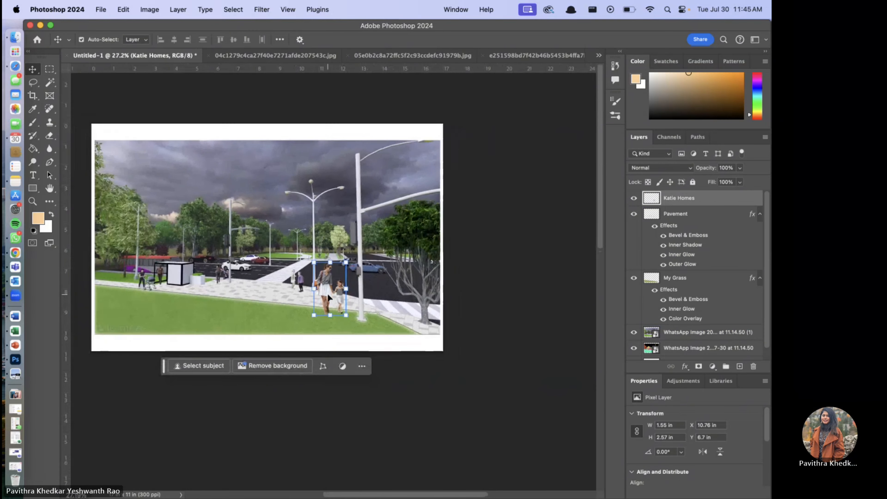
# Place three horizontal guides across the street scene around the head height of the existing pedestrians
pyautogui.click(138, 331)
pyautogui.press('super+plus')
pyautogui.moveTo(162, 69); pyautogui.dragTo(160, 249)
pyautogui.moveTo(209, 71); pyautogui.dragTo(170, 265)
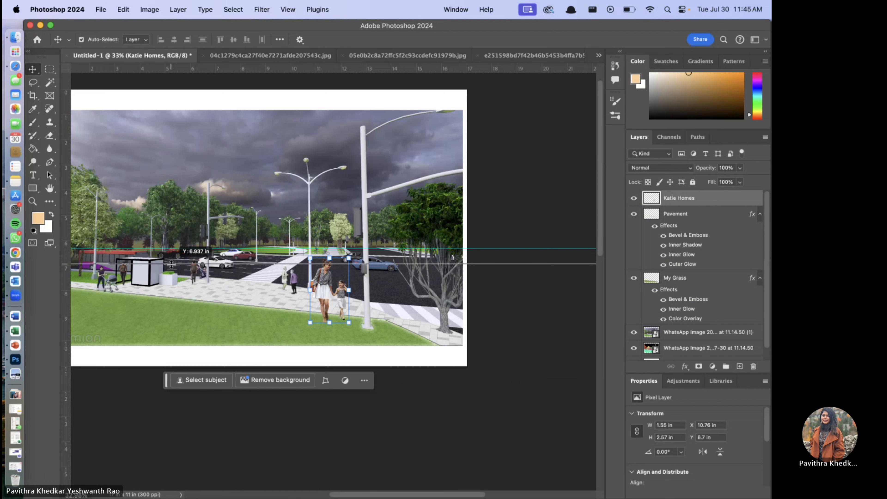
pyautogui.click(220, 151)
pyautogui.moveTo(257, 68); pyautogui.dragTo(191, 269)
# Move the woman-and-girl cutout onto the pavement before the crosswalk and scale it down to about 0.85 by 1.41 in
pyautogui.moveTo(329, 301); pyautogui.dragTo(253, 280)
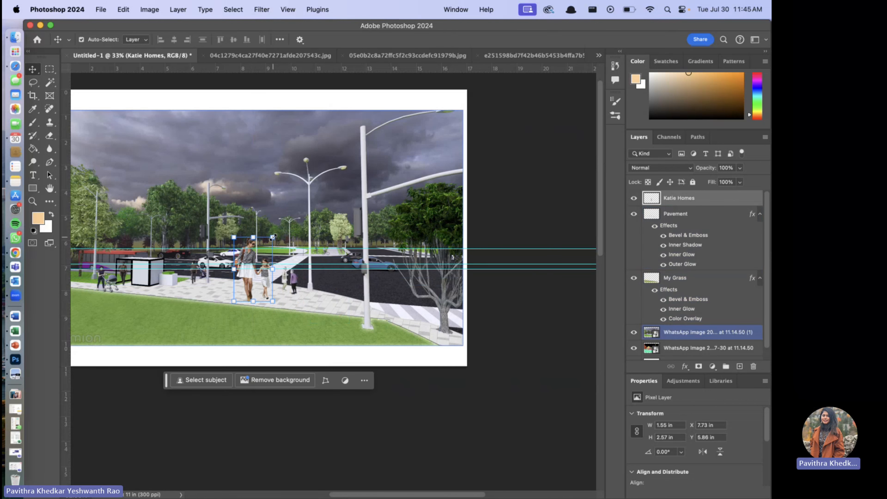
pyautogui.click(273, 238)
pyautogui.moveTo(272, 239); pyautogui.dragTo(255, 266)
pyautogui.click(539, 40)
pyautogui.scroll(3, 202, 319)
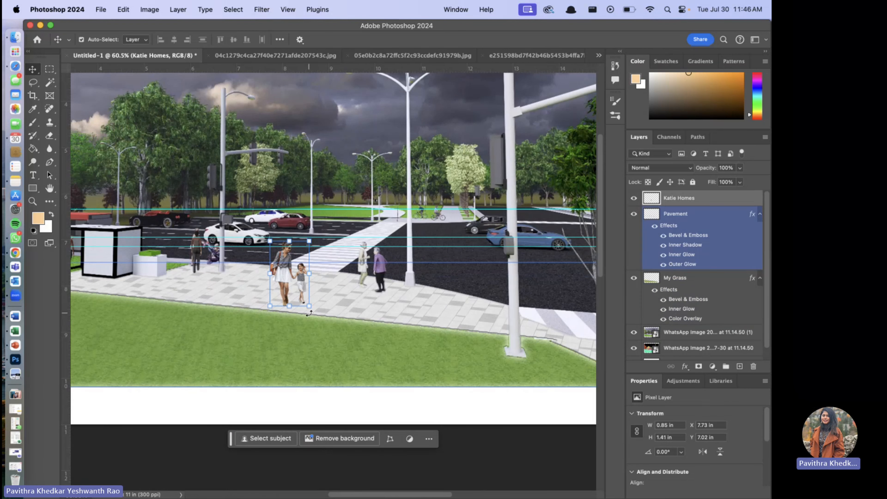
# Shift the woman-and-girl cutout slightly down the pavement and scale it to about 81.77%
pyautogui.moveTo(291, 252); pyautogui.dragTo(292, 254)
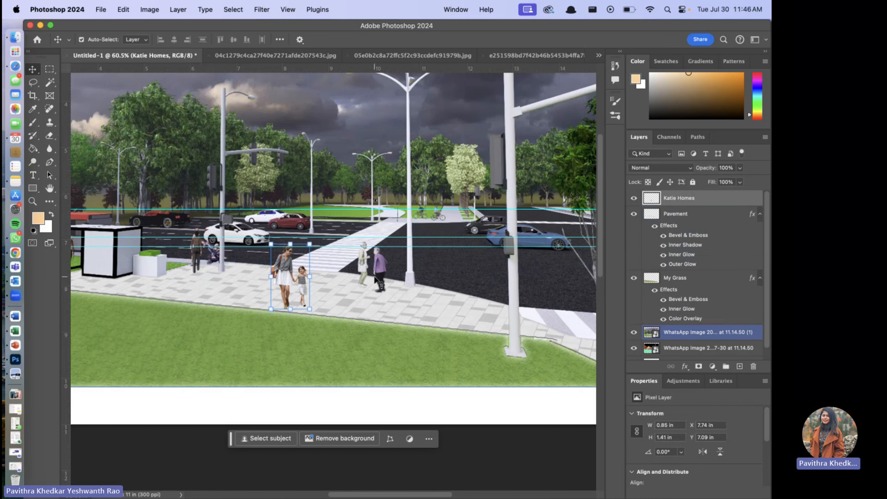
pyautogui.moveTo(310, 309); pyautogui.dragTo(300, 300)
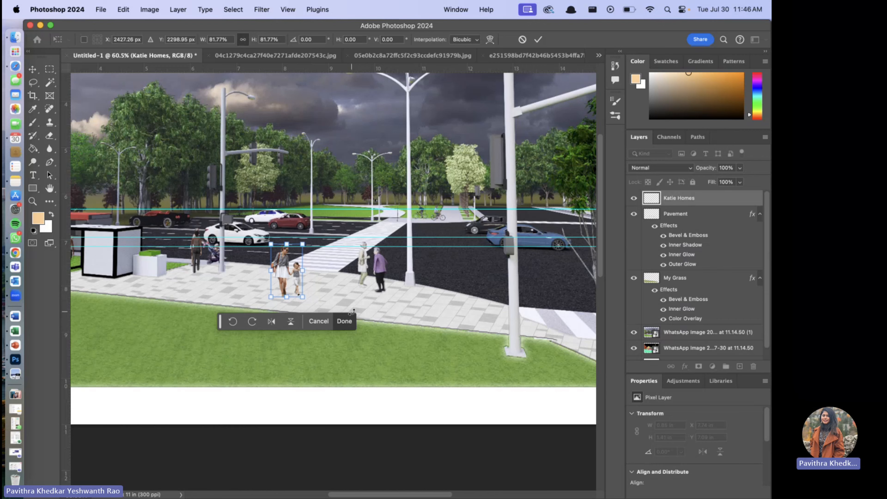
pyautogui.click(350, 324)
pyautogui.press('super+0')
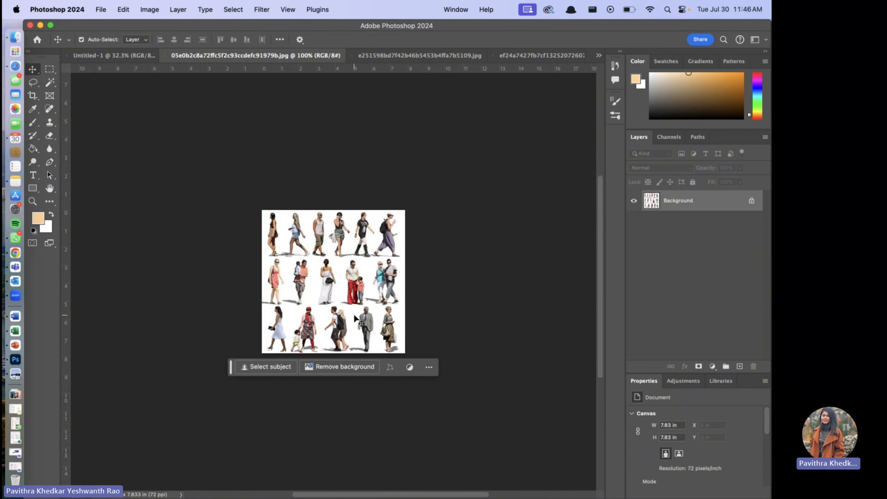
# In the image with rows of walking people, duplicate the Background layer as "ppls" and hide the original
pyautogui.scroll(3, 354, 315)
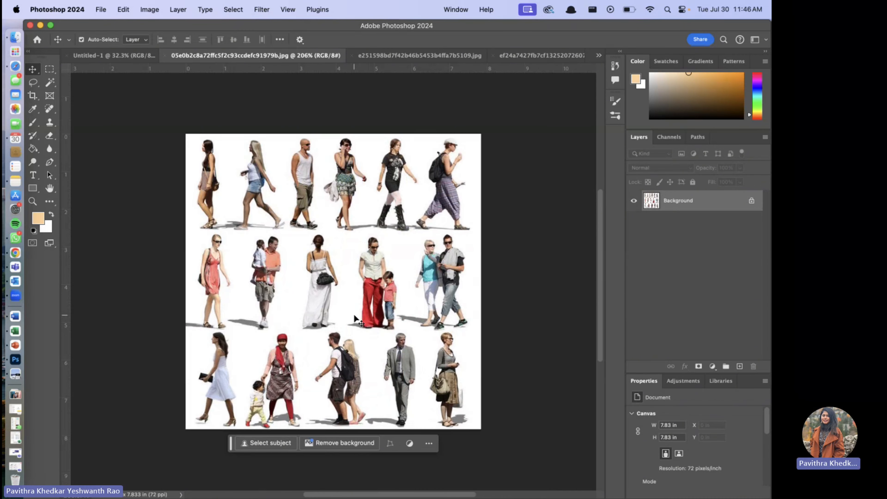
pyautogui.scroll(3, 354, 316)
pyautogui.scroll(-2, 355, 316)
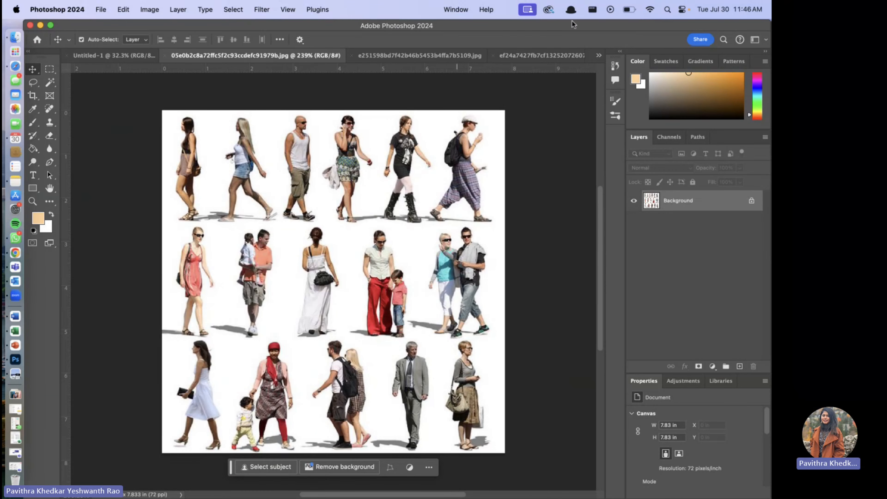
pyautogui.click(438, 53)
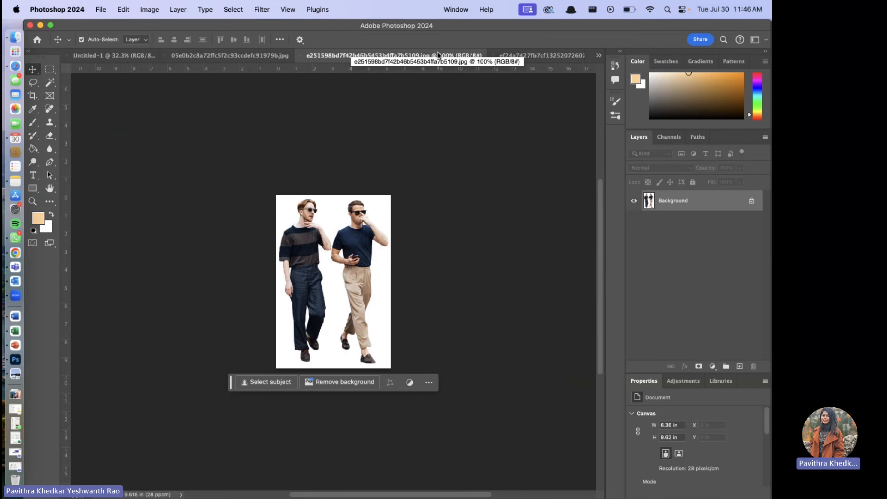
pyautogui.click(230, 55)
pyautogui.click(49, 82)
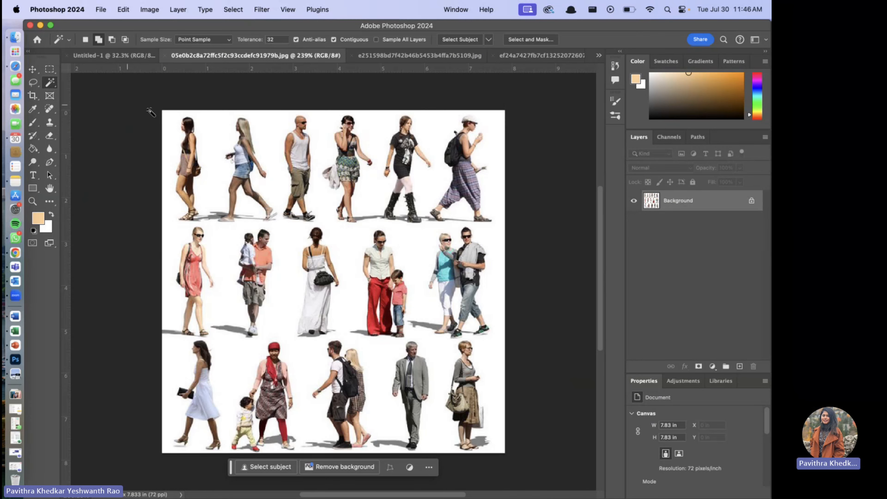
pyautogui.rightClick(665, 208)
pyautogui.click(576, 242)
pyautogui.write('ppls')
pyautogui.press('Return')
pyautogui.rightClick(663, 224)
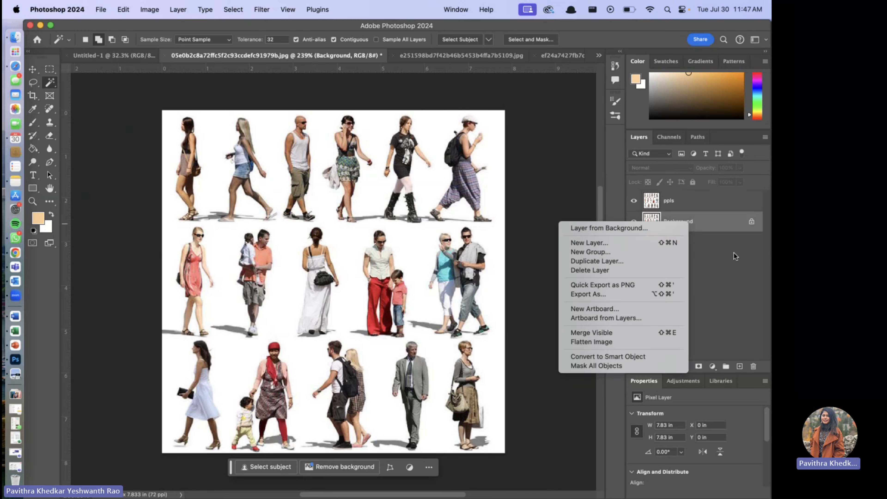
pyautogui.press('Escape')
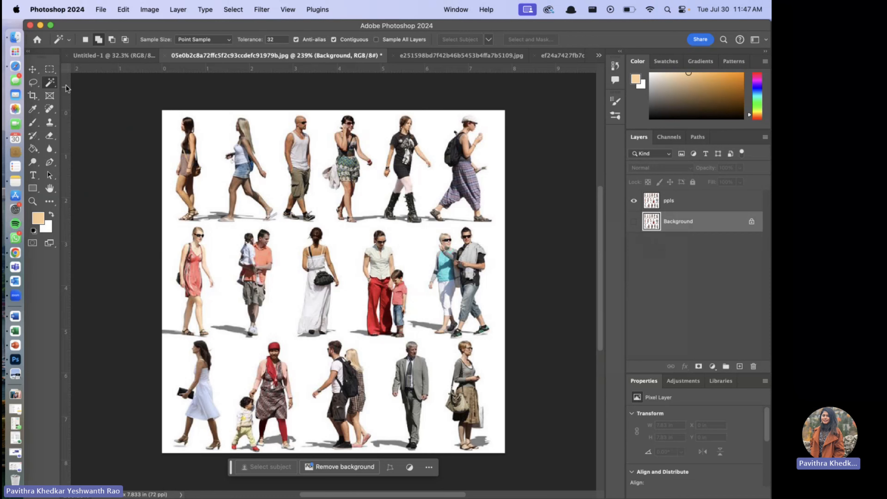
# Select the white backdrop around the walking people with the Magic Wand and subtract the middle woman's white dress with the Lasso
pyautogui.click(172, 128)
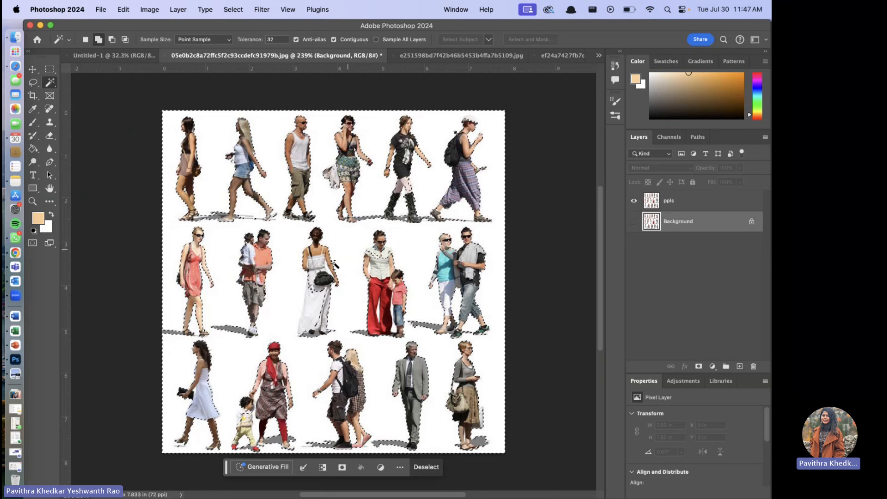
pyautogui.click(33, 83)
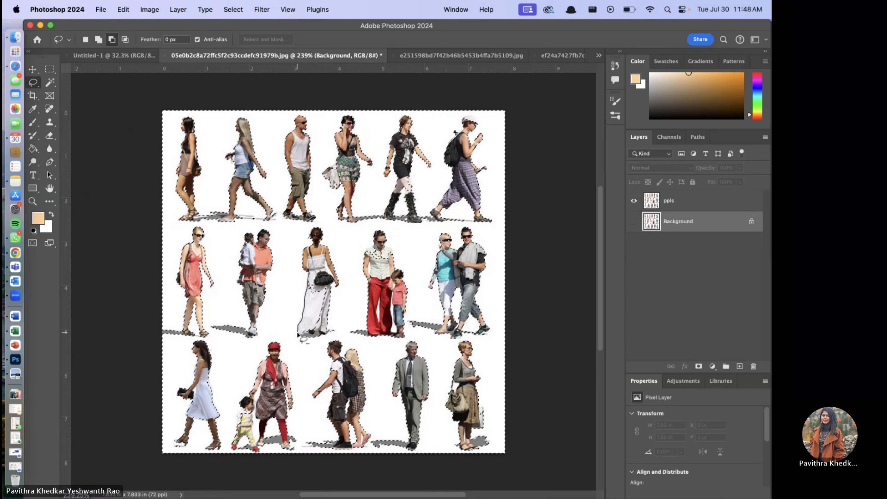
pyautogui.moveTo(324, 279); pyautogui.dragTo(323, 280)
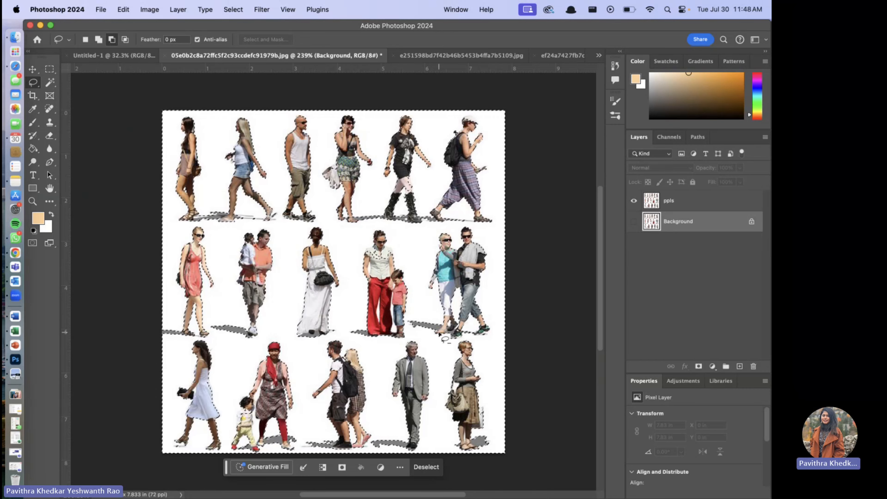
# Subtract the white blouse of the woman in red trousers from the selection, delete the backdrop from the ppls layer, and deselect
pyautogui.click(701, 201)
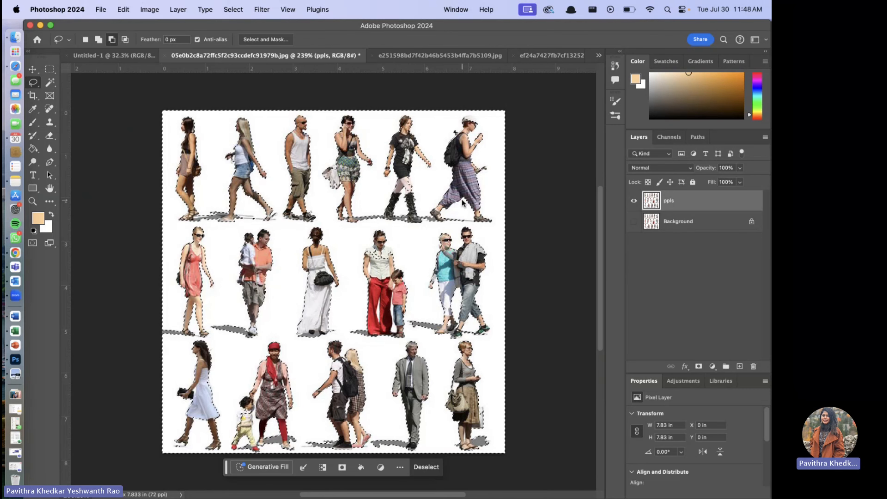
pyautogui.press('Delete')
pyautogui.press('super+z')
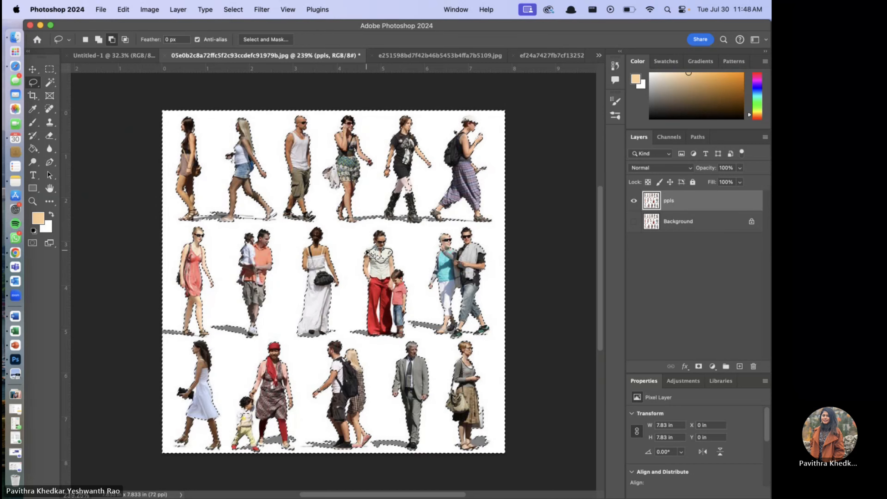
pyautogui.press('Delete')
pyautogui.press('super+d')
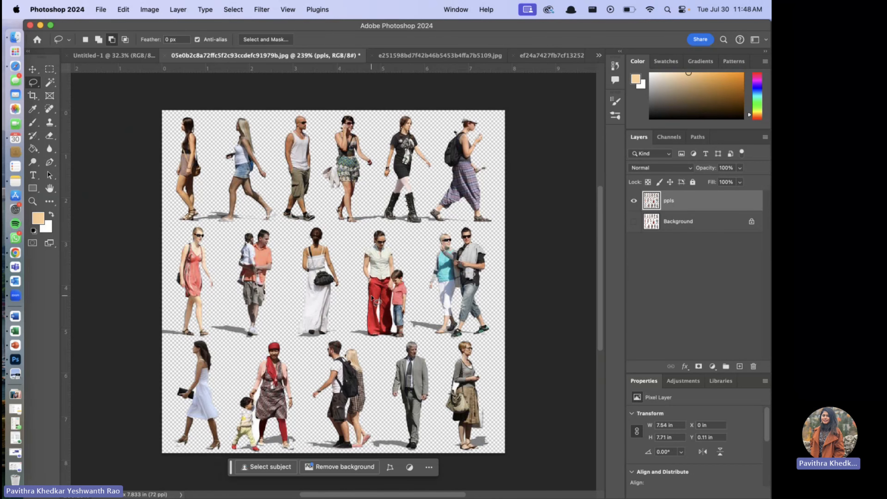
# Cut the first woman in the top row of the ppls layer to a new layer using a rectangular selection
pyautogui.click(31, 70)
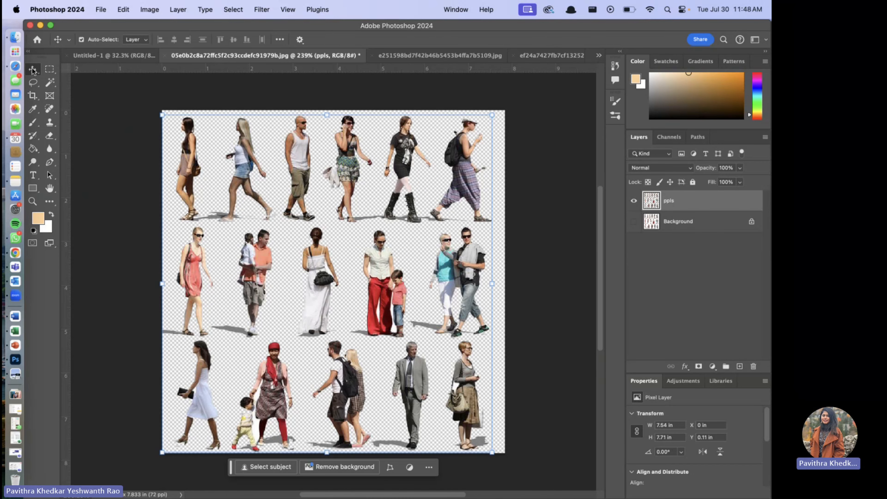
pyautogui.click(49, 70)
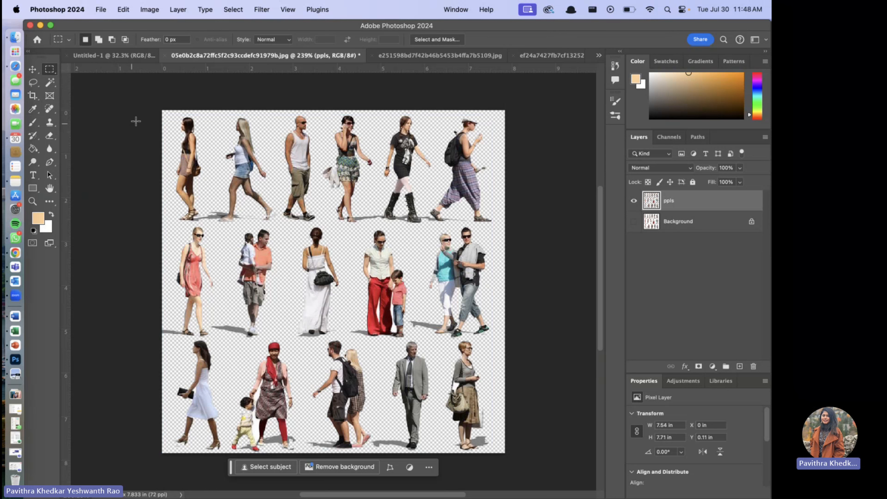
pyautogui.moveTo(169, 112)
pyautogui.mouseDown()
pyautogui.moveTo(206, 169)
pyautogui.moveTo(208, 223)
pyautogui.mouseUp()
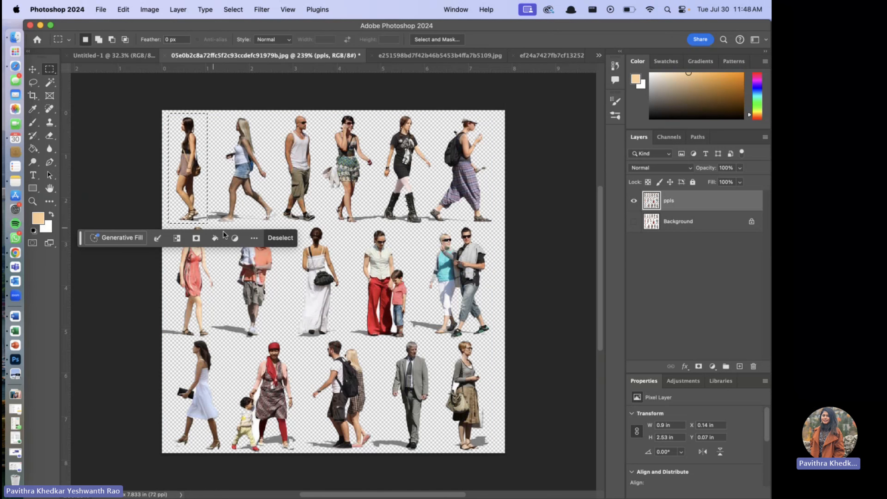
pyautogui.rightClick(192, 156)
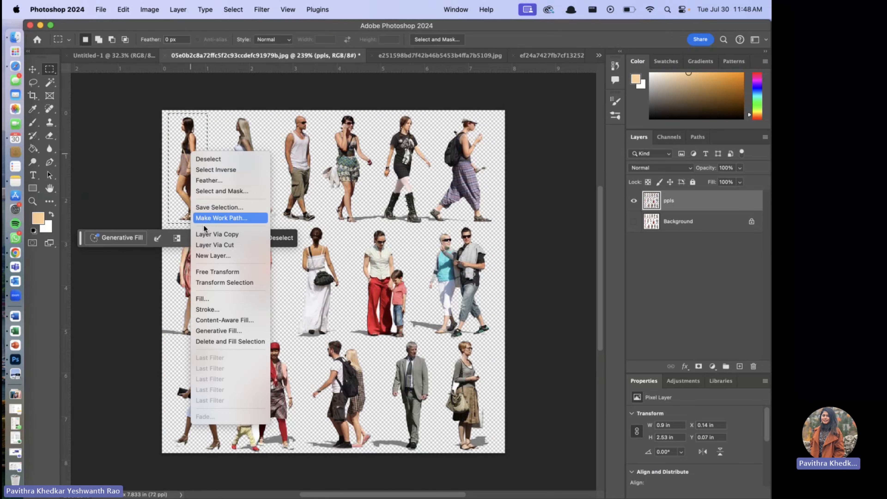
pyautogui.click(209, 244)
# Cut the top-row woman in denim shorts, including her shadow, from the ppls layer to a new layer
pyautogui.moveTo(213, 105); pyautogui.dragTo(279, 225)
pyautogui.rightClick(251, 172)
pyautogui.click(267, 265)
pyautogui.click(368, 200)
pyautogui.click(670, 222)
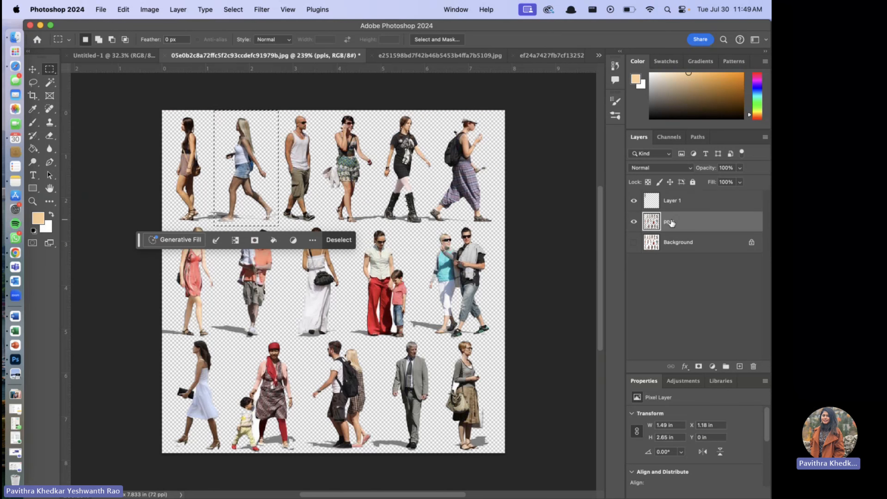
pyautogui.rightClick(244, 149)
pyautogui.click(266, 240)
# Cut the woman in red trousers and the child beside her from the ppls layer to a new layer
pyautogui.moveTo(352, 230); pyautogui.dragTo(413, 339)
pyautogui.press('super+shift+j')
pyautogui.click(429, 206)
pyautogui.click(669, 242)
pyautogui.rightClick(385, 266)
pyautogui.click(397, 317)
# Select the man in the orange shirt carrying a child, including his full shadow, and cut them to a new layer
pyautogui.moveTo(222, 230); pyautogui.dragTo(280, 338)
pyautogui.moveTo(210, 322); pyautogui.dragTo(271, 336)
pyautogui.click(99, 39)
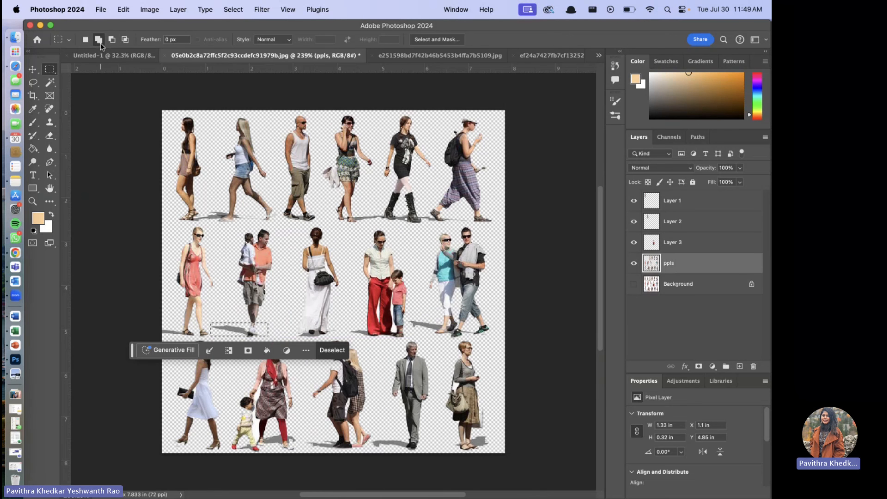
pyautogui.moveTo(223, 230); pyautogui.dragTo(279, 339)
pyautogui.press('super+shift+j')
# Cut the middle-row woman in the long white dress from the ppls layer to a new layer
pyautogui.scroll(-3, 254, 261)
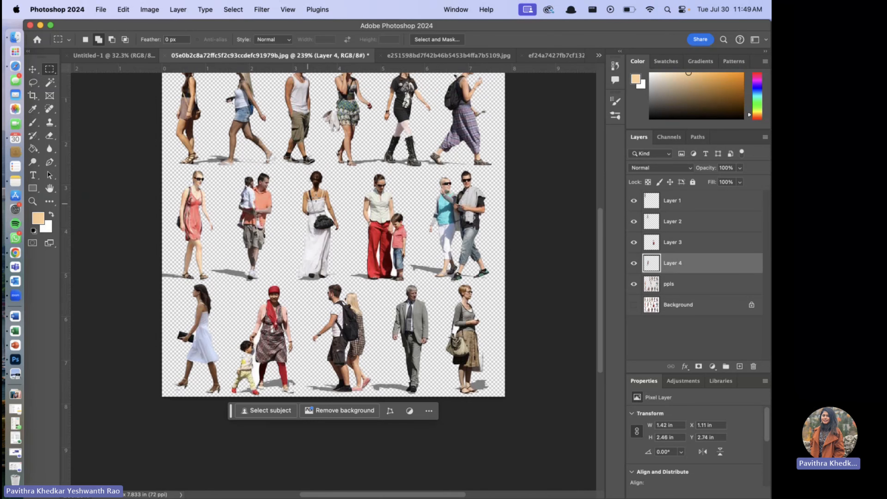
pyautogui.moveTo(290, 168); pyautogui.dragTo(342, 279)
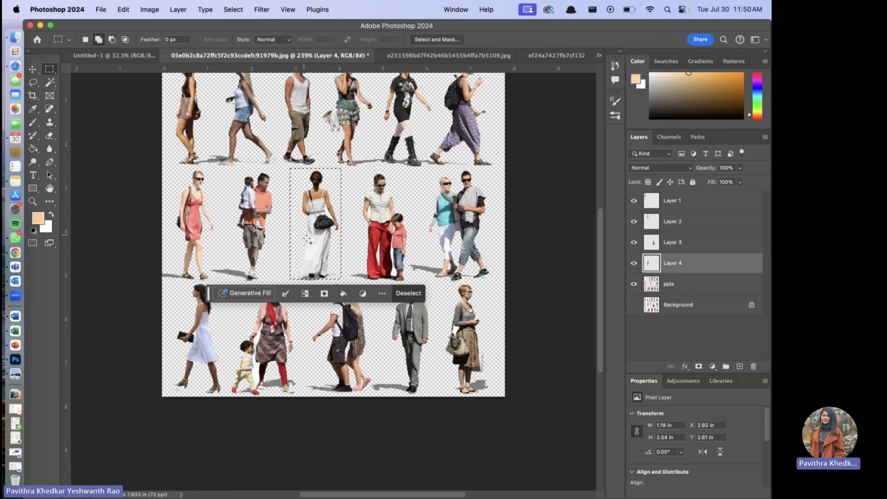
pyautogui.click(671, 283)
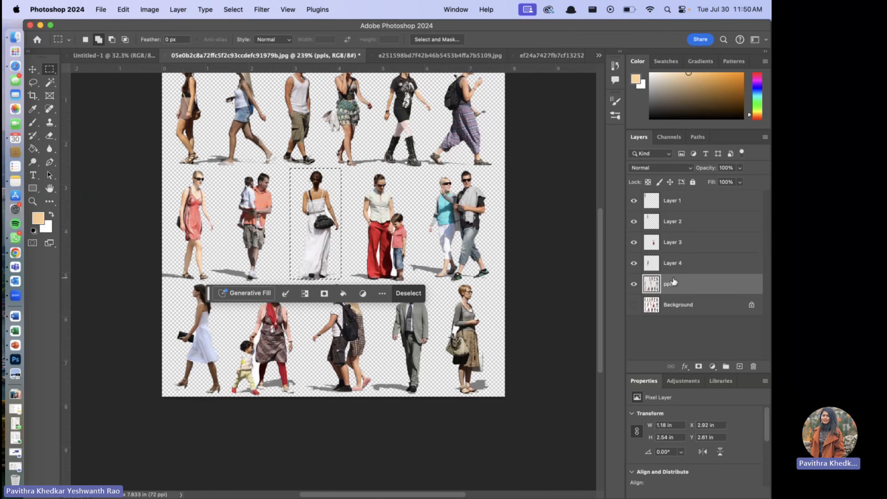
pyautogui.rightClick(315, 219)
pyautogui.click(340, 309)
# Cut the bottom-row couple with the black backpack from the ppls layer to a new layer
pyautogui.moveTo(300, 283); pyautogui.dragTo(372, 395)
pyautogui.click(656, 305)
pyautogui.rightClick(352, 328)
pyautogui.click(375, 309)
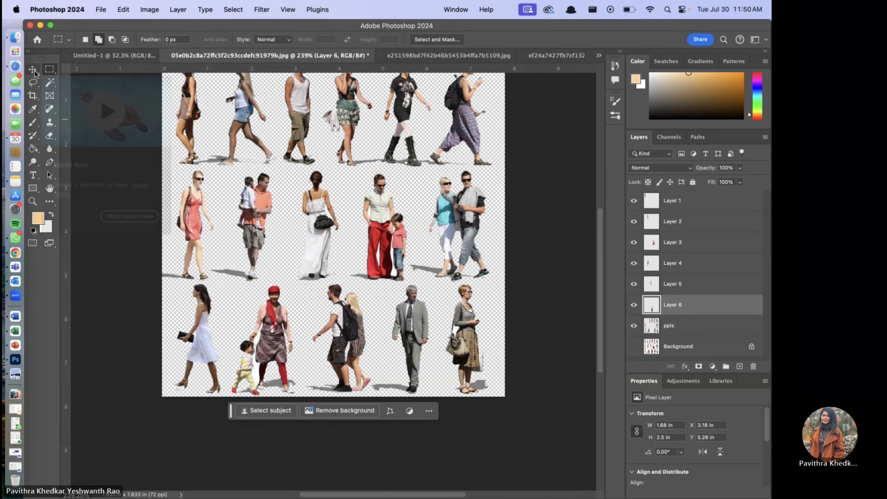
# Hide the ppls layer so only the six separated cutouts show
pyautogui.click(32, 69)
pyautogui.click(545, 307)
pyautogui.click(634, 325)
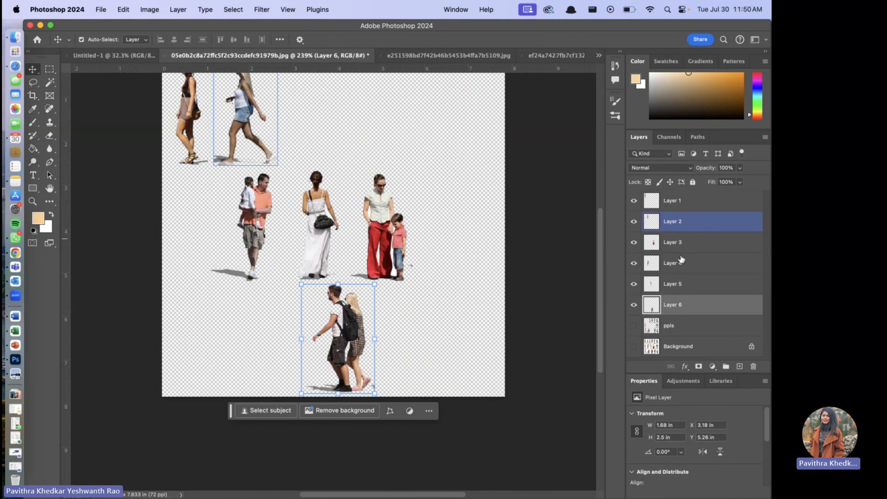
pyautogui.scroll(3, 466, 217)
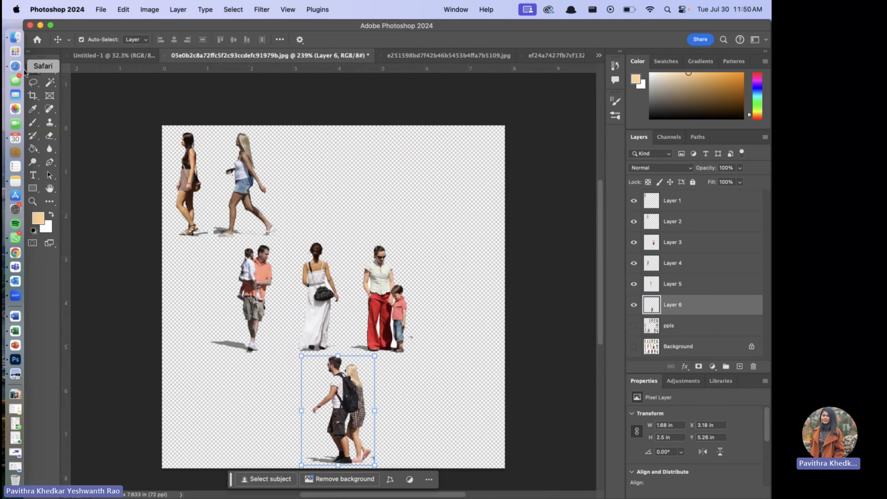
pyautogui.click(187, 186)
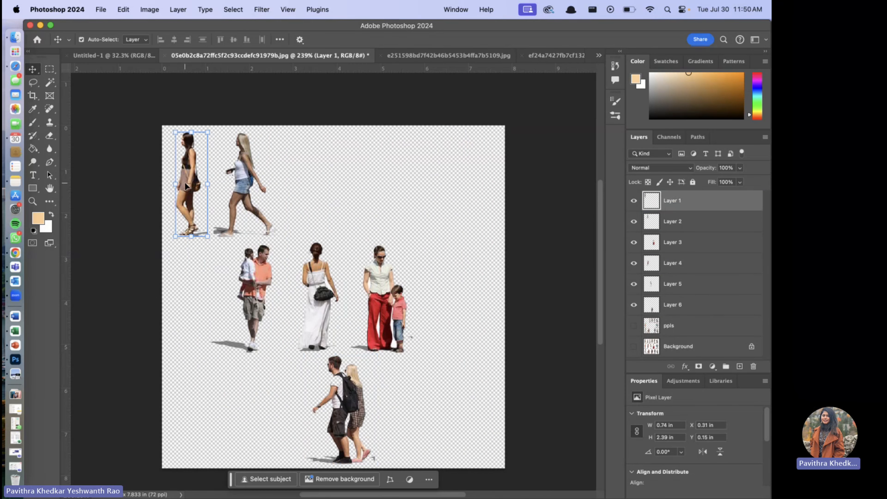
pyautogui.keyDown('shift'); pyautogui.click(245, 179); pyautogui.keyUp('shift')
pyautogui.keyDown('shift'); pyautogui.click(254, 272); pyautogui.keyUp('shift')
pyautogui.keyDown('shift'); pyautogui.click(316, 298); pyautogui.keyUp('shift')
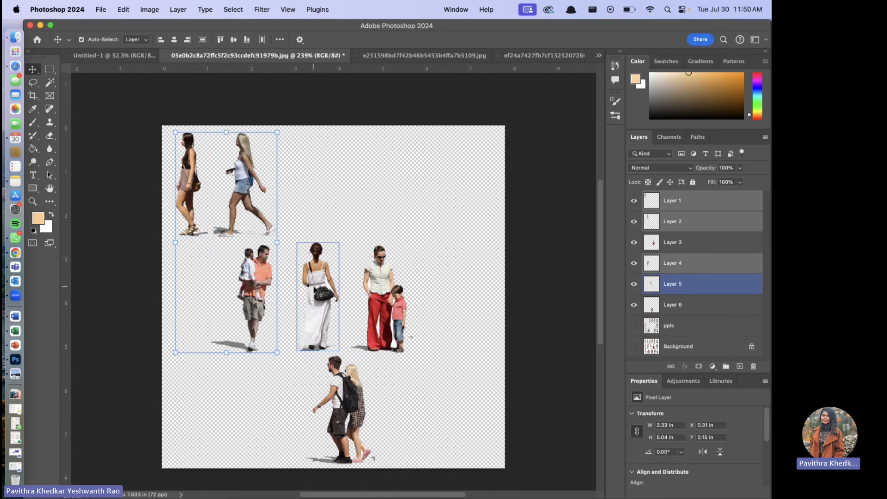
pyautogui.keyDown('shift'); pyautogui.click(374, 295); pyautogui.keyUp('shift')
pyautogui.keyDown('shift'); pyautogui.click(356, 385); pyautogui.keyUp('shift')
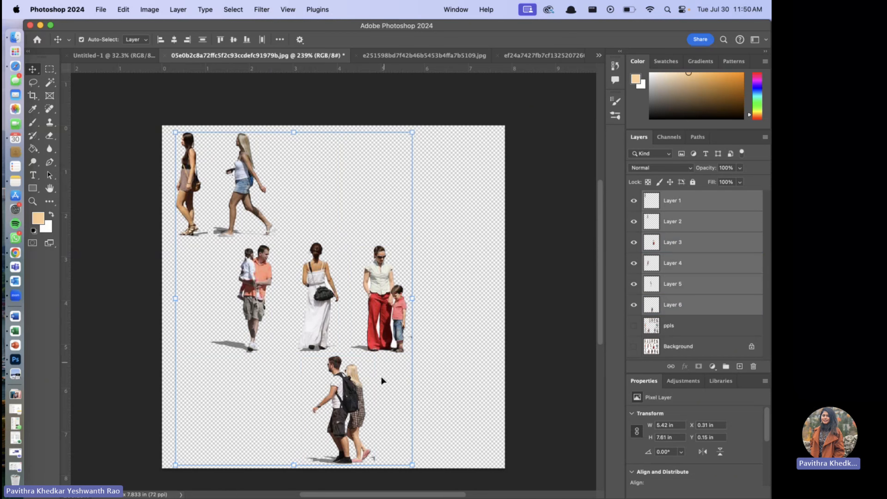
pyautogui.click(464, 378)
# Select Layer 1 through Layer 6 and transfer all six cutouts into the Untitled-1 street scene
pyautogui.click(688, 203)
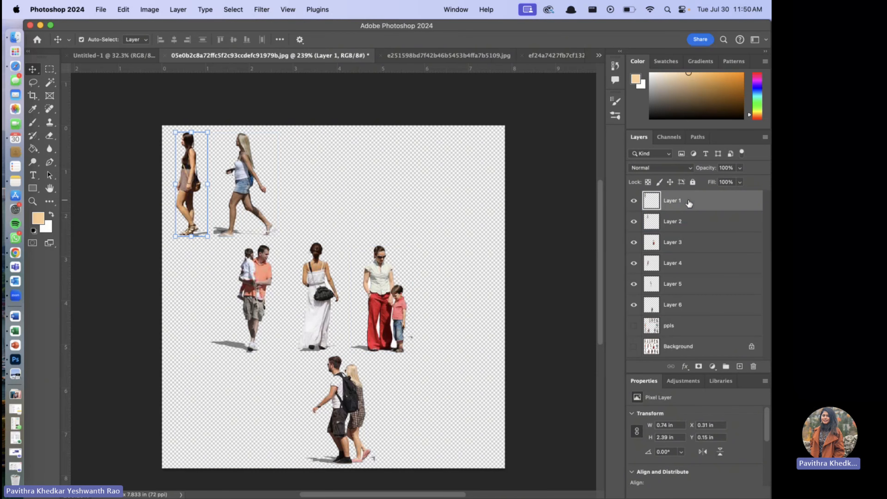
pyautogui.keyDown('shift'); pyautogui.click(688, 303); pyautogui.keyUp('shift')
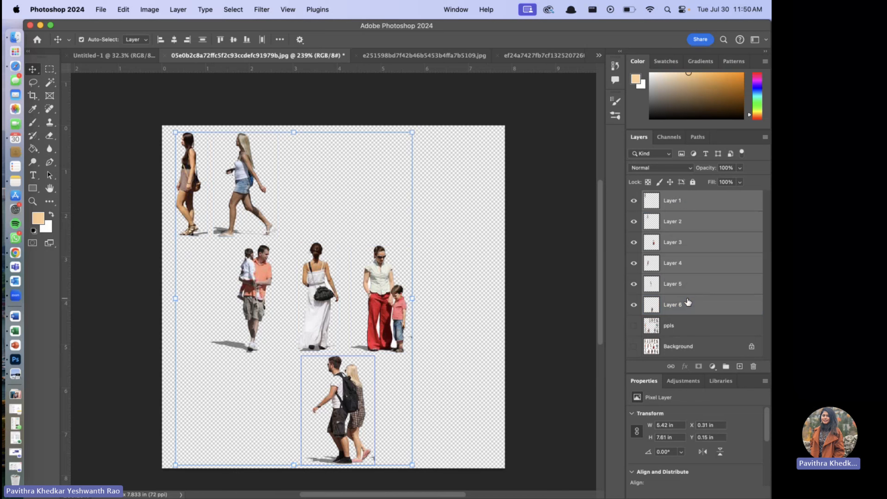
pyautogui.moveTo(247, 187); pyautogui.dragTo(288, 217)
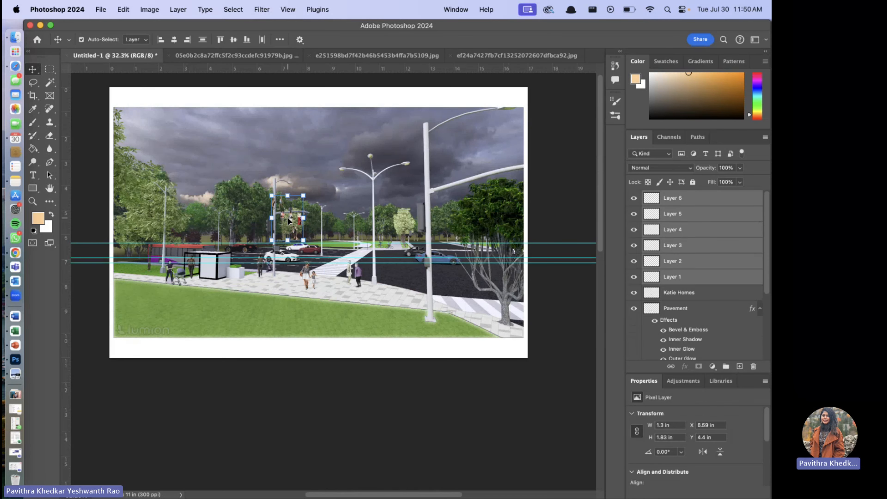
# Reselect the six imported people layers in the street scene and rename Layer 6 to PPle
pyautogui.click(288, 217)
pyautogui.scroll(3, 705, 338)
pyautogui.click(690, 275)
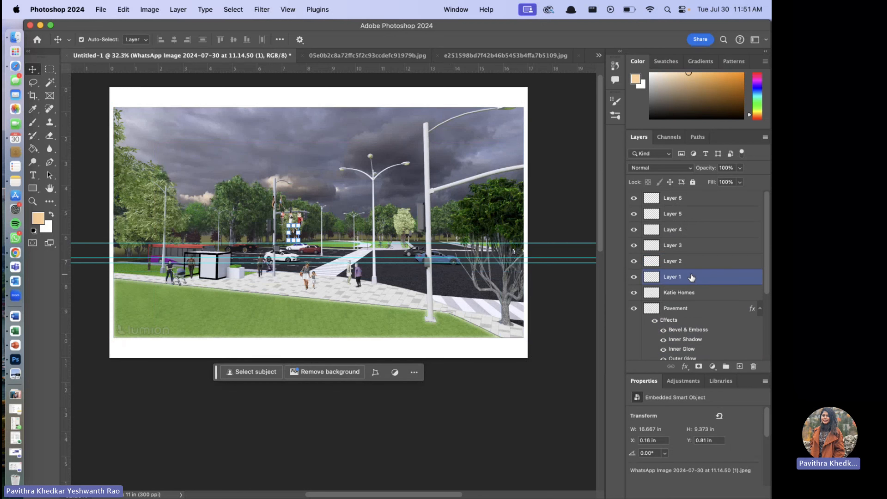
pyautogui.keyDown('shift'); pyautogui.click(689, 198); pyautogui.keyUp('shift')
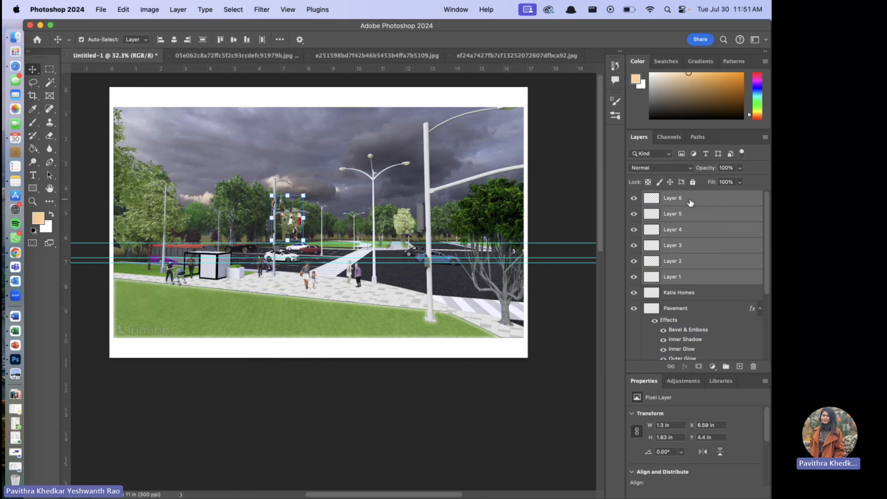
pyautogui.rightClick(676, 199)
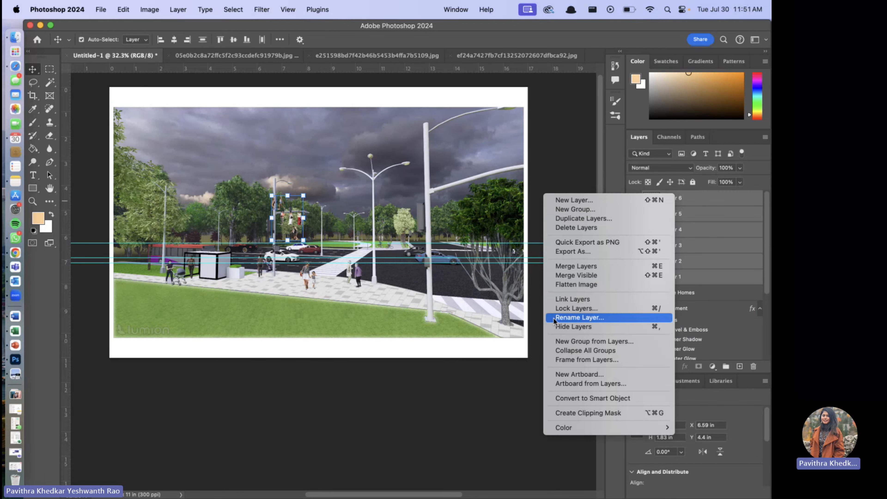
pyautogui.click(555, 318)
pyautogui.write('PPle')
pyautogui.press('Return')
# Move the six people layers together onto the pavement and scale them to 150.40%
pyautogui.rightClick(674, 215)
pyautogui.click(675, 198)
pyautogui.keyDown('shift'); pyautogui.click(676, 277); pyautogui.keyUp('shift')
pyautogui.moveTo(292, 201); pyautogui.dragTo(324, 264)
pyautogui.scroll(4, 284, 281)
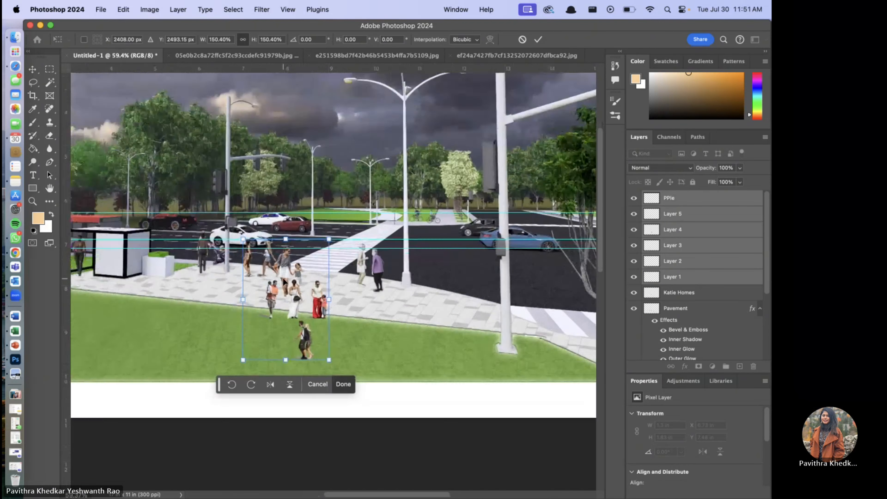
pyautogui.scroll(4, 284, 282)
pyautogui.press('Return')
# Place the man carrying the child on the zebra crossing and the woman in white, scaled down, at its far end
pyautogui.moveTo(198, 311); pyautogui.dragTo(341, 201)
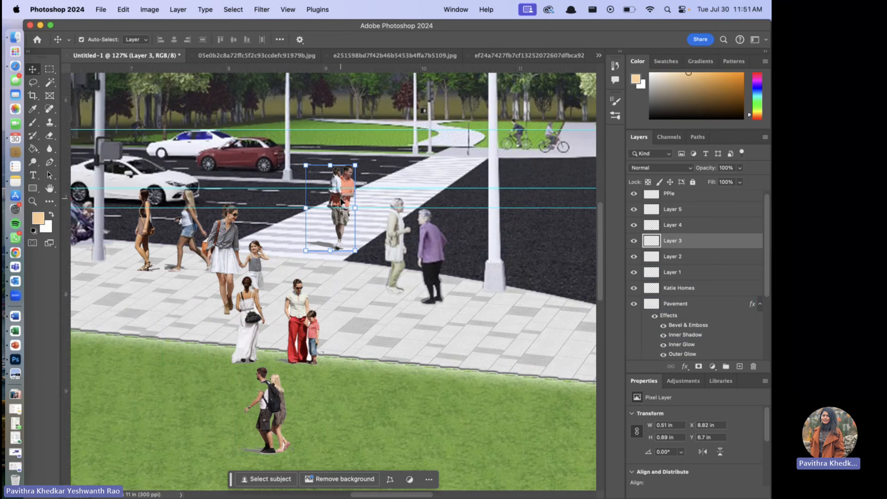
pyautogui.moveTo(246, 330); pyautogui.dragTo(411, 177)
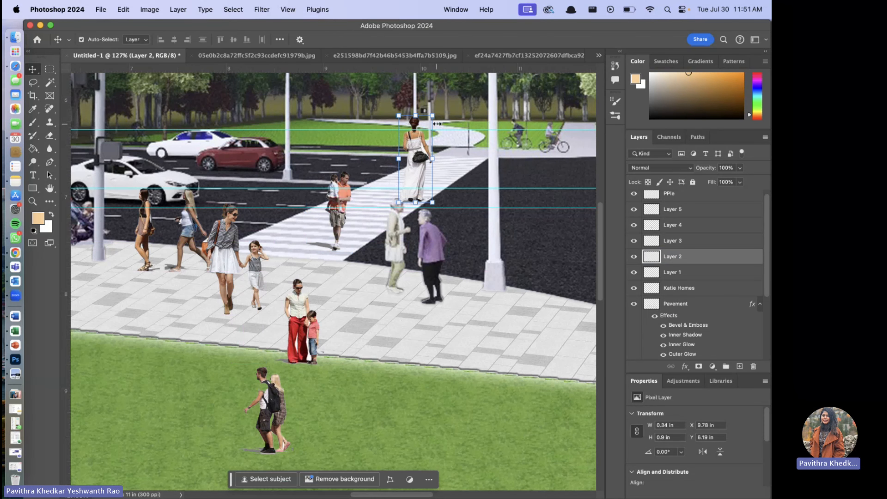
pyautogui.moveTo(432, 116); pyautogui.dragTo(437, 141)
pyautogui.press('Return')
# Move the woman in red trousers and child to the distant path and scale them down to about 0.38 in high
pyautogui.moveTo(297, 319); pyautogui.dragTo(515, 164)
pyautogui.scroll(-2, 487, 188)
pyautogui.press('Return')
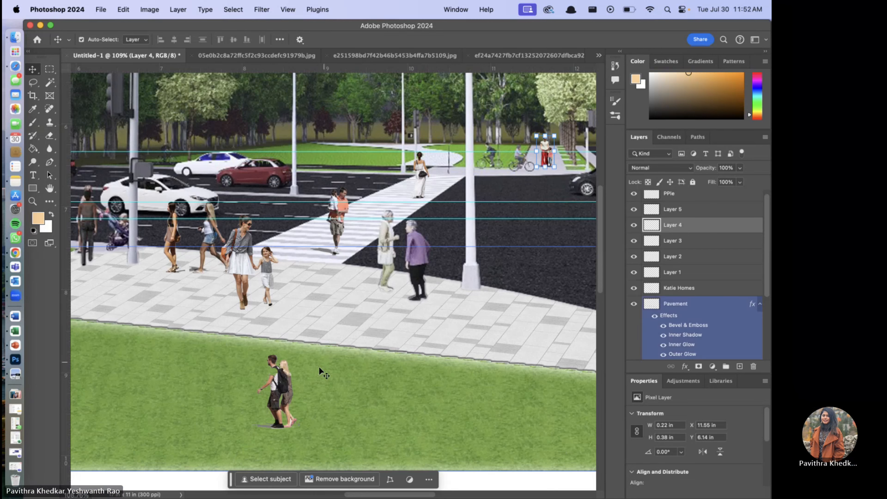
# Delete the backpack couple's layer and shift the woman-and-girl cutout slightly along the pavement
pyautogui.moveTo(279, 388); pyautogui.dragTo(480, 294)
pyautogui.press('BackSpace')
pyautogui.scroll(-5, 332, 283)
pyautogui.moveTo(284, 272); pyautogui.dragTo(299, 276)
pyautogui.click(376, 342)
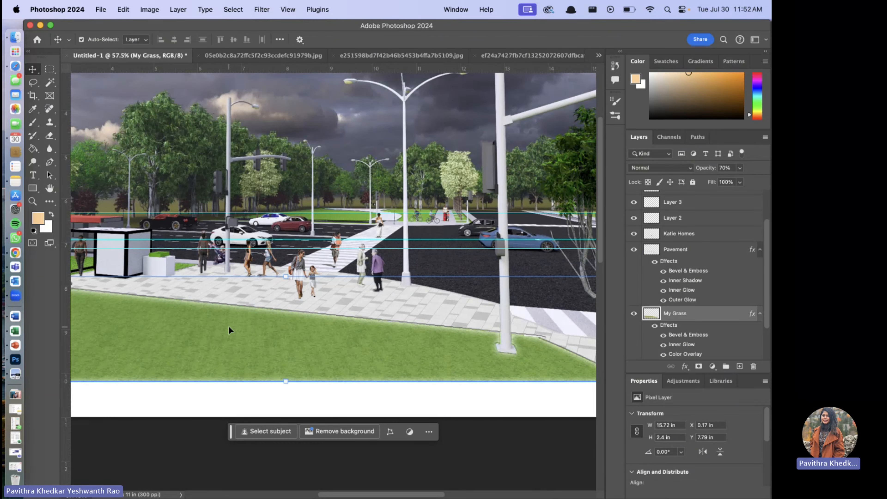
# Switch to Pinterest in Chrome, search for "png yoga person", and look through the results for a meditating figure
pyautogui.hotkey('ctrl', 'Up')
pyautogui.click(202, 353)
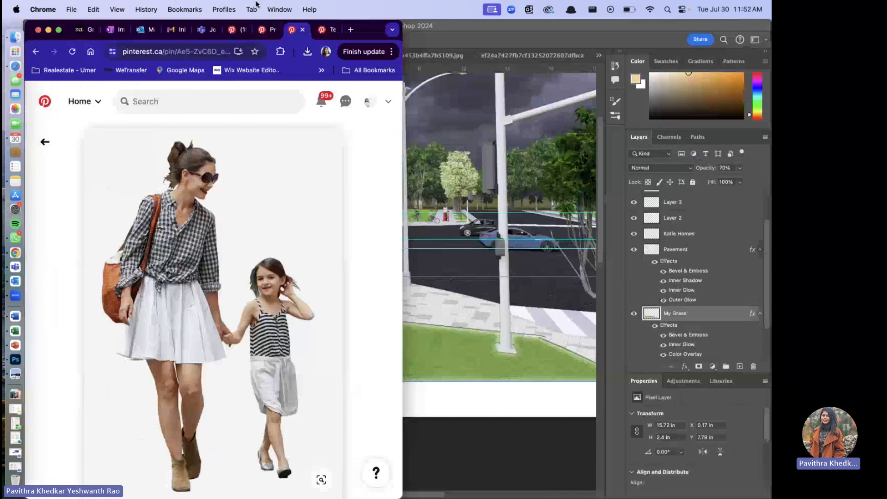
pyautogui.click(174, 97)
pyautogui.write('png')
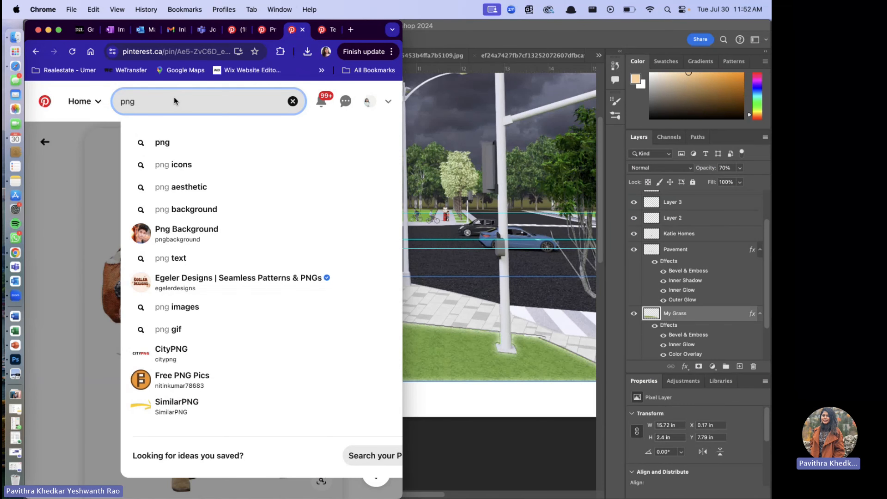
pyautogui.write(' yoga')
pyautogui.press('Return')
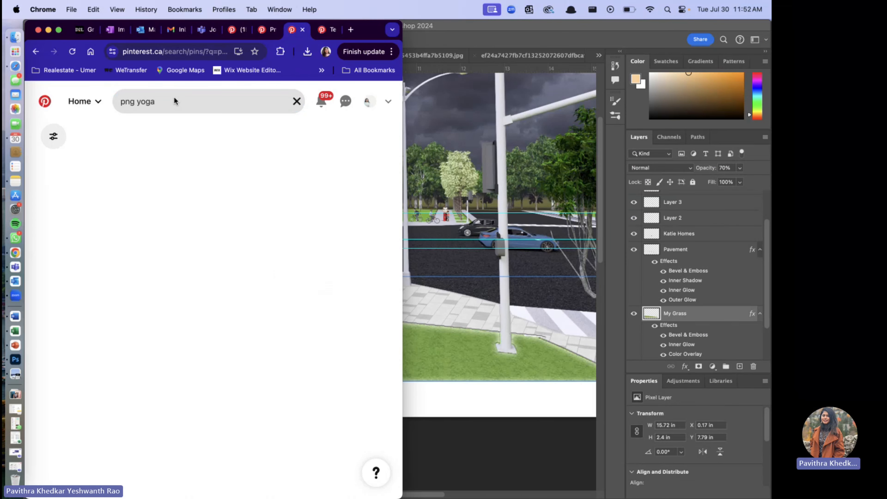
pyautogui.click(174, 104)
pyautogui.write('person')
pyautogui.press('Return')
pyautogui.scroll(-10, 356, 319)
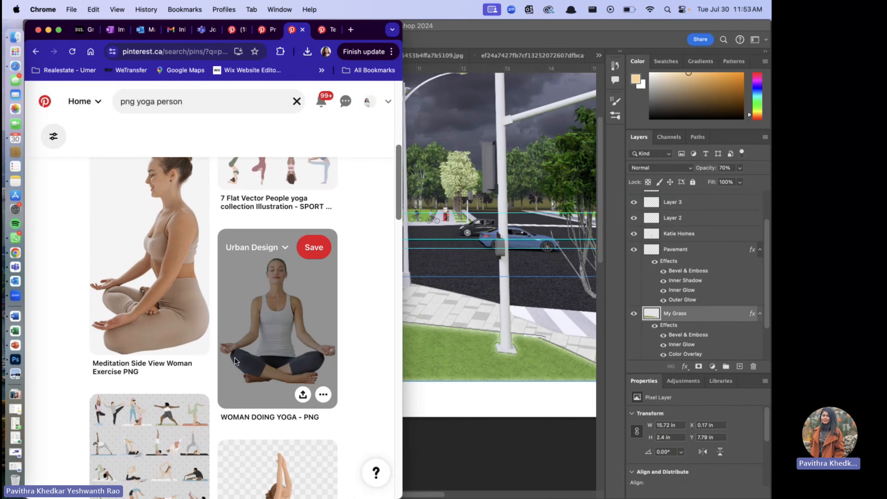
pyautogui.scroll(-10, 278, 314)
# Switch back to Photoshop and subtract the meditating woman's light tank top from the backdrop selection with the Lasso
pyautogui.hotkey('ctrl', 'Up')
pyautogui.click(593, 155)
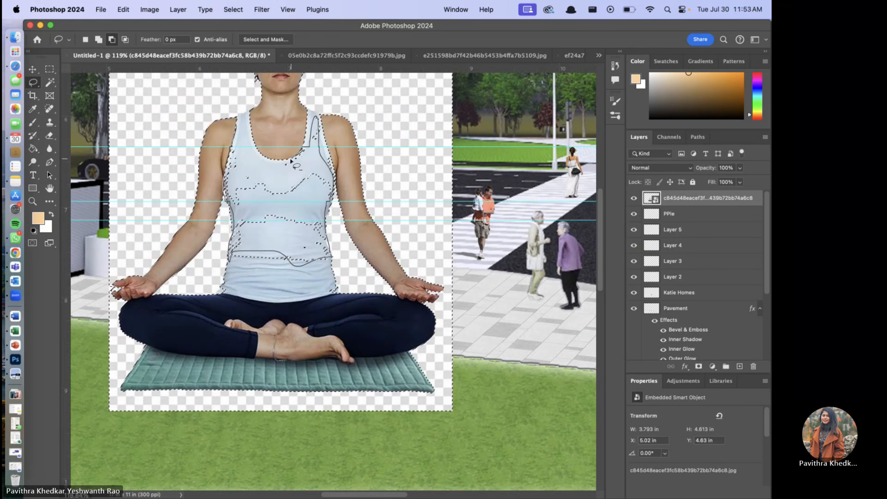
pyautogui.keyDown('alt'); pyautogui.moveTo(293, 160); pyautogui.dragTo(237, 196); pyautogui.keyUp('alt')
pyautogui.press('super+minus')
pyautogui.press('super+minus')
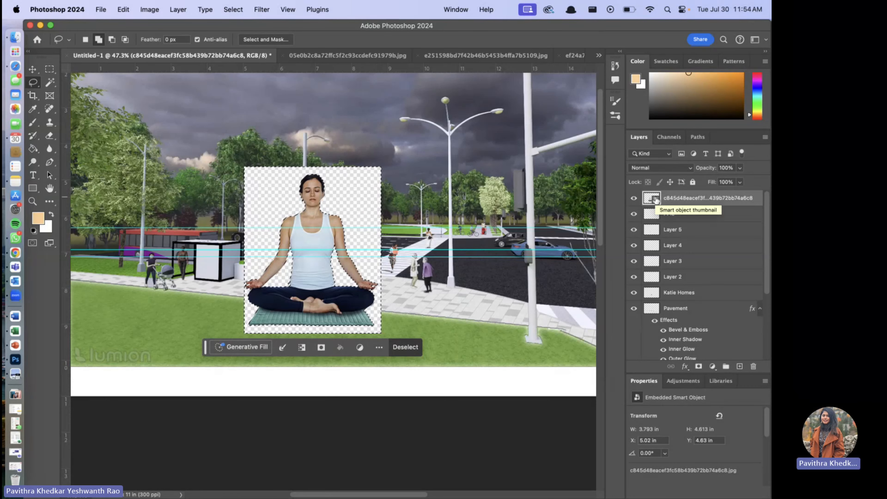
# Rasterize the meditating woman's smart object layer, delete the selected checkered backdrop, and deselect
pyautogui.rightClick(656, 200)
pyautogui.rightClick(706, 204)
pyautogui.click(609, 460)
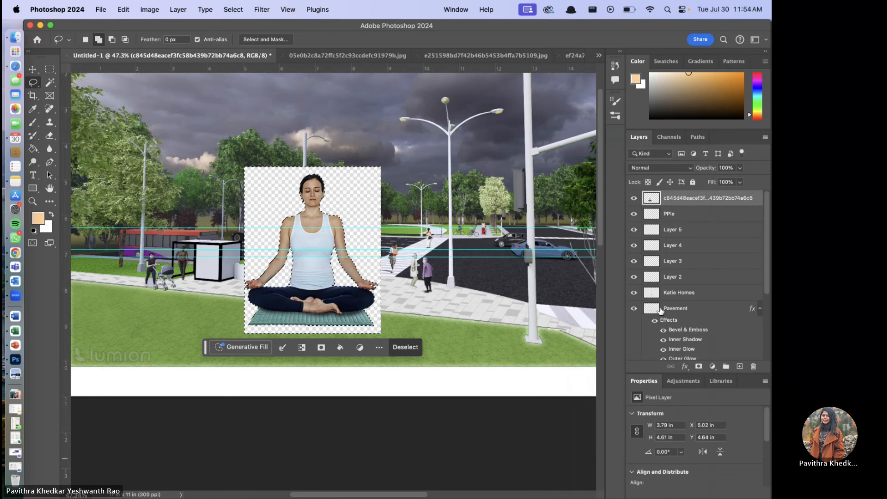
pyautogui.press('Delete')
pyautogui.press('super+d')
# Scale the meditating woman down to match the other people and place her on the lawn near the bus shelter
pyautogui.press('super+t')
pyautogui.moveTo(378, 174); pyautogui.dragTo(276, 291)
pyautogui.moveTo(262, 307); pyautogui.dragTo(126, 283)
pyautogui.click(137, 302)
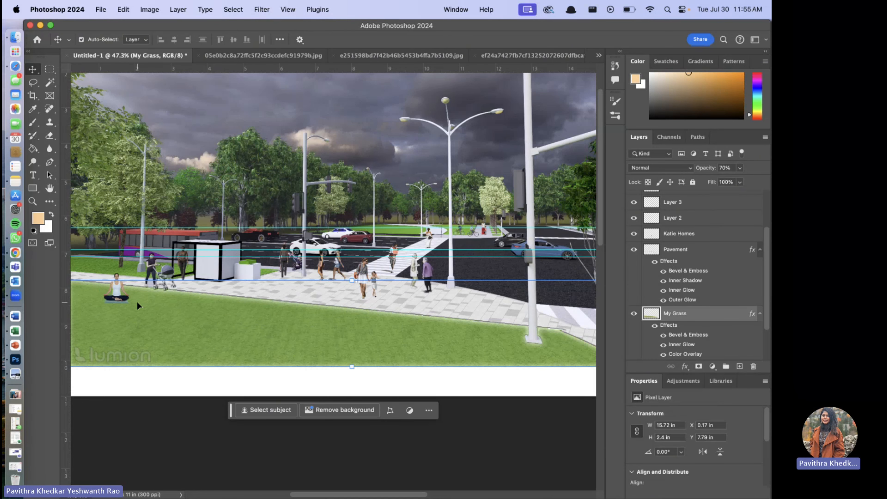
# Nudge the woman-and-girl cutout slightly on the pavement in front of the zebra crossing
pyautogui.click(364, 273)
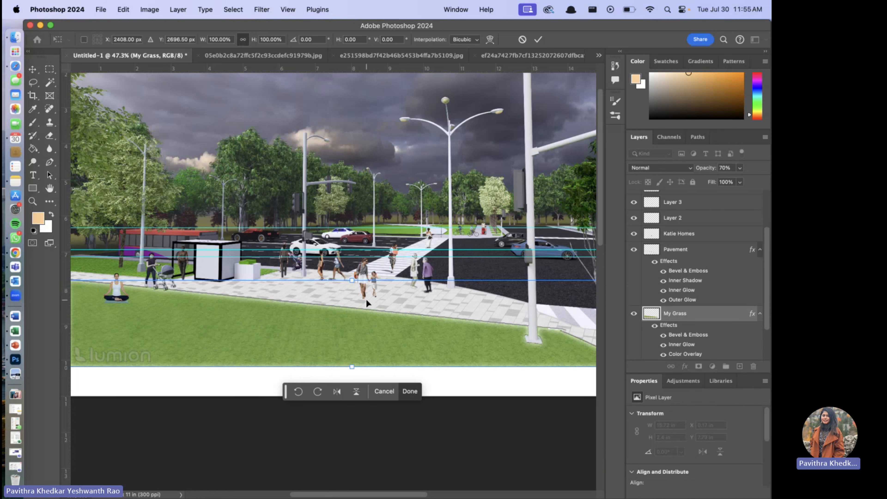
pyautogui.scroll(3, 366, 298)
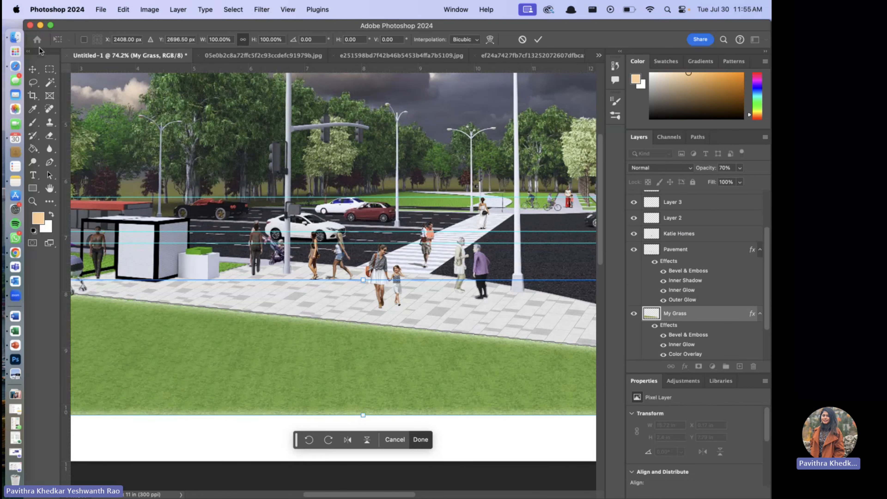
pyautogui.press('Return')
pyautogui.moveTo(383, 257); pyautogui.dragTo(382, 256)
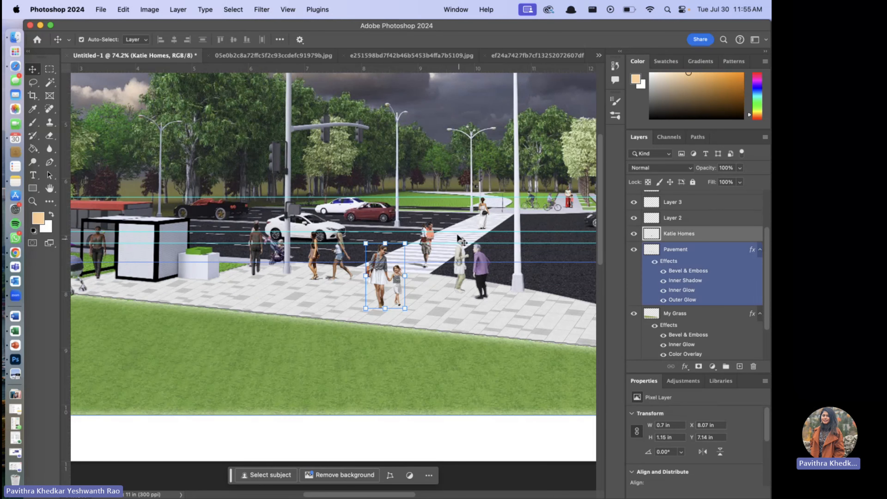
pyautogui.press('super+0')
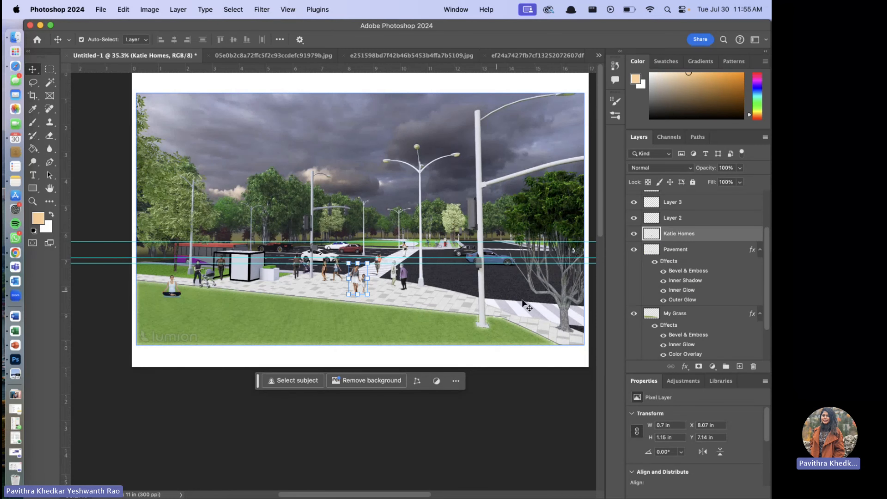
pyautogui.click(499, 302)
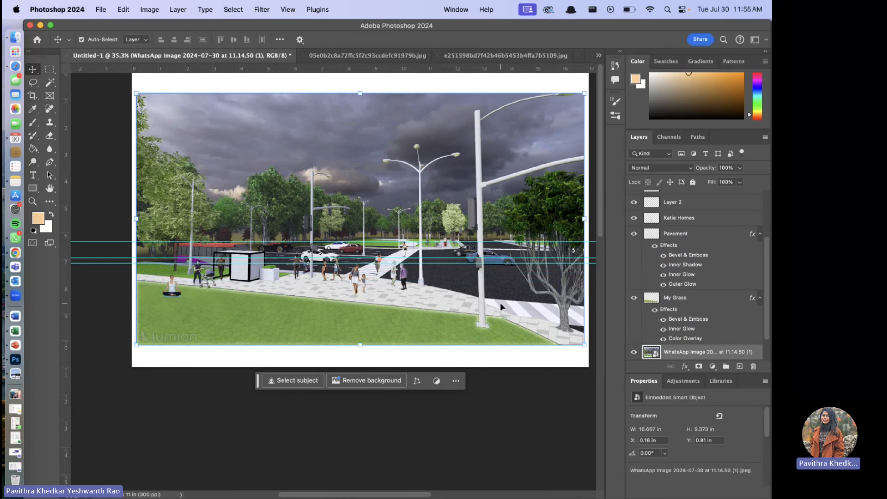